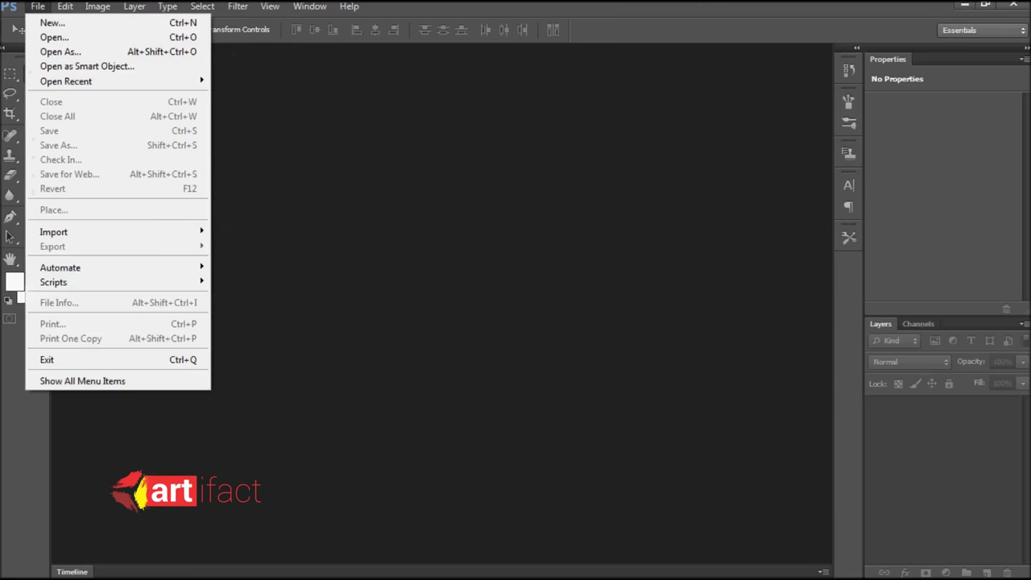
- Open the File menu in the empty Photoshop workspace to get to Open
left_click(49, 37)
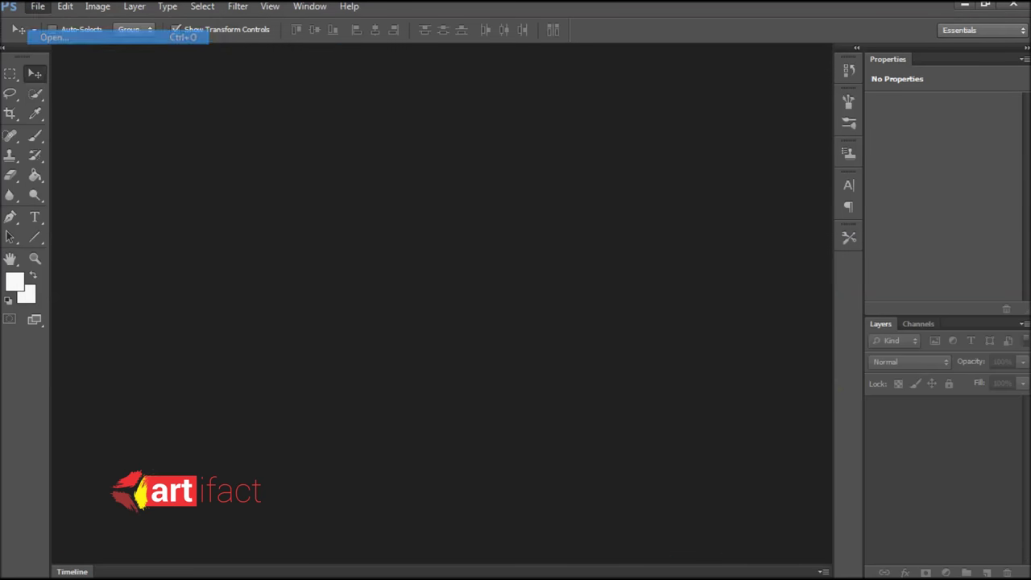
- Open maditation.jpg by entering its file name in the Open dialog
left_click(638, 330)
scroll(692, 281, "down", 5)
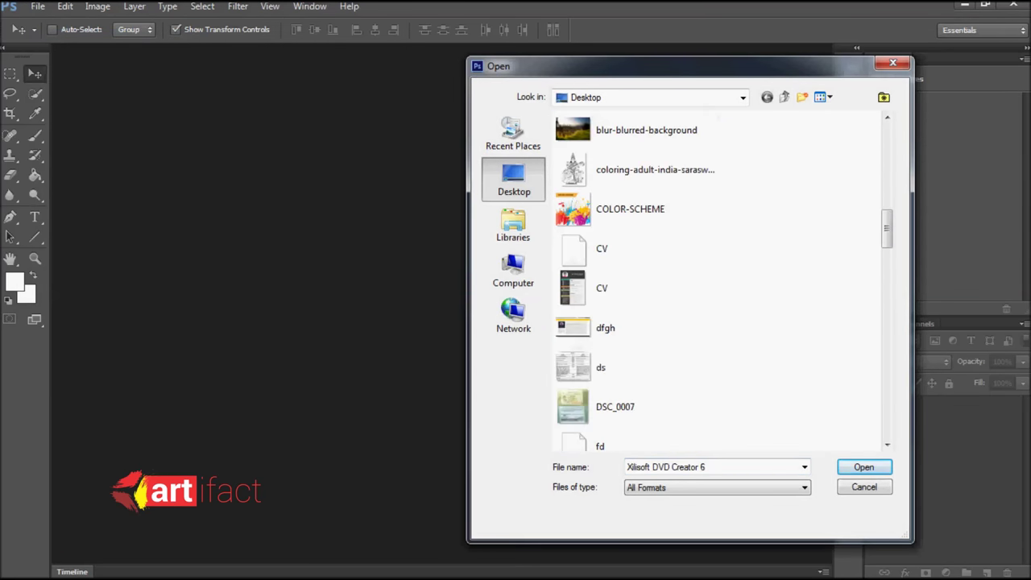
type("maditation.jpg")
key("Return")
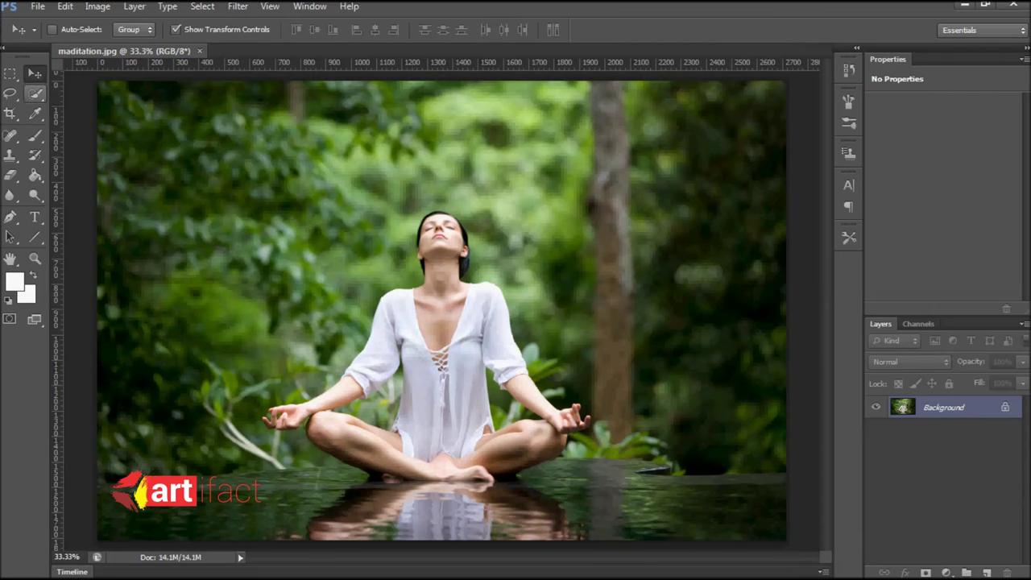
key("w")
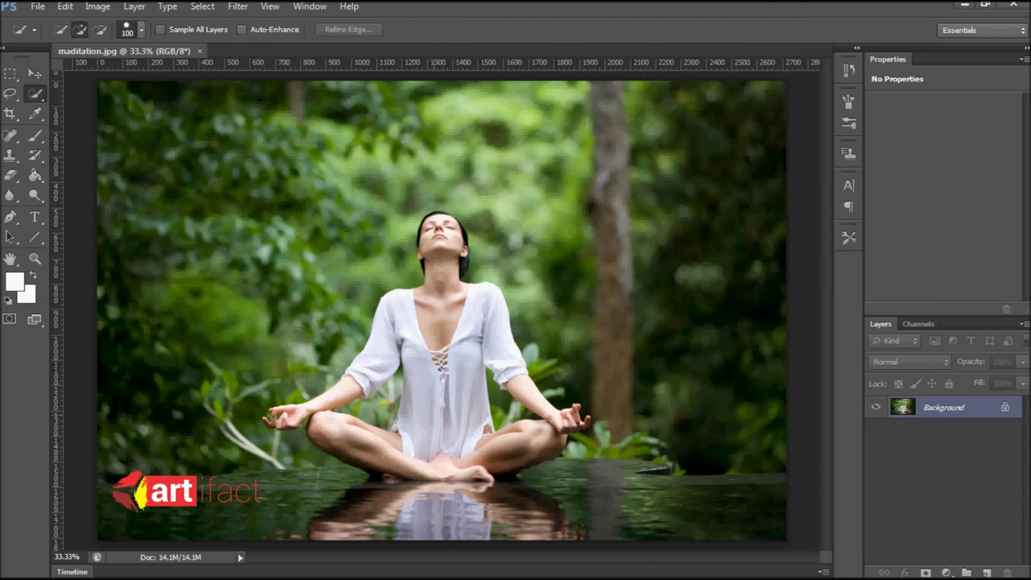
- Quick-select the woman, then add her arm, hand, legs and feet with a size-70 brush
left_click_drag(483, 475, 443, 241)
key("bracketleft")
key("bracketleft")
key("bracketleft")
left_click_drag(383, 403, 282, 415)
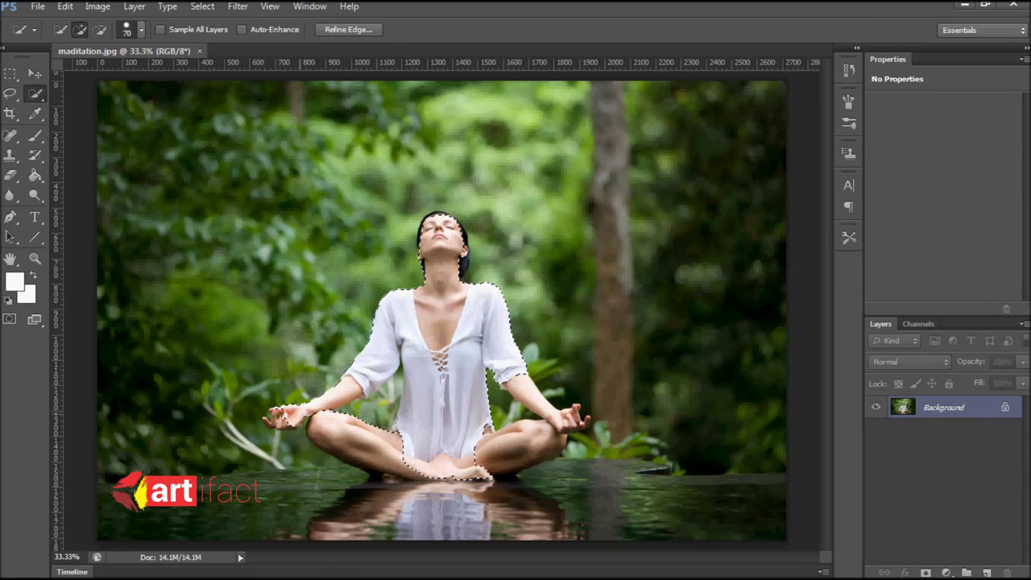
scroll(328, 415, "up", 5)
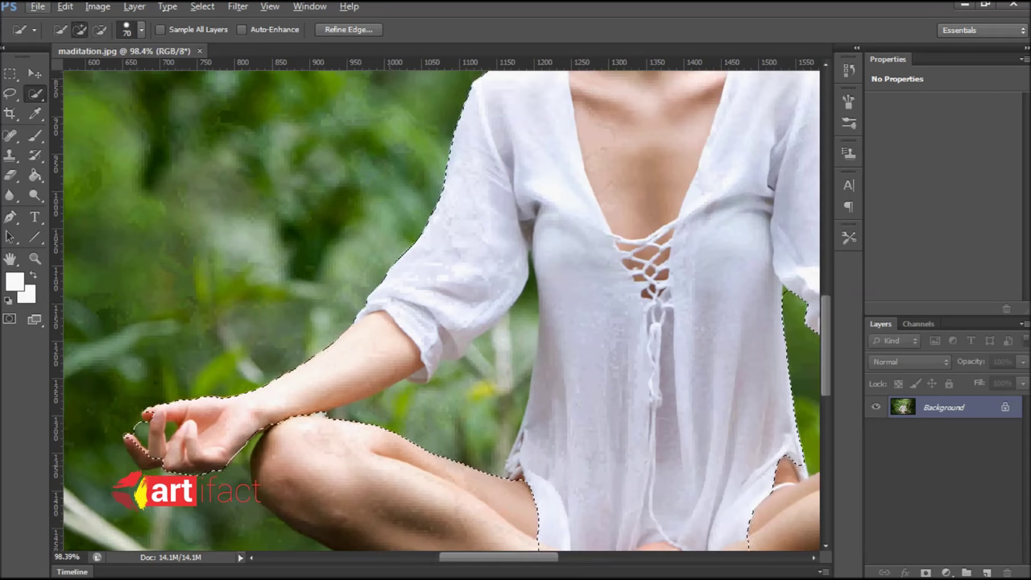
scroll(442, 310, "down", 5)
left_click_drag(185, 258, 605, 383)
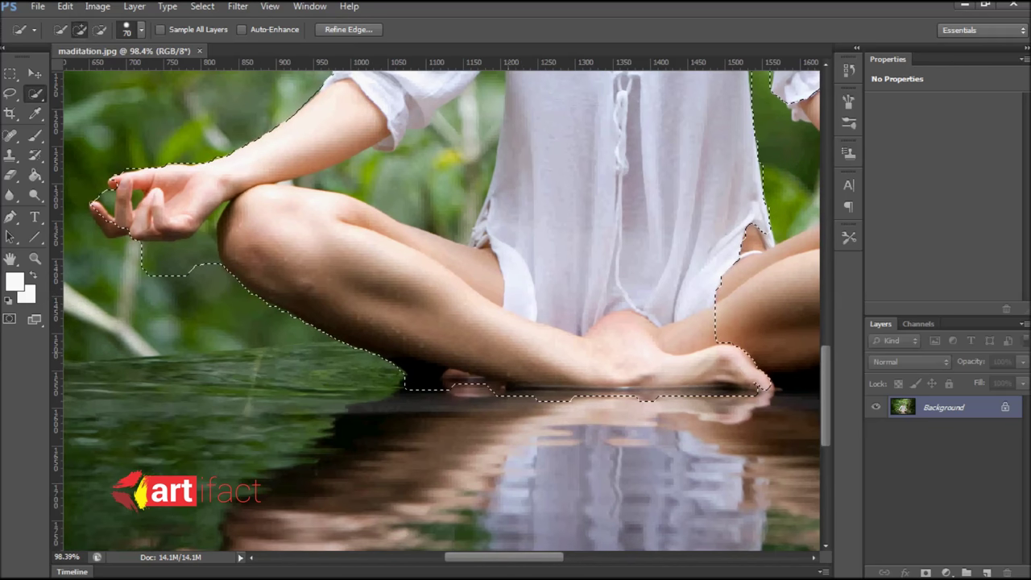
- Preview the woman's selection against black in Refine Edge
scroll(441, 311, "right", 10)
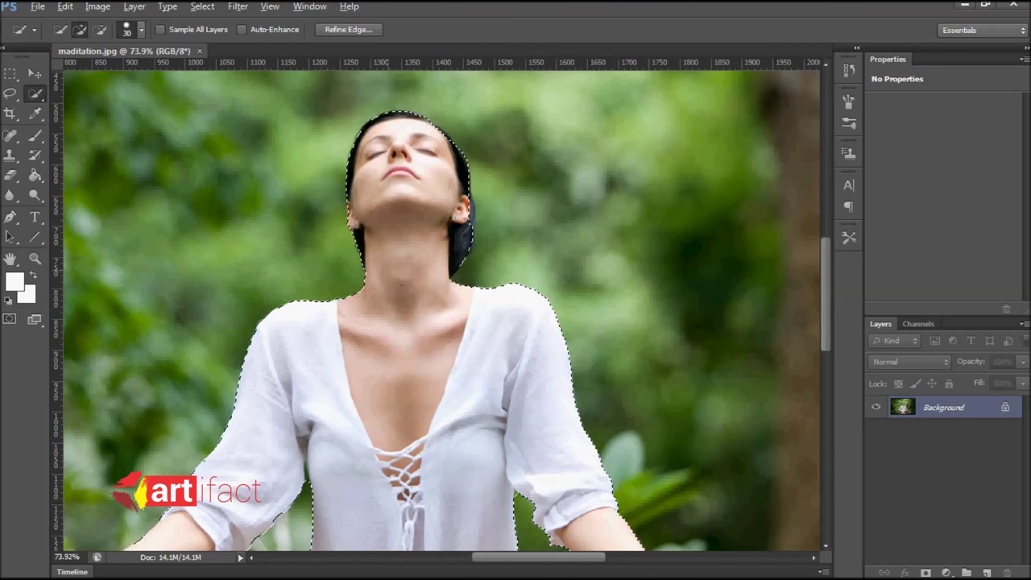
scroll(442, 310, "down", 3)
scroll(442, 310, "down", 2)
scroll(442, 310, "down", 2)
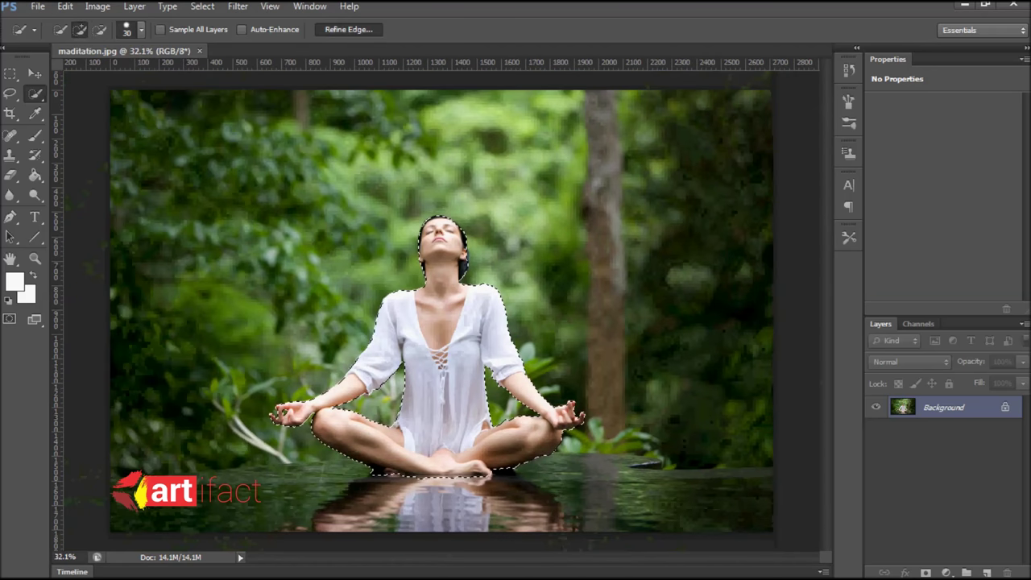
key("ctrl+alt+r")
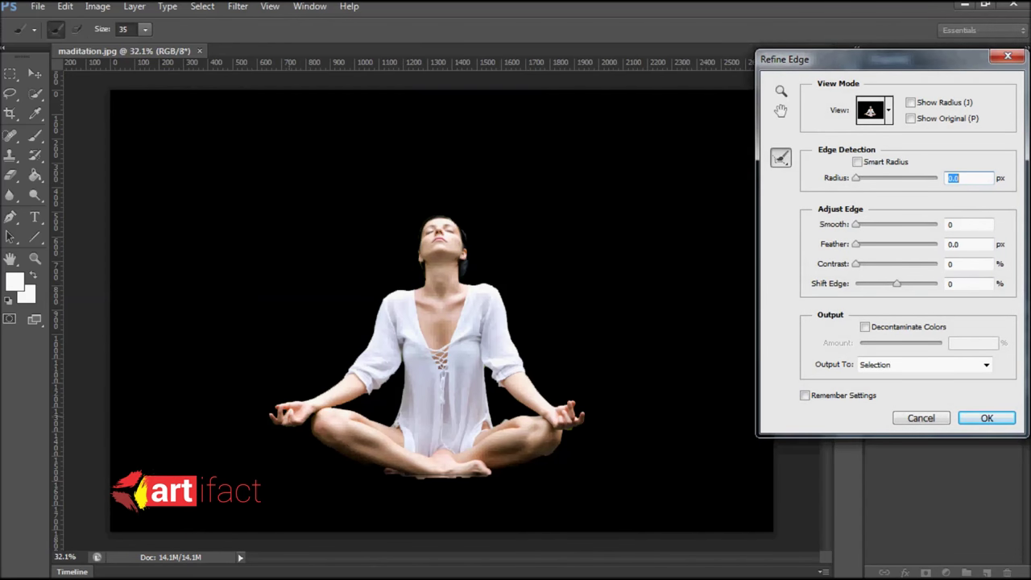
- Refine the edges along her feet, right knee and both sides of her hair, then apply
left_click_drag(366, 469, 483, 477)
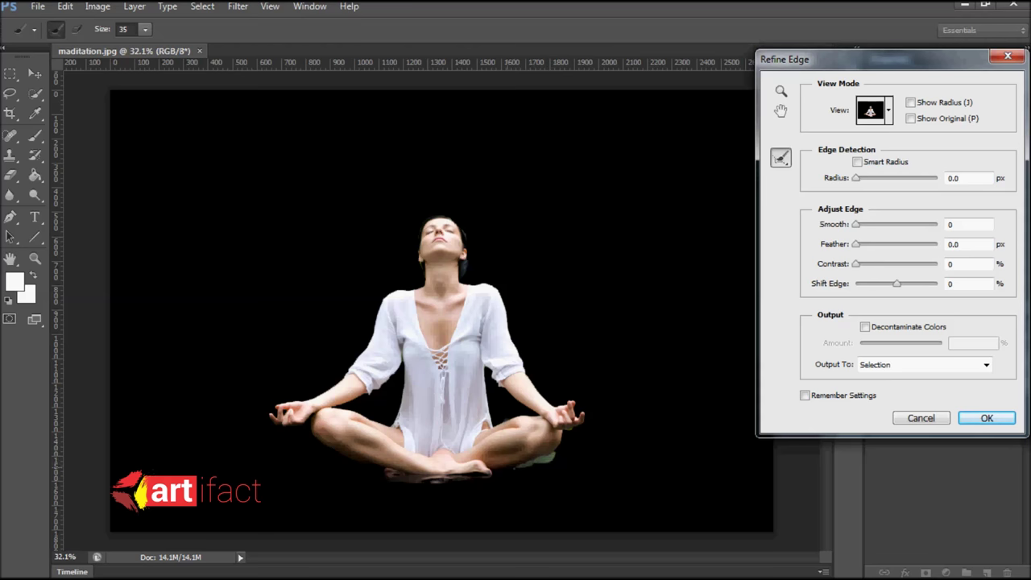
left_click_drag(548, 456, 524, 466)
left_click_drag(456, 217, 470, 268)
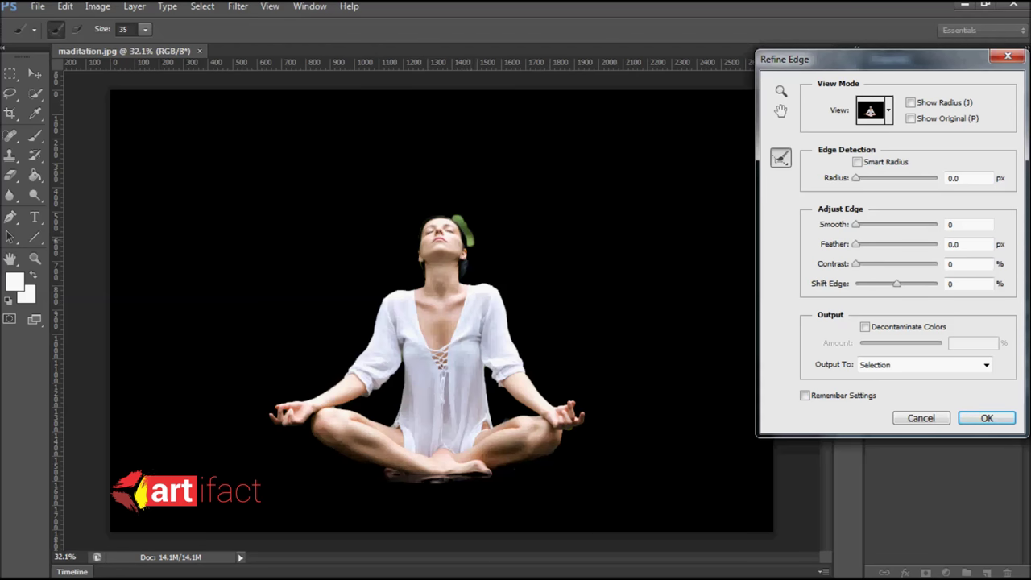
left_click_drag(440, 213, 420, 269)
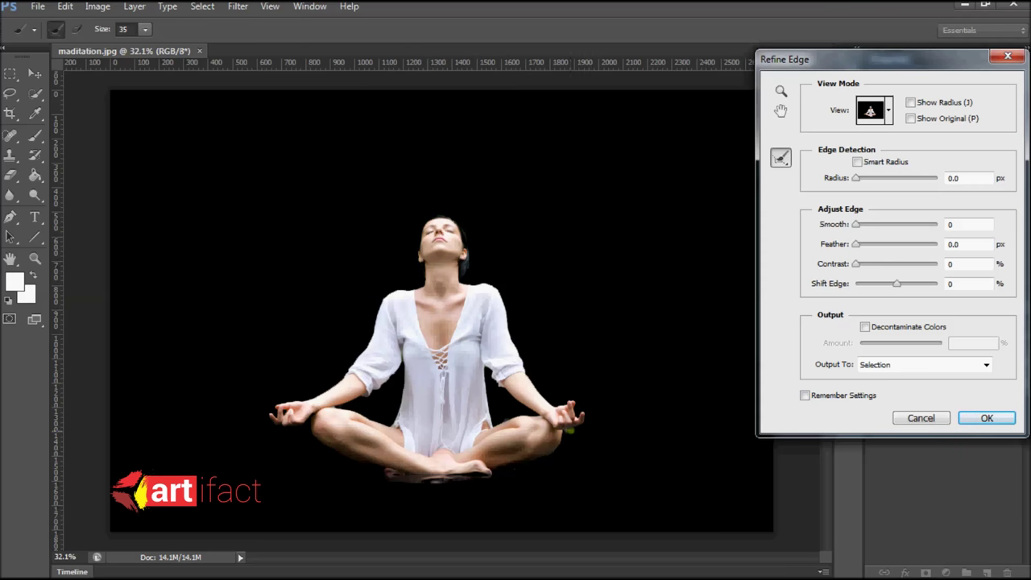
left_click(987, 418)
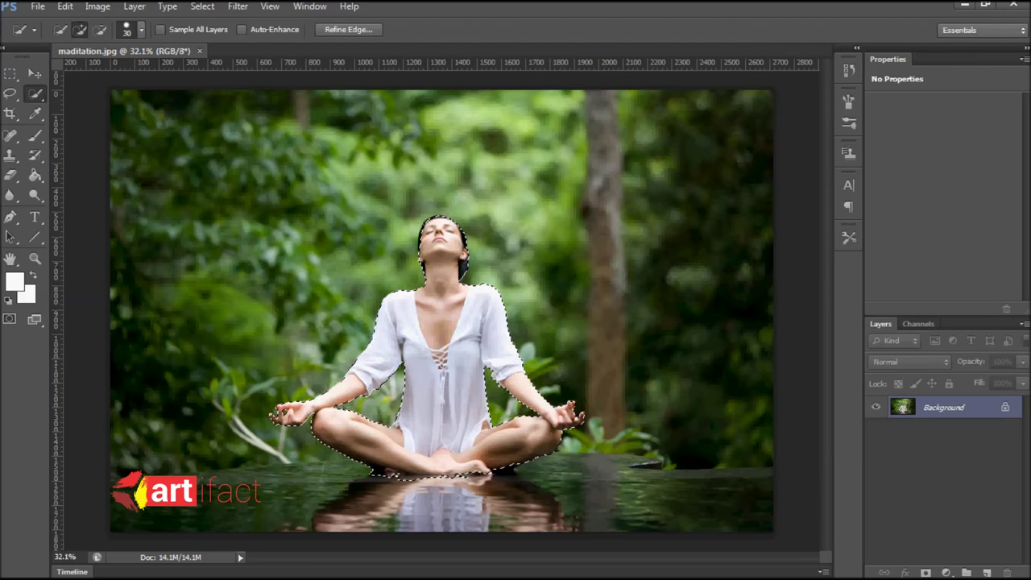
- Convert Background to Layer 0 and delete everything outside the woman's selection
double_click(943, 407)
left_click(642, 175)
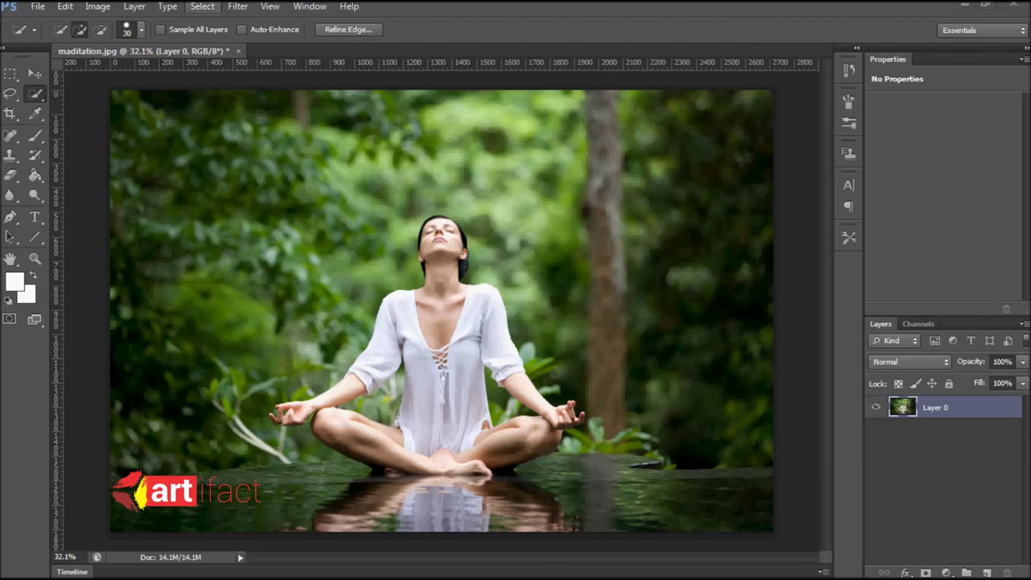
left_click(202, 6)
left_click(213, 66)
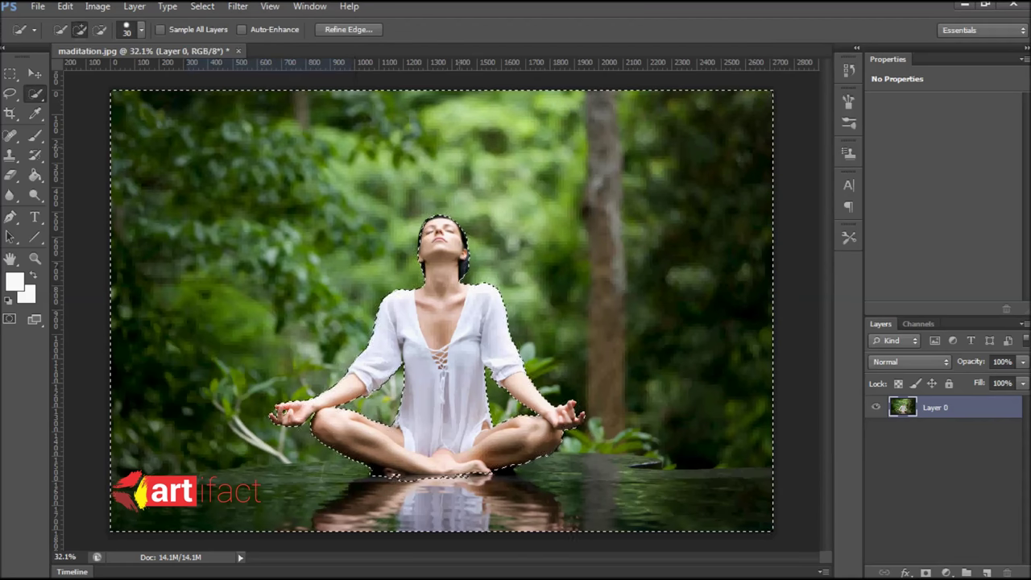
key("Delete")
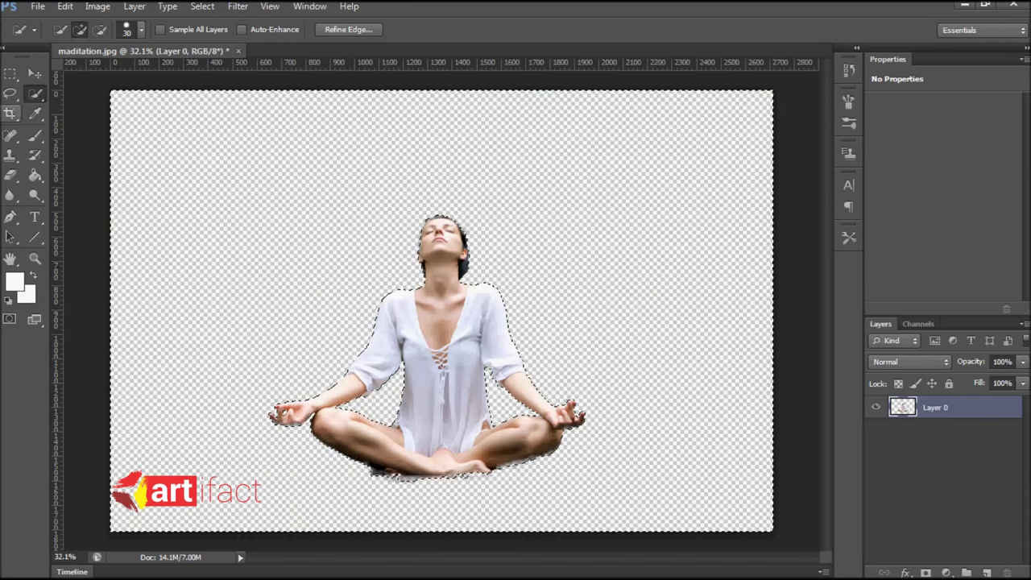
key("v")
key("ctrl+d")
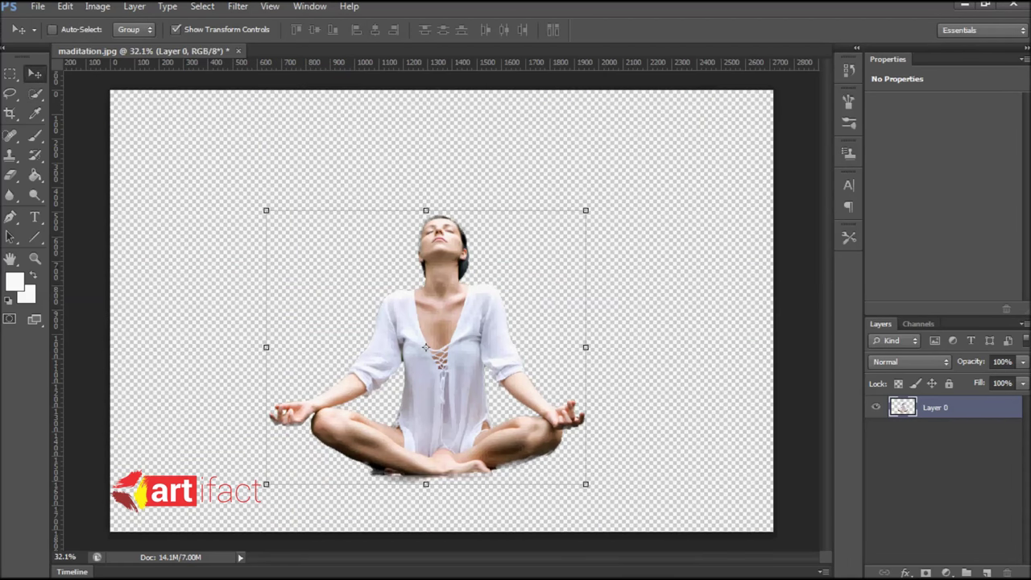
left_click(37, 5)
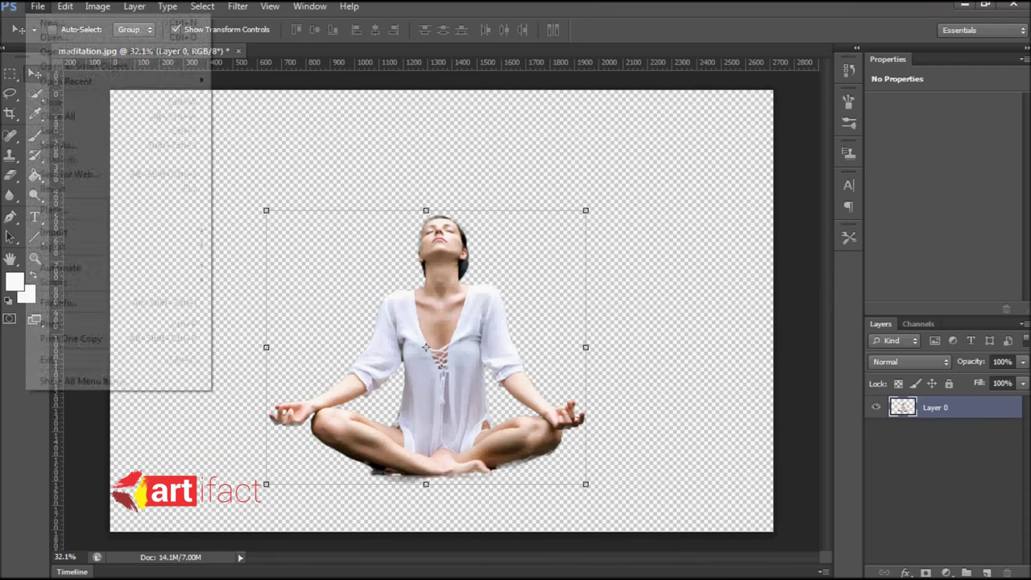
- Open Wander water.jpg and carry it over to the maditation.jpg tab
left_click(46, 32)
scroll(636, 282, "down", 5)
scroll(636, 282, "down", 10)
scroll(636, 282, "up", 1)
scroll(621, 310, "down", 2)
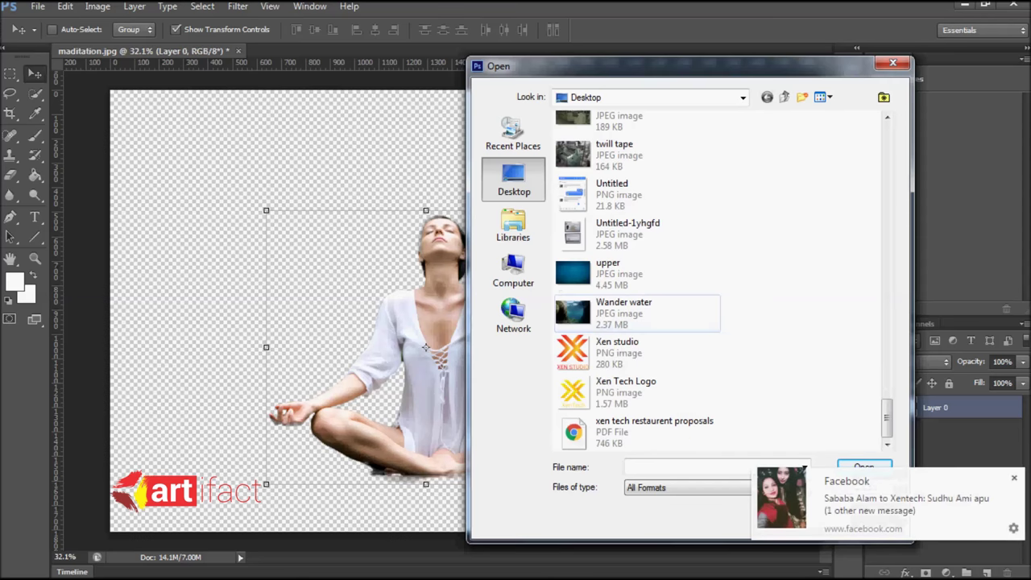
double_click(621, 310)
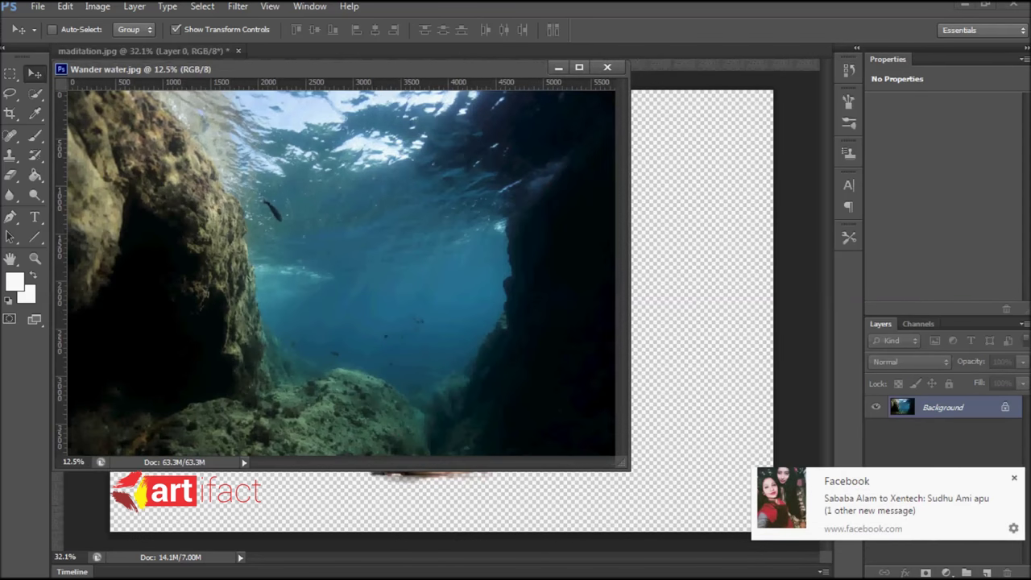
left_click_drag(202, 67, 266, 48)
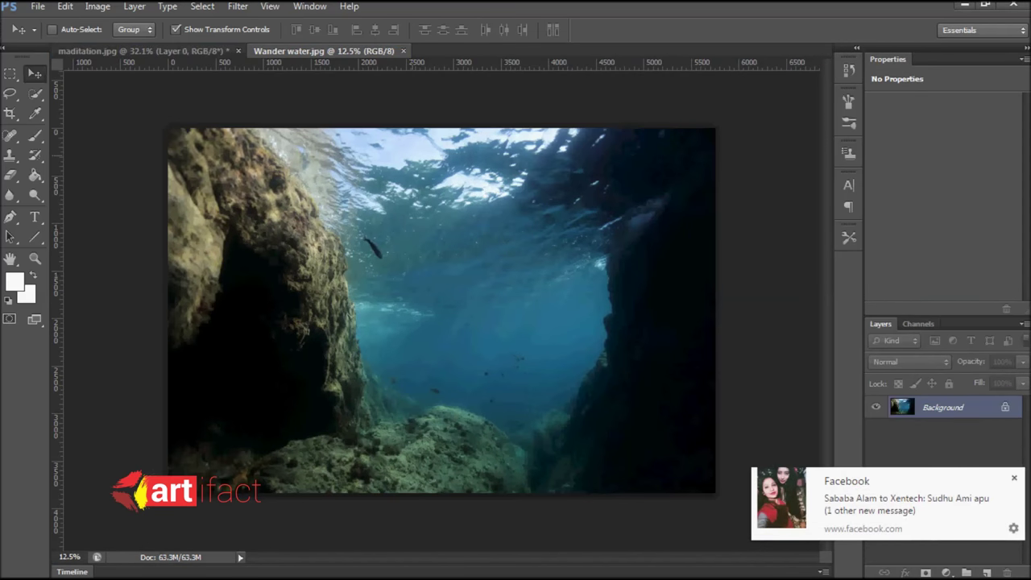
left_click_drag(443, 310, 141, 51)
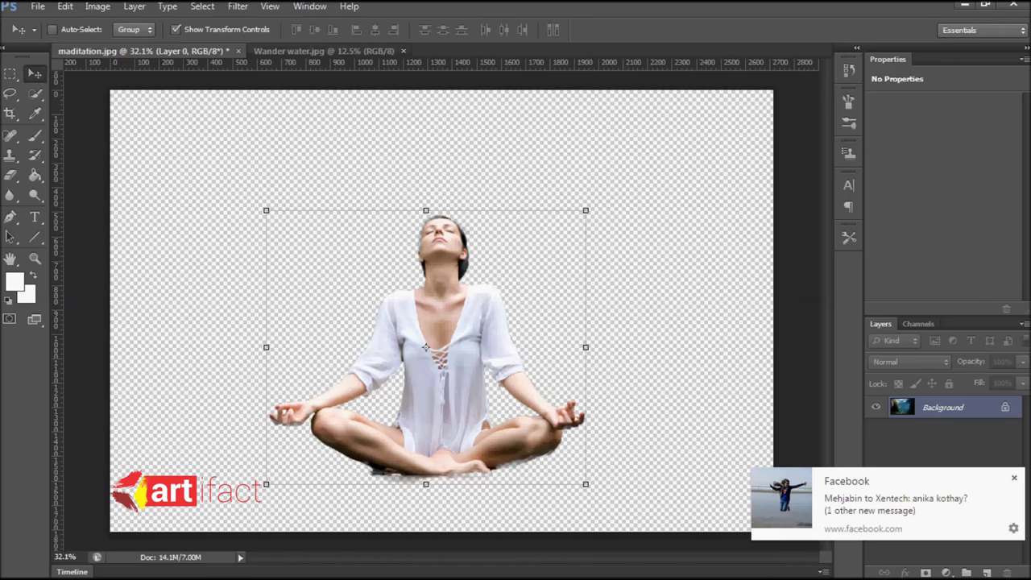
- Drop the water image in as Layer 1 and scale it to 47.78% to fill the canvas
mouse_move(425, 347)
left_mouse_down()
mouse_move(455, 166)
mouse_move(605, 185)
left_mouse_up()
scroll(537, 419, "down", 3)
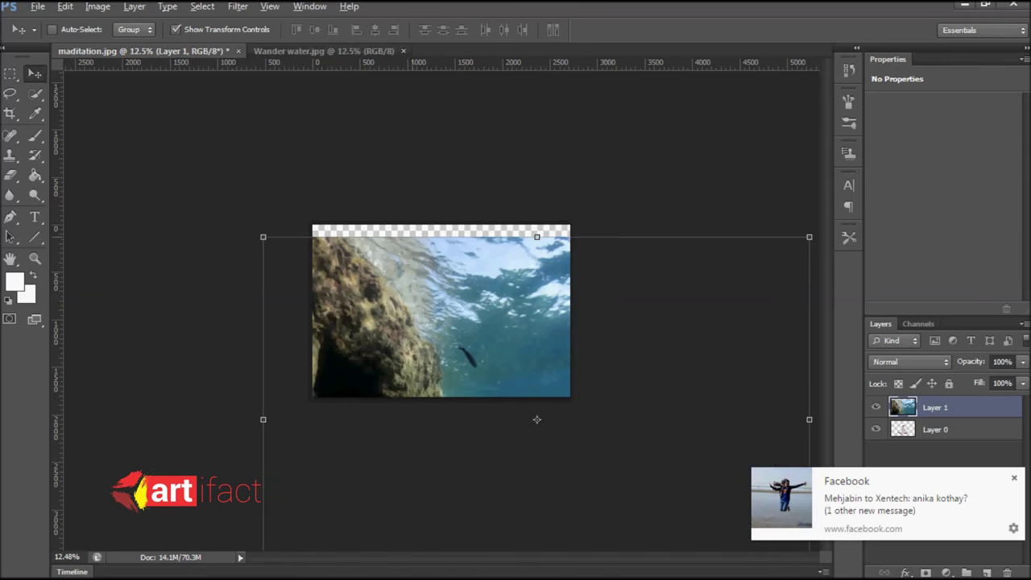
scroll(536, 419, "down", 2)
left_click_drag(413, 260, 448, 269)
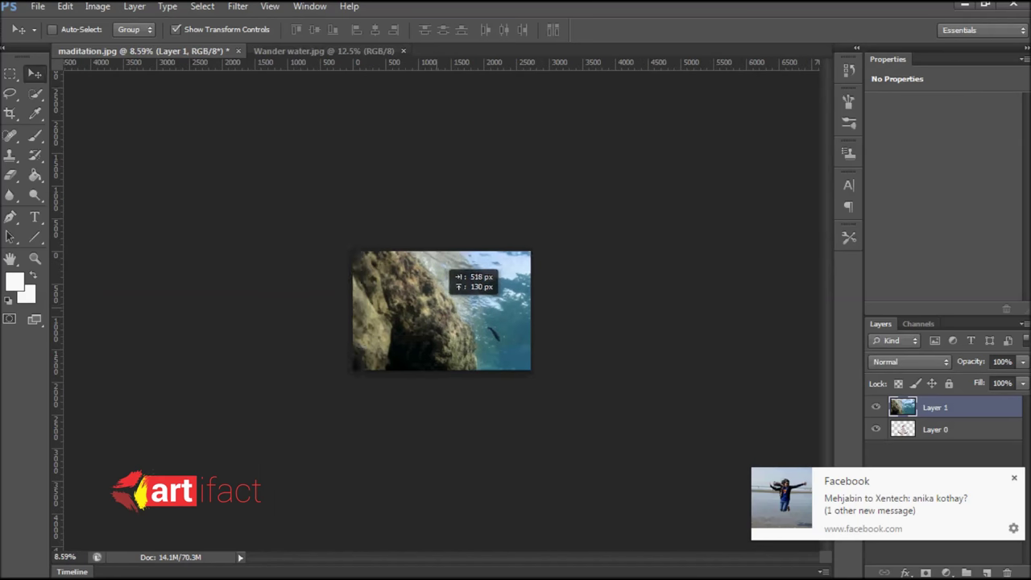
key("ctrl+t")
left_click_drag(732, 500, 533, 372)
left_click(34, 74)
key("Return")
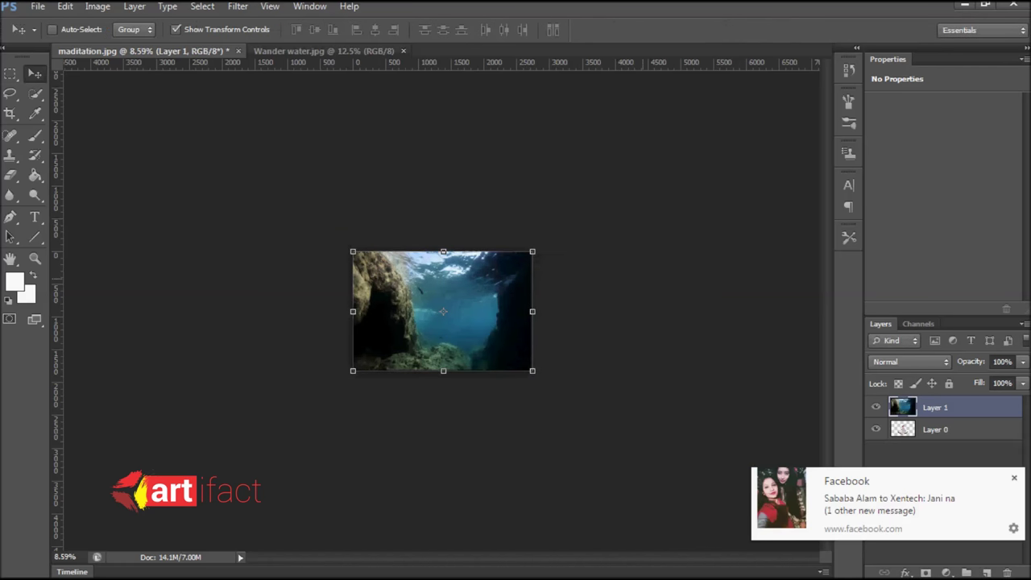
scroll(443, 313, "up", 3)
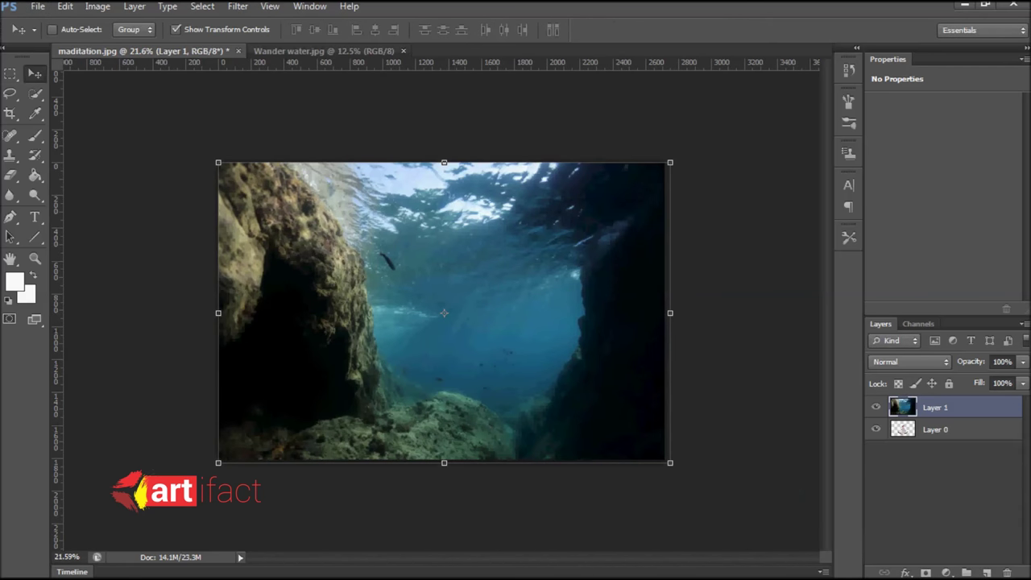
- Put the water below Layer 0, then shrink the woman to about 62.6% and lower her above the rocks
key("ctrl+bracketleft")
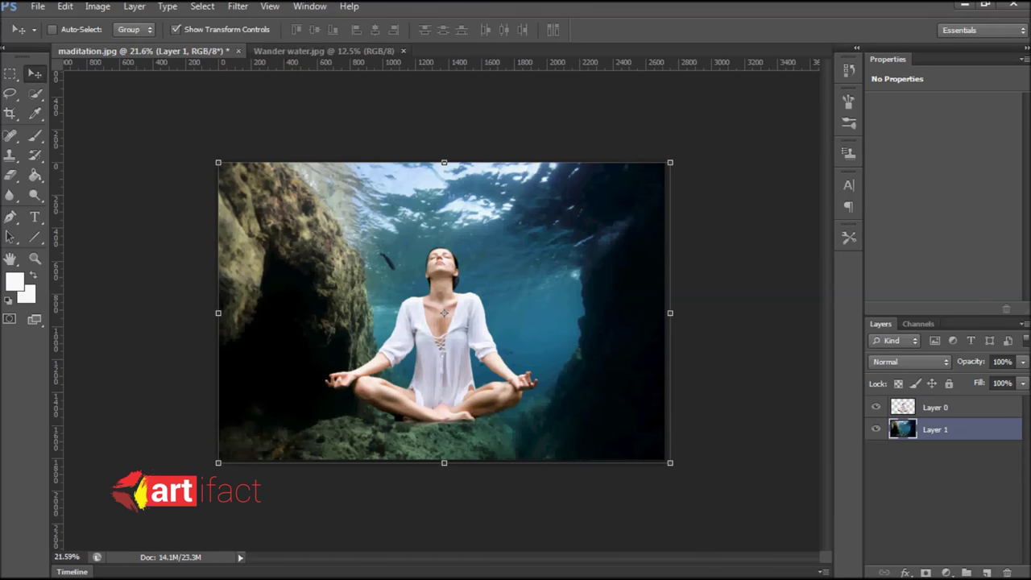
key("alt+bracketright")
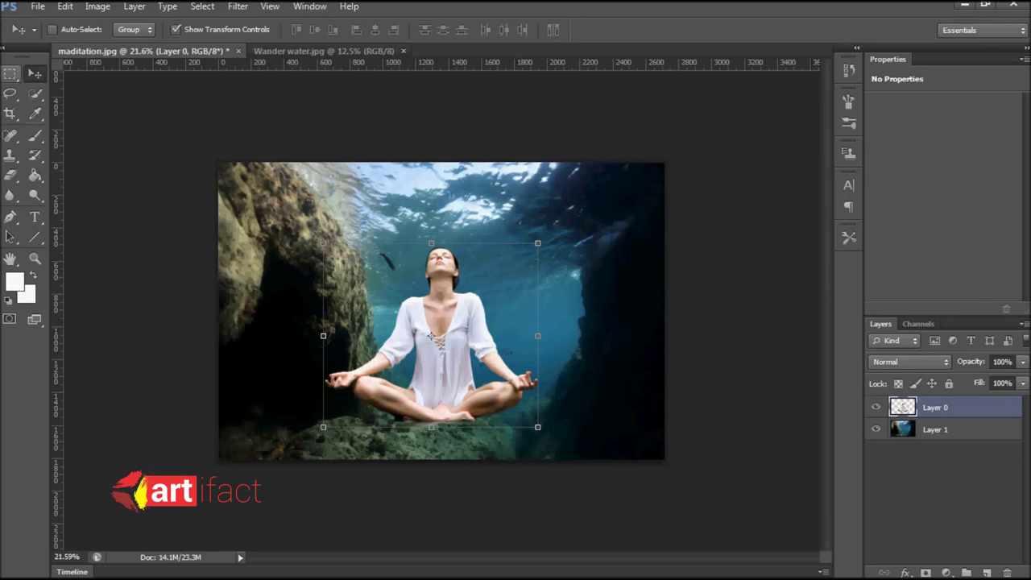
key("ctrl+t")
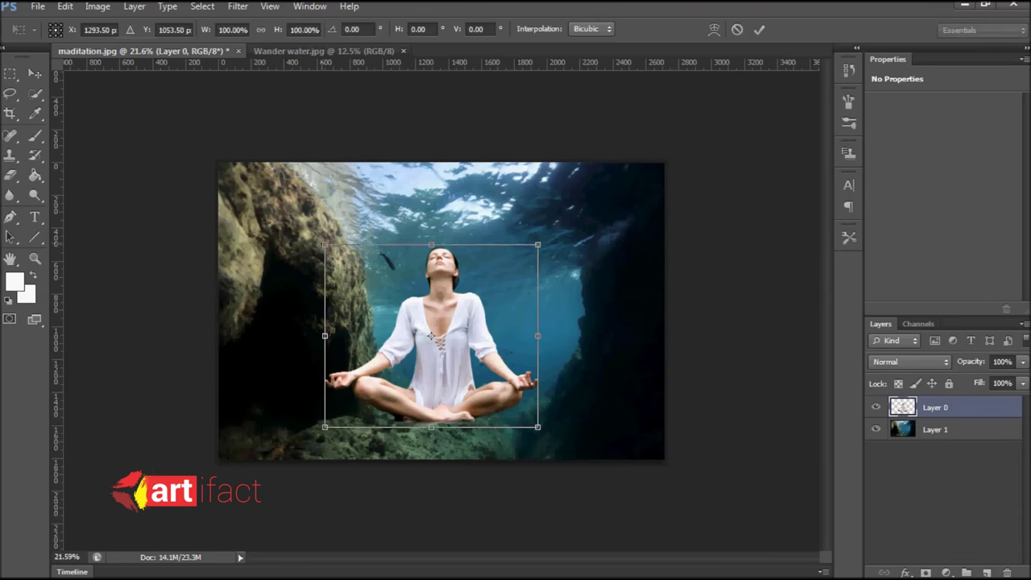
left_click_drag(324, 243, 373, 294)
left_click_drag(431, 347, 444, 362)
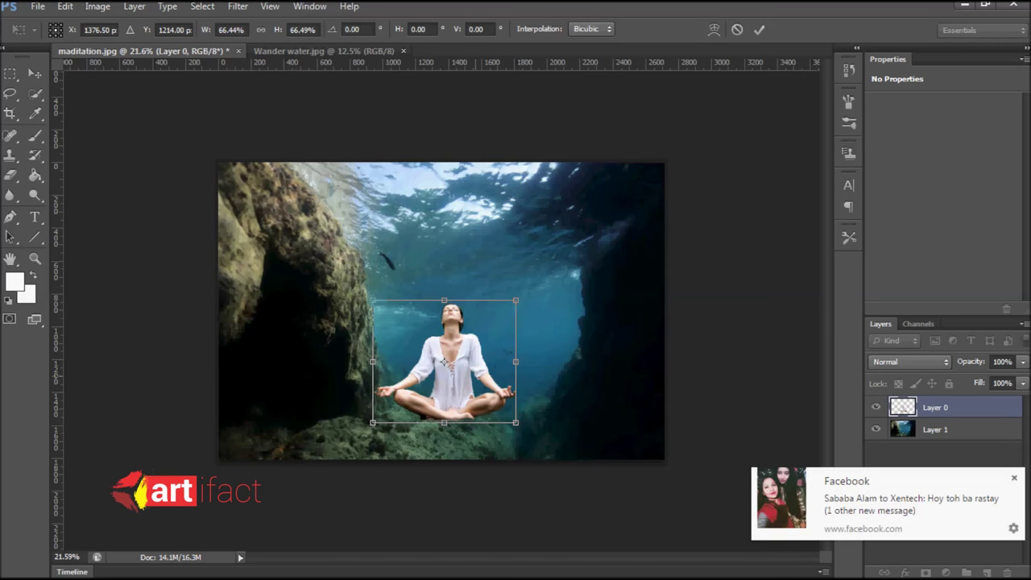
mouse_move(372, 300)
left_mouse_down()
mouse_move(350, 282)
mouse_move(376, 306)
left_mouse_up()
left_click_drag(439, 364, 444, 371)
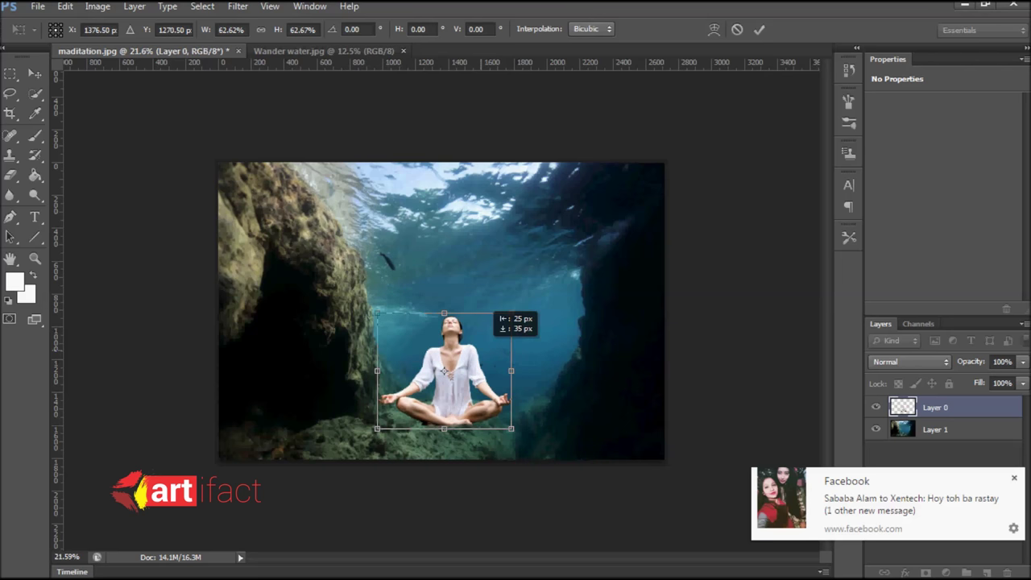
key("v")
key("Return")
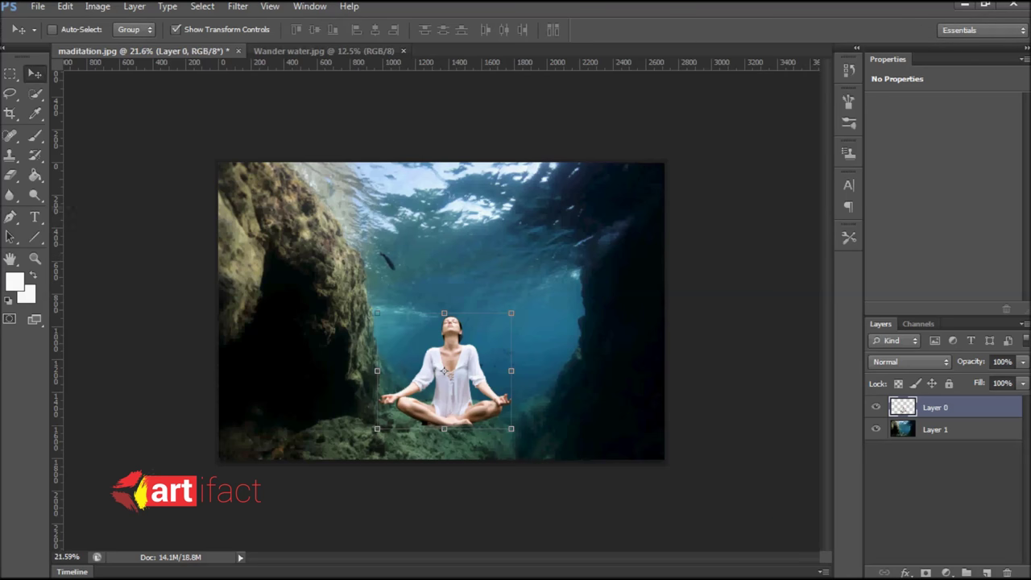
- Open the upper.jpeg underwater image
left_click(38, 7)
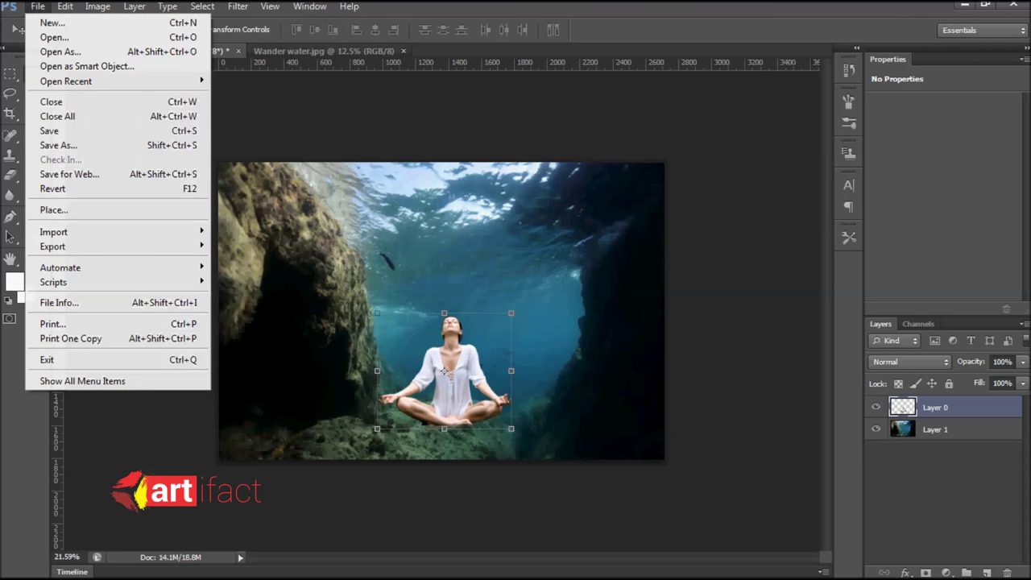
left_click(54, 37)
scroll(717, 278, "down", 5)
scroll(717, 278, "down", 3)
scroll(717, 278, "down", 5)
scroll(717, 278, "down", 5)
scroll(717, 278, "down", 3)
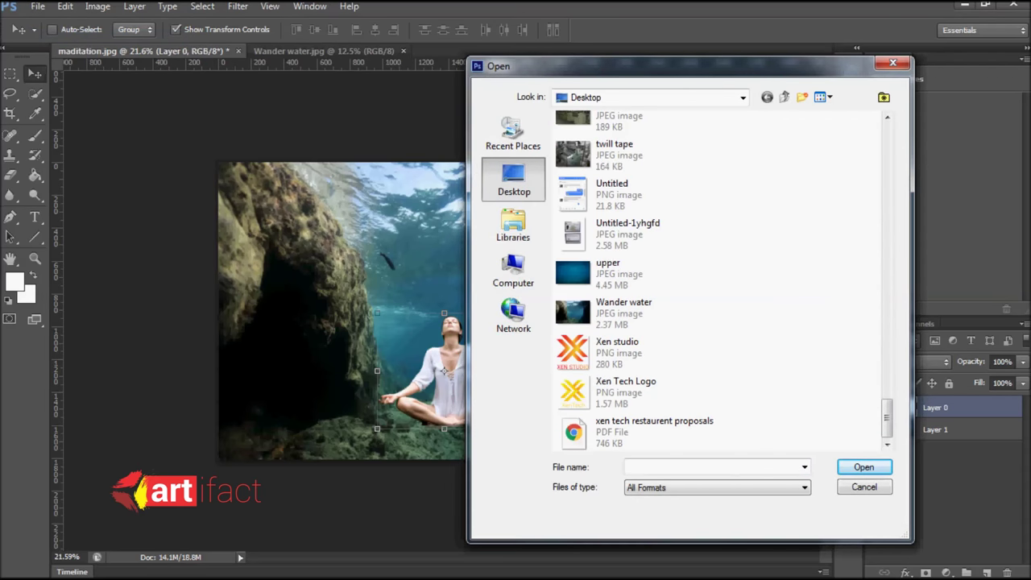
double_click(703, 274)
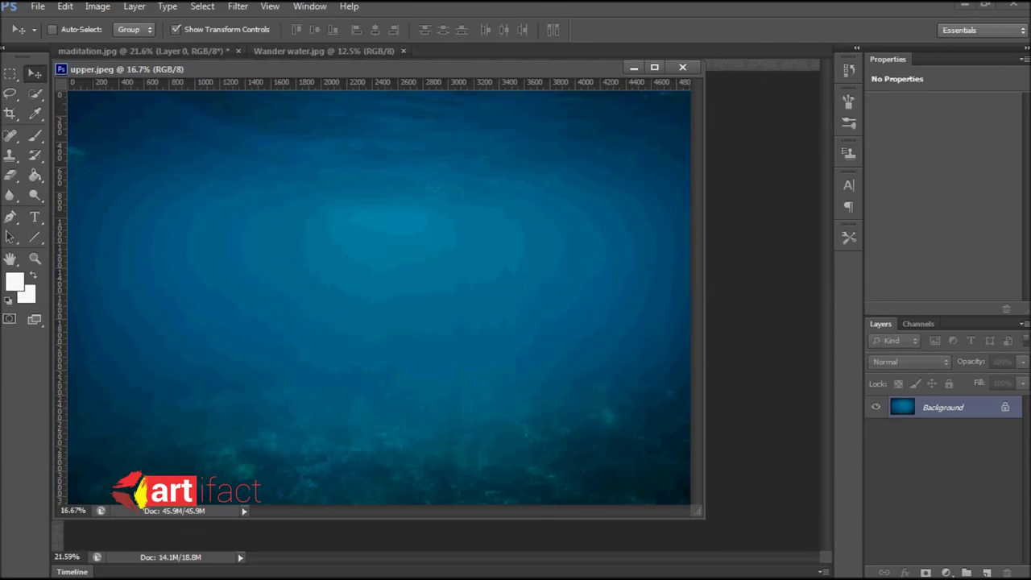
- Drag upper.jpeg into the meditation scene as Layer 2, scaled to cover the canvas
left_click_drag(129, 67, 363, 51)
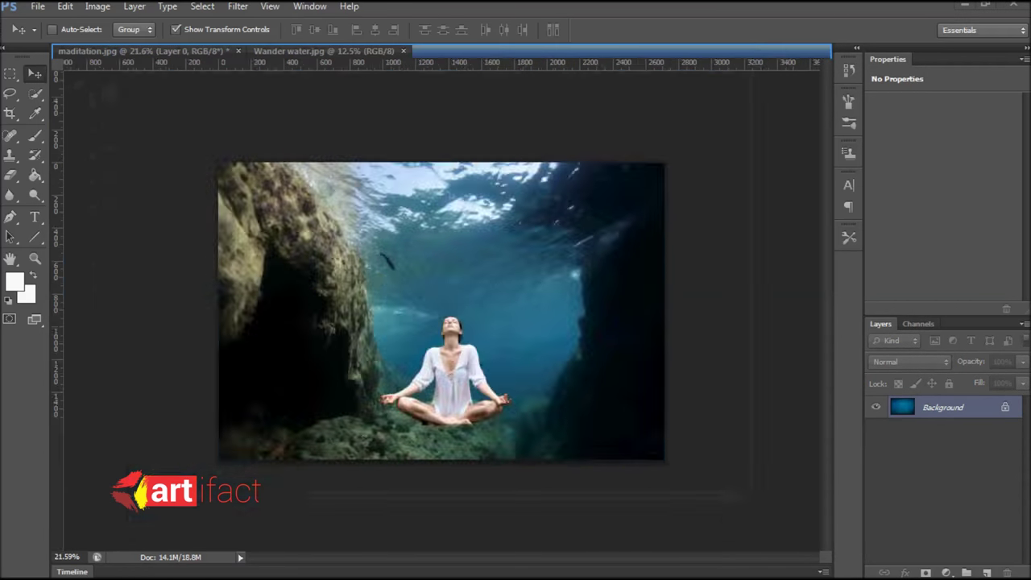
left_click_drag(435, 307, 378, 419)
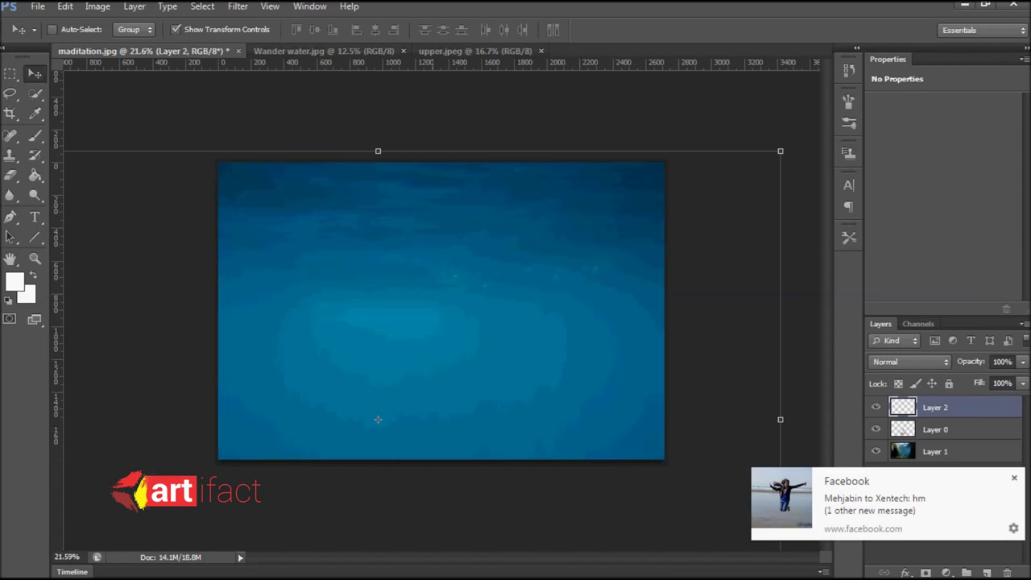
scroll(442, 310, "down", 3)
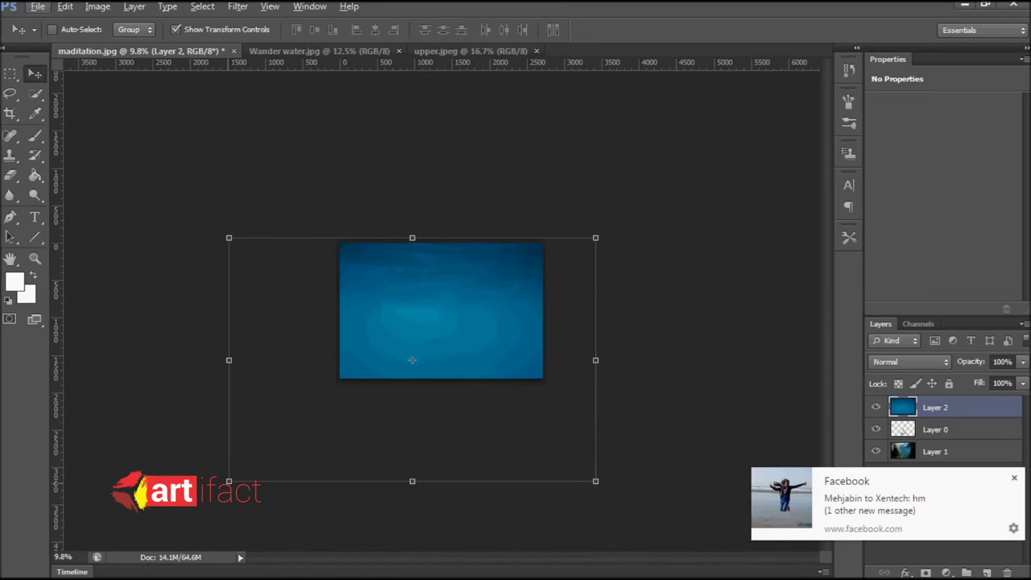
left_click_drag(231, 483, 326, 417)
key("v")
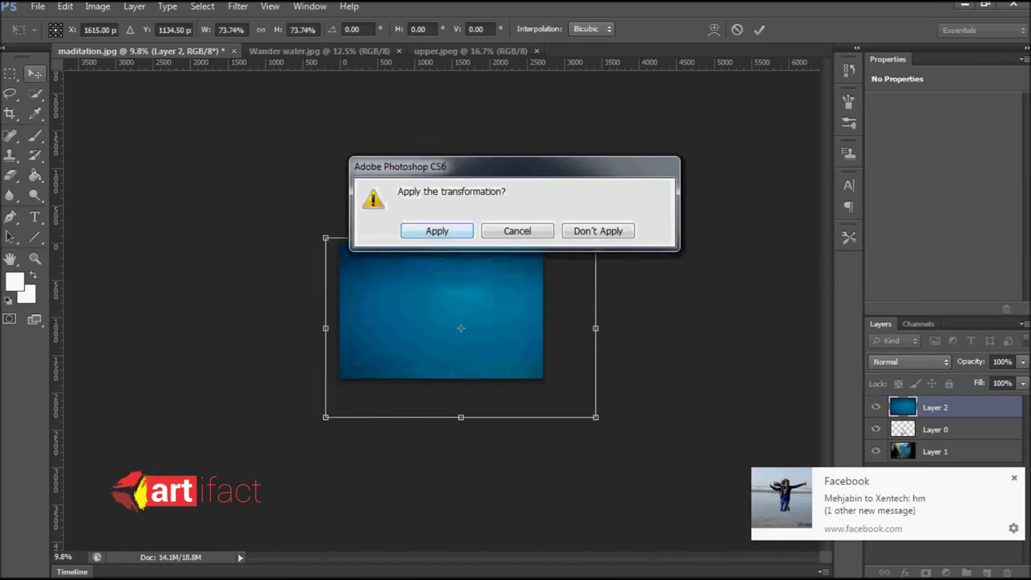
key("Return")
- Lower Layer 2's opacity stepwise from 84% to 49%, then add a new empty layer
left_click(1001, 362)
type("84")
key("Return")
type("73")
key("Return")
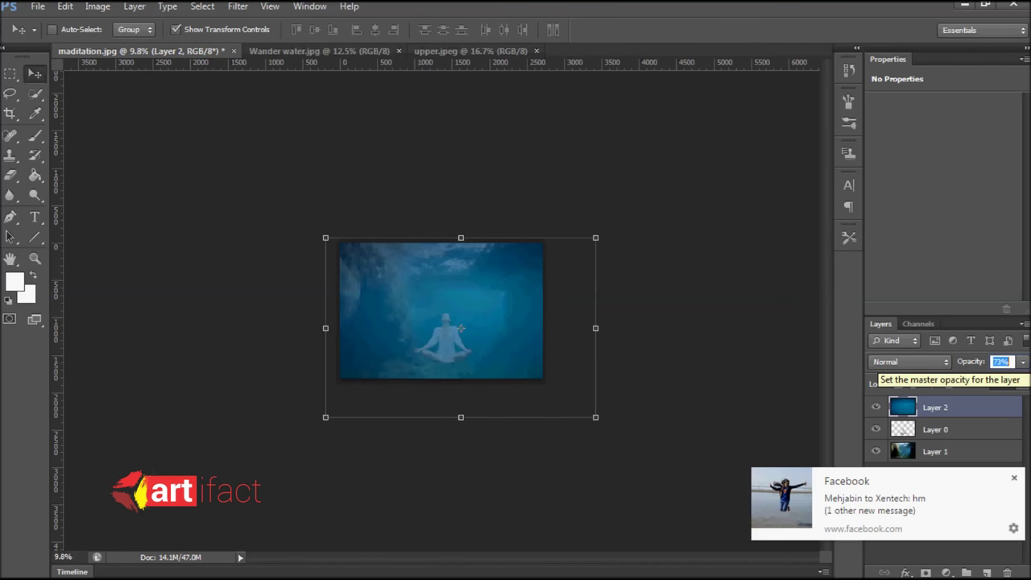
type("66")
key("Return")
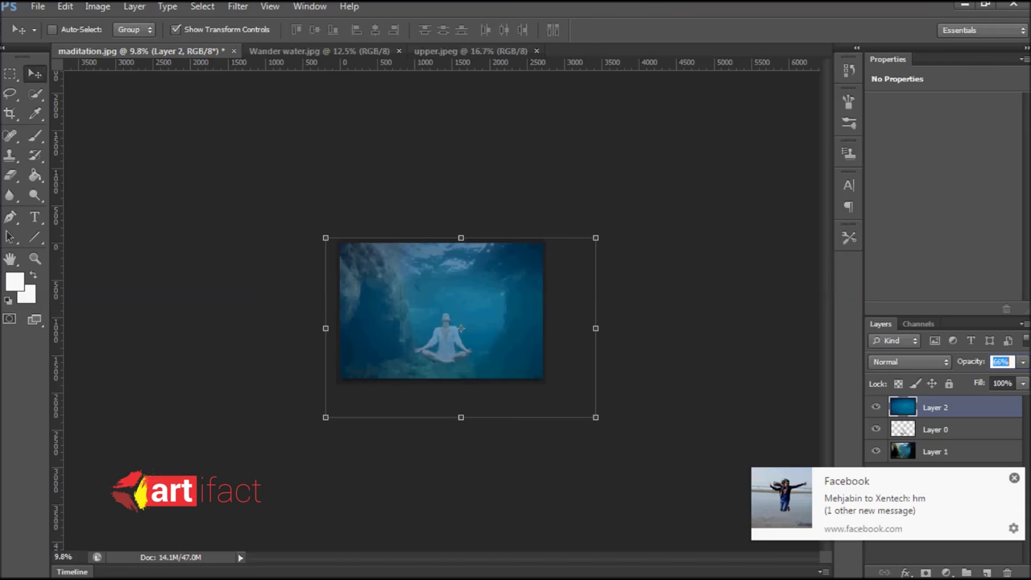
type("59")
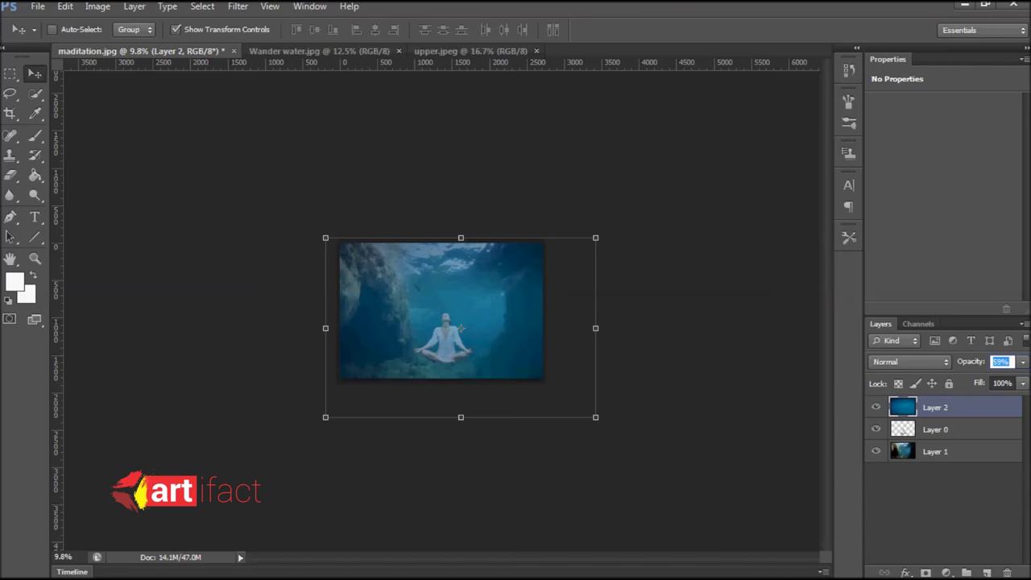
key("Return")
scroll(441, 310, "up", 5)
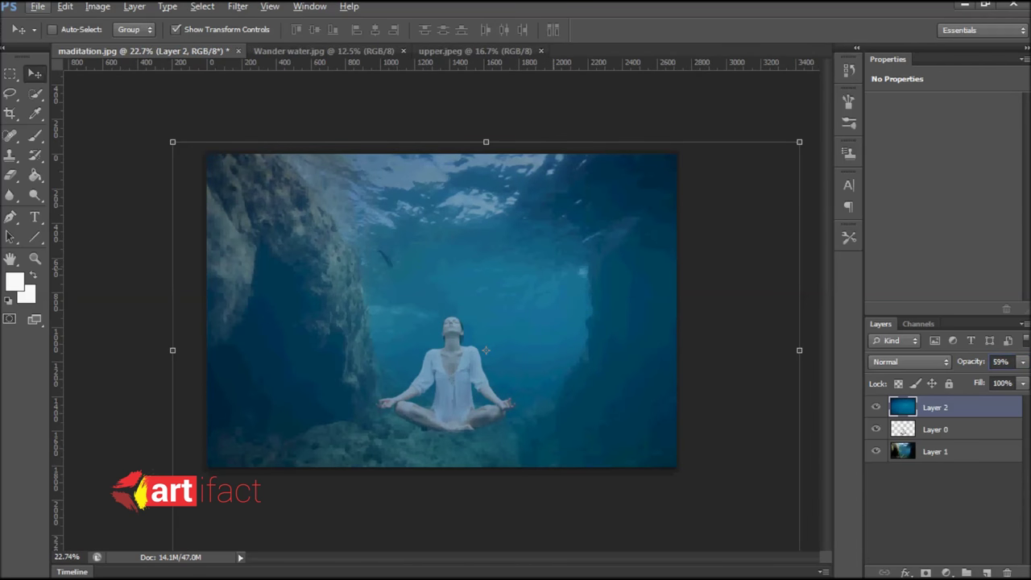
left_click(1001, 362)
type("49")
key("Return")
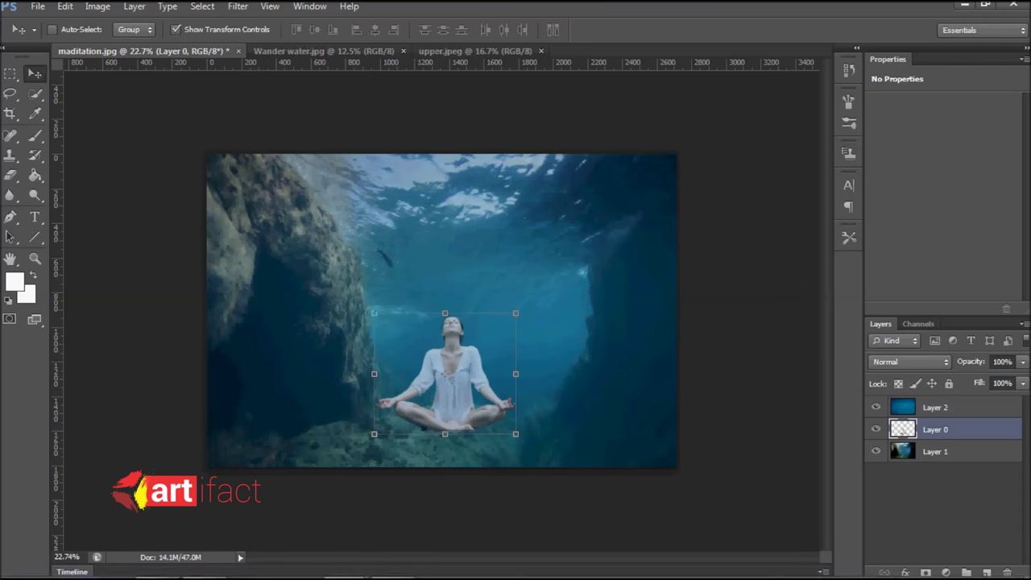
key("ctrl+shift+alt+n")
- Set up a 50% opacity black brush and move Layer 3 beneath the Layer 2 overlay
key("b")
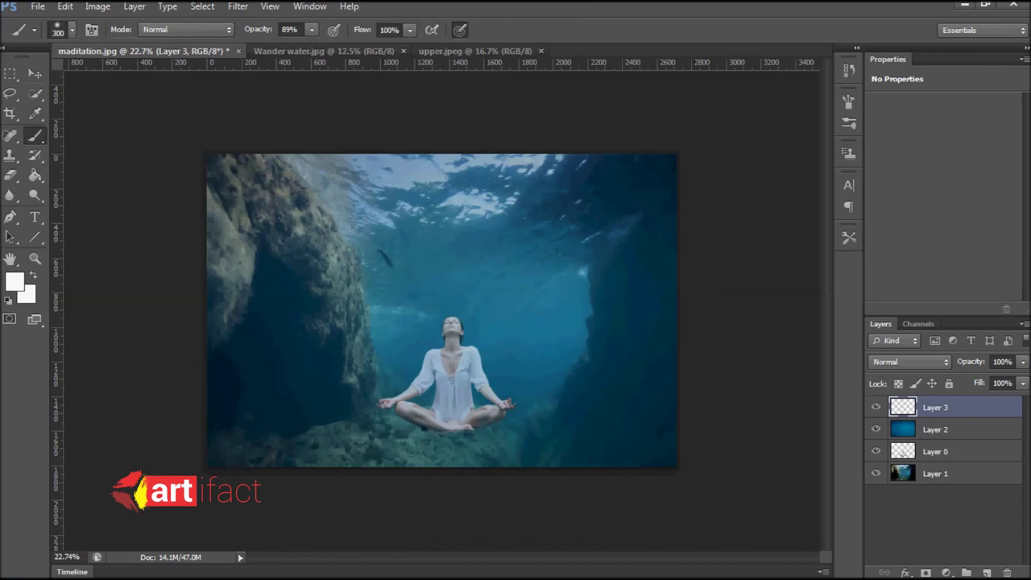
key("ctrl+plus")
key("ctrl+plus")
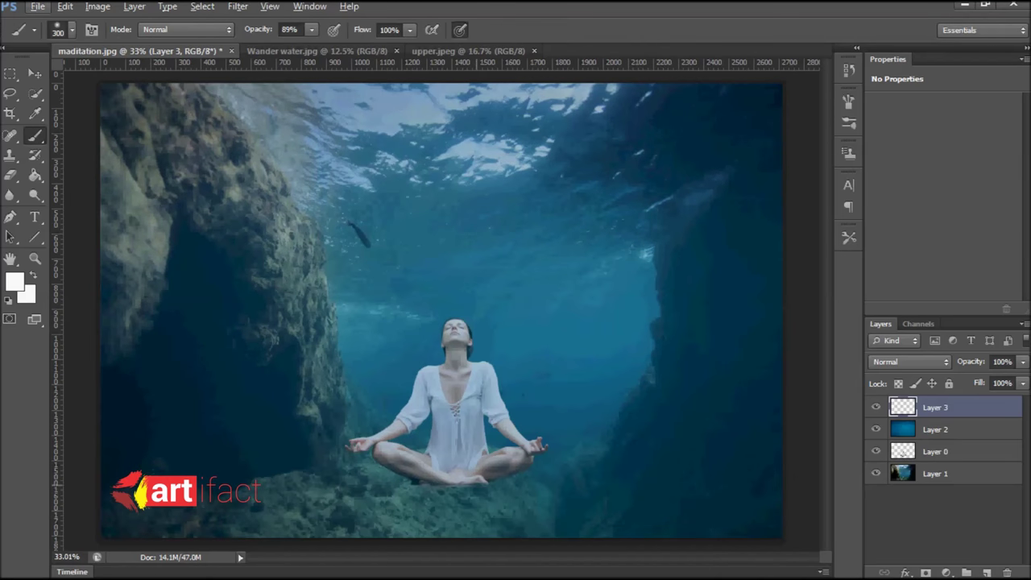
left_click(311, 29)
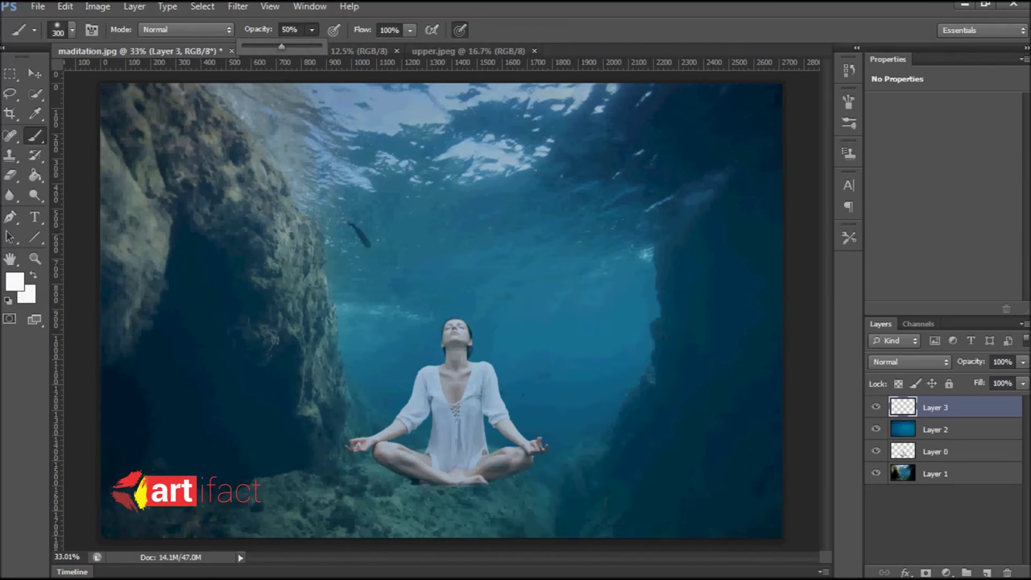
left_click_drag(935, 407, 935, 441)
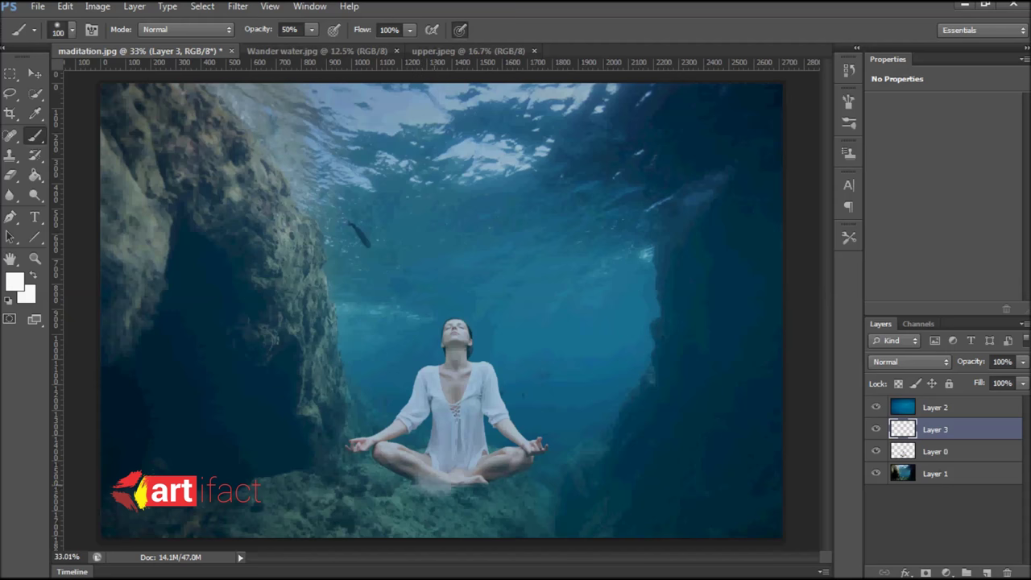
left_click(14, 282)
left_click(314, 349)
left_click(667, 121)
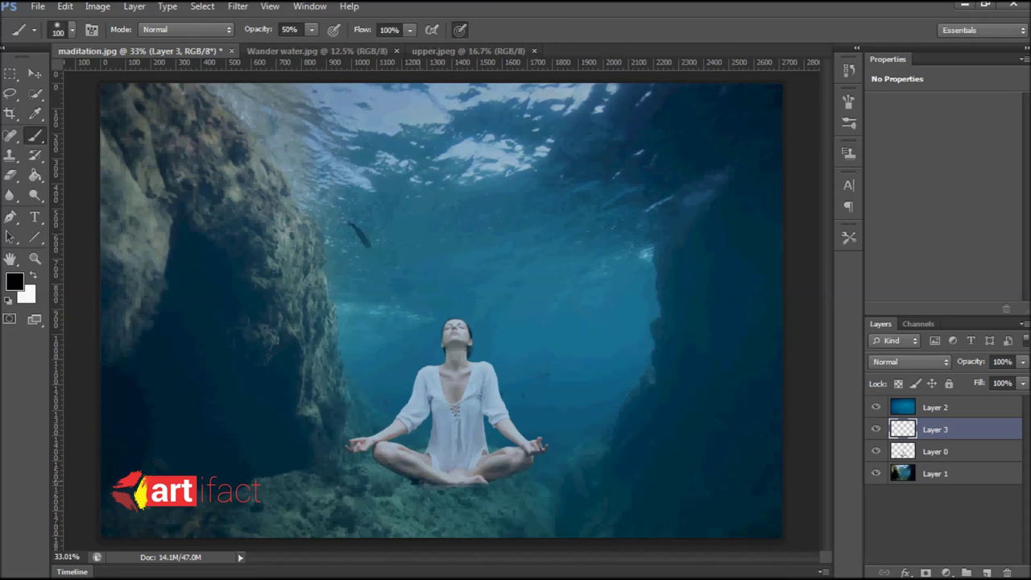
- Paint a soft black shadow under the woman's feet, legs and both knees
left_click_drag(426, 490, 480, 481)
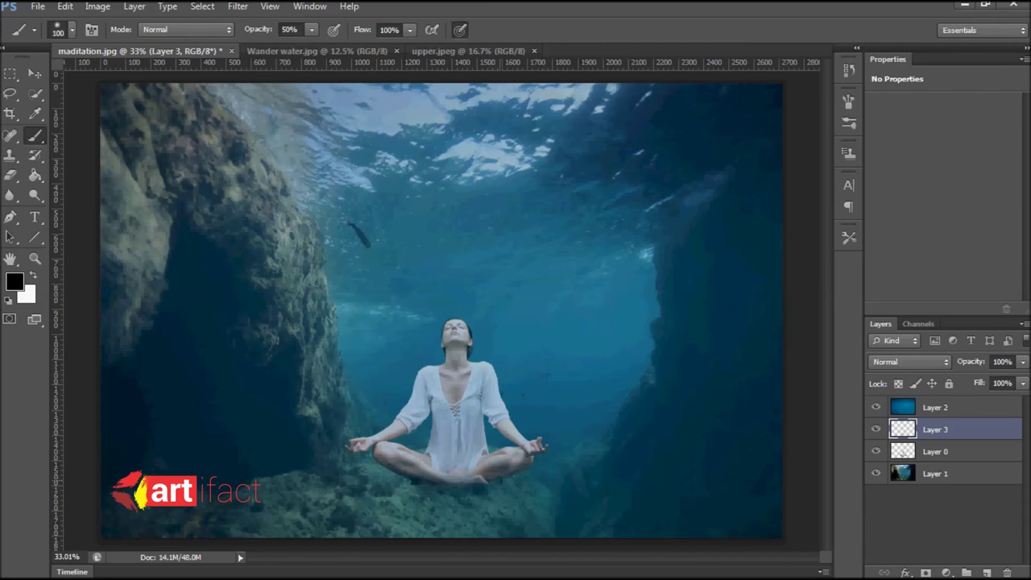
left_click_drag(499, 482, 419, 486)
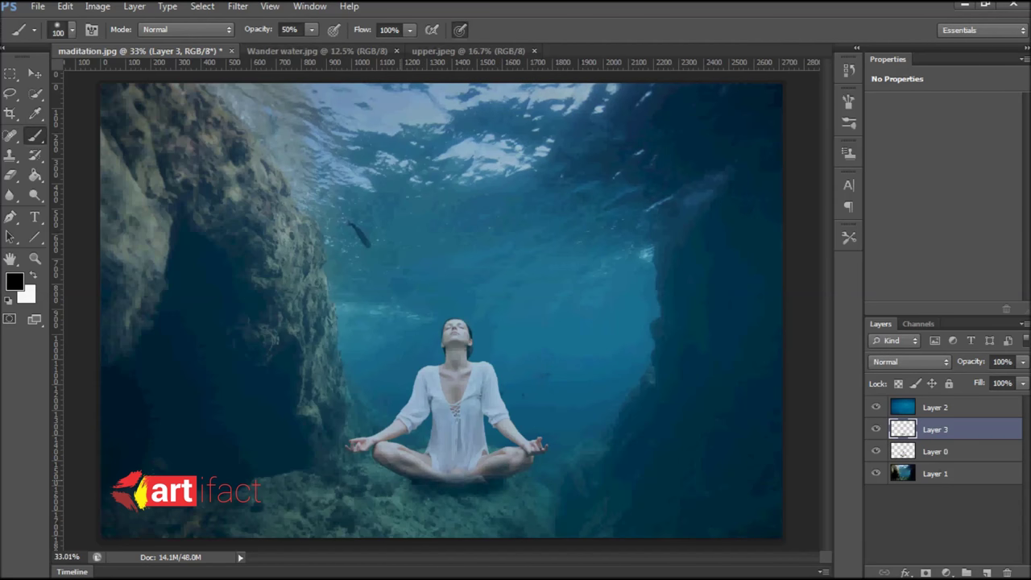
key("ctrl+z")
left_click_drag(467, 498, 423, 493)
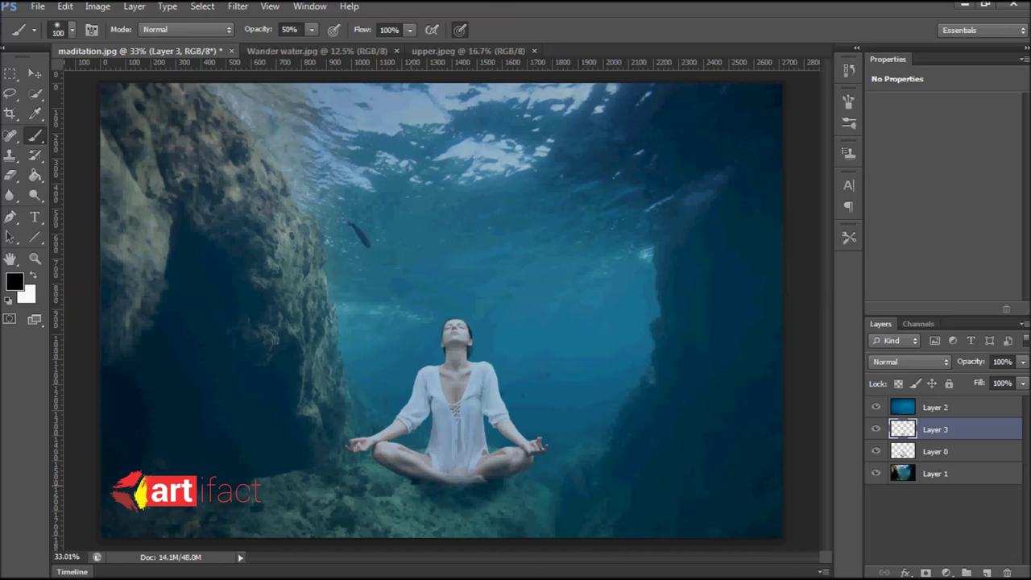
left_click_drag(373, 482, 515, 491)
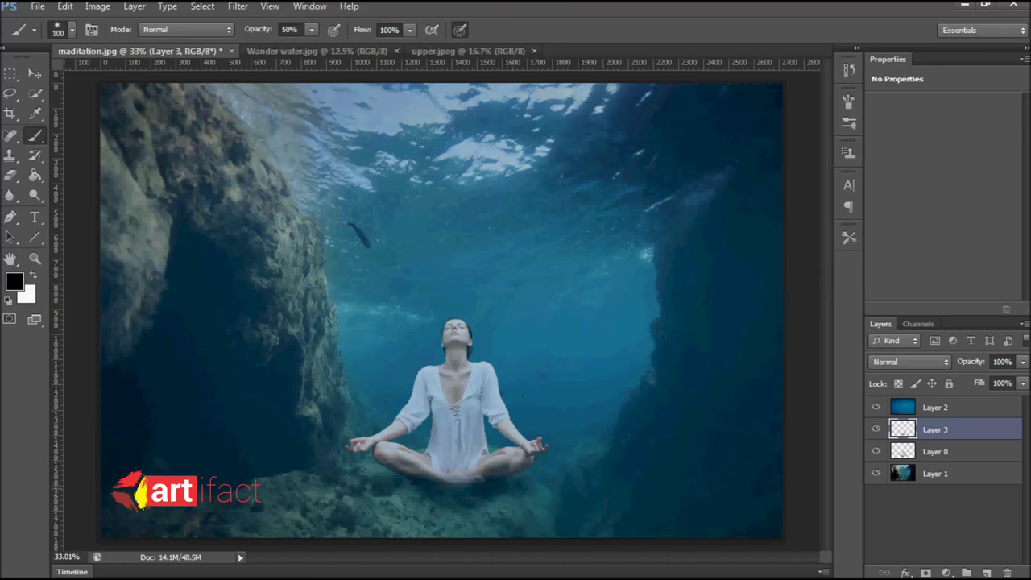
left_click(523, 490)
left_click(503, 500)
left_click(412, 492)
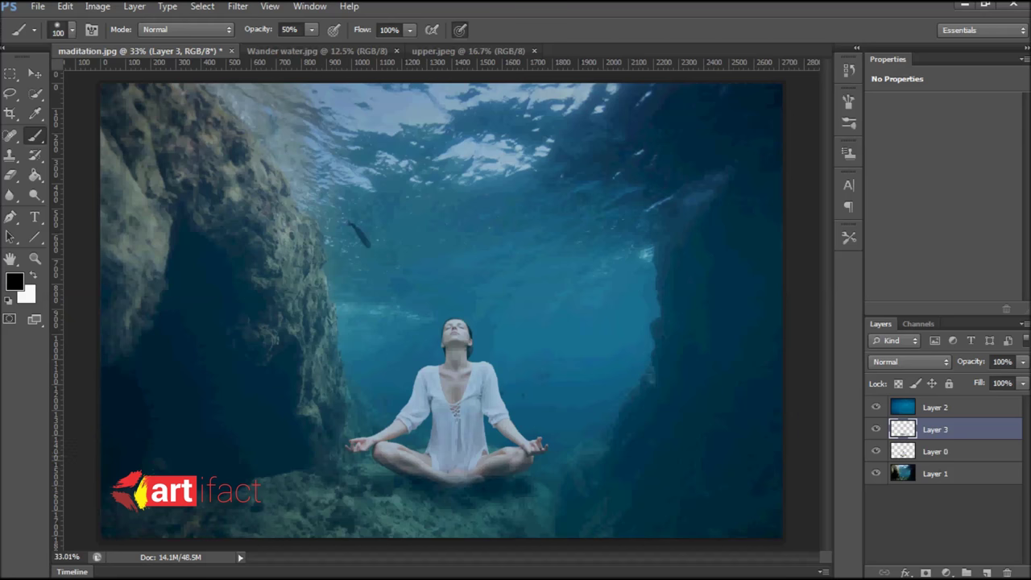
key("v")
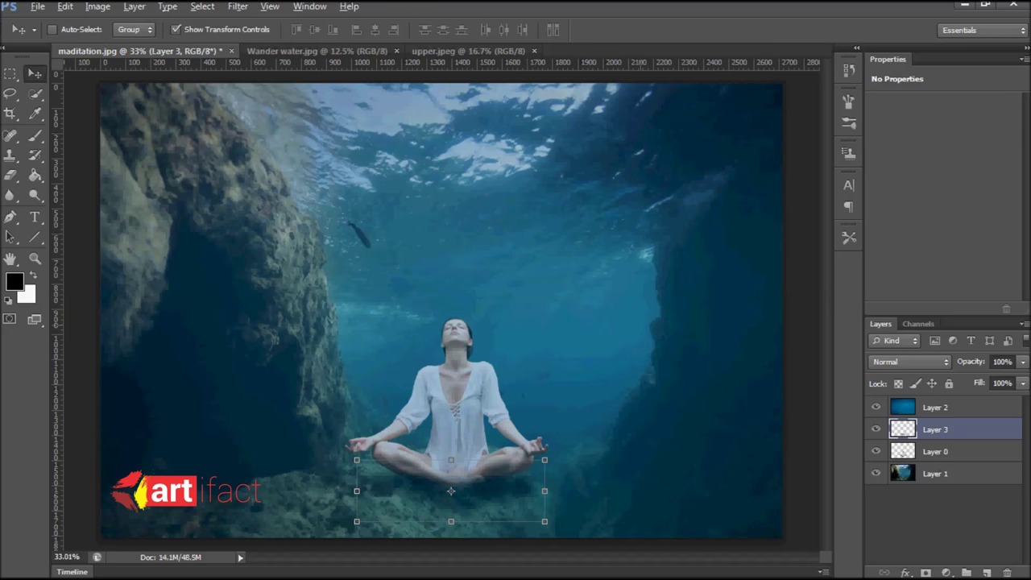
scroll(437, 313, "down", 1)
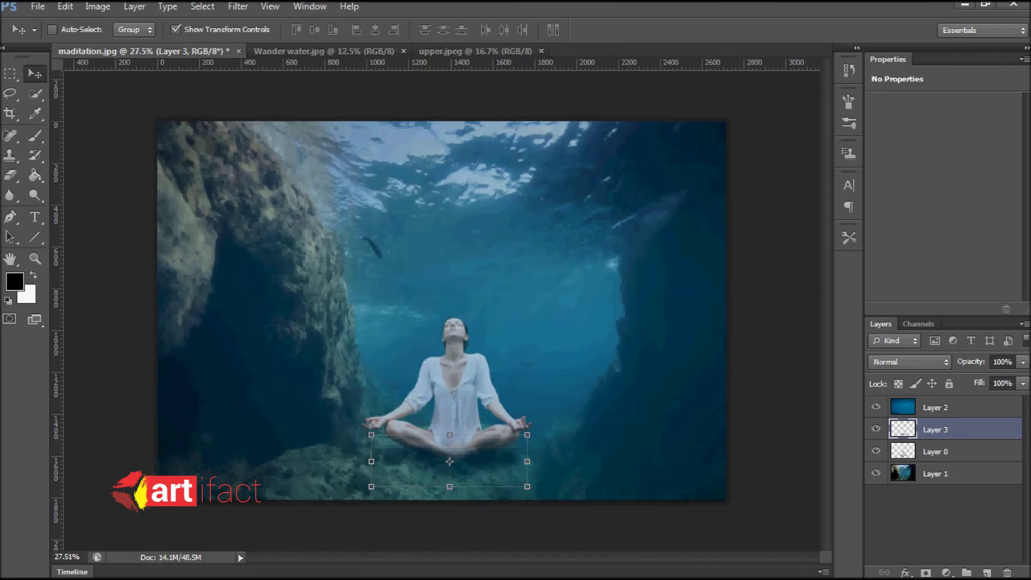
left_click(9, 73)
- Open grass.png from the Open dialog
left_click(38, 6)
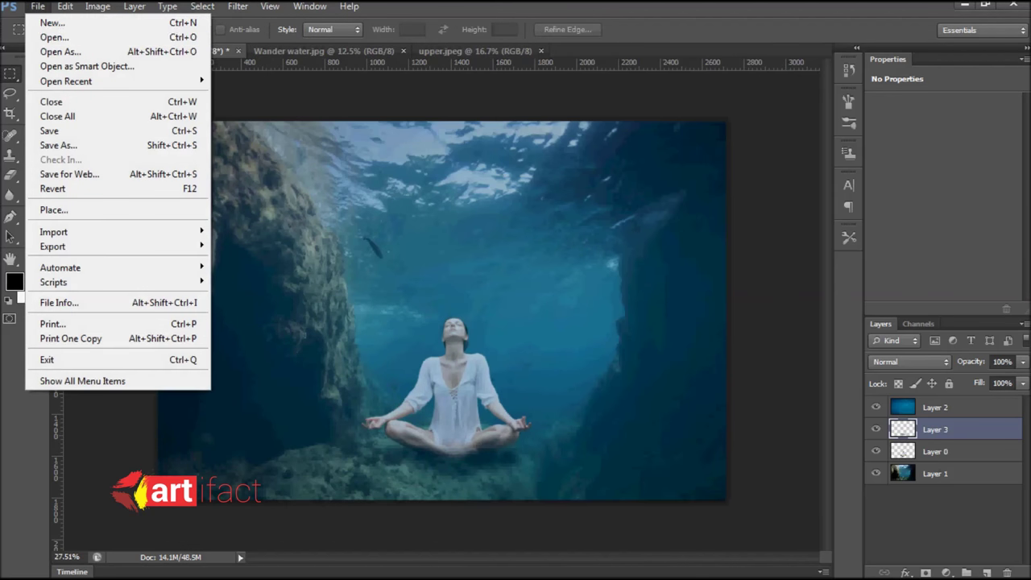
left_click(54, 37)
scroll(717, 282, "down", 5)
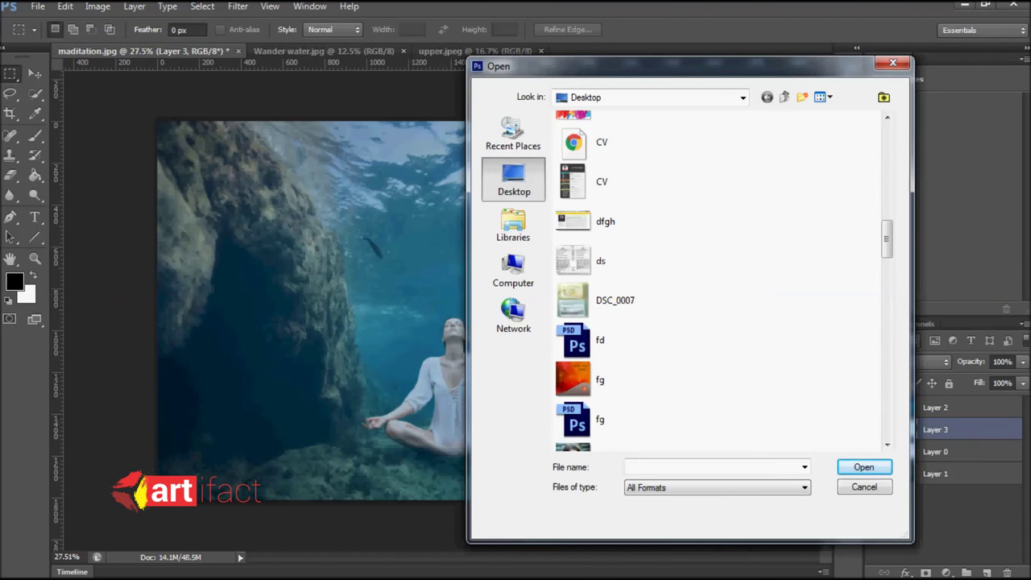
scroll(717, 282, "down", 5)
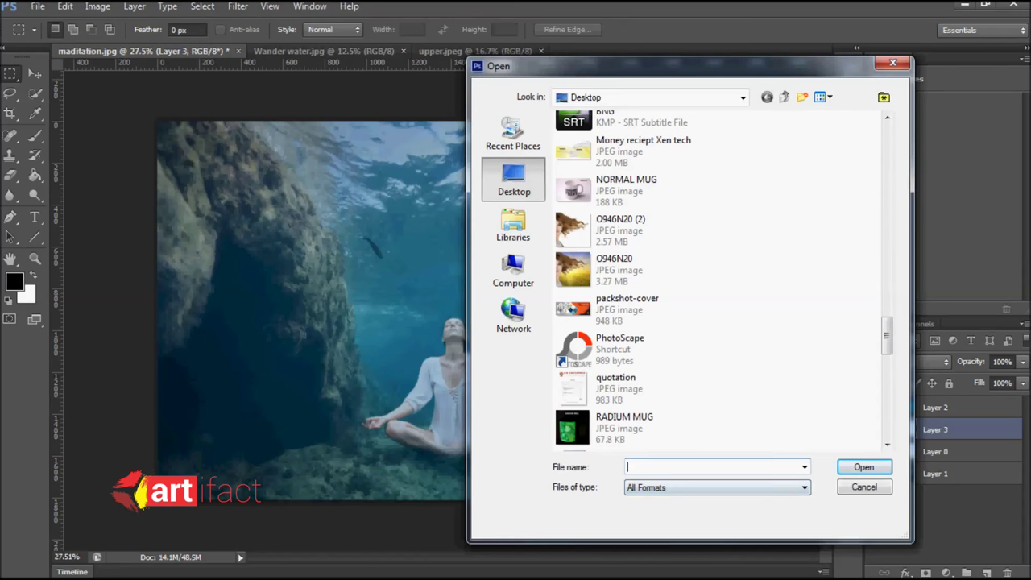
type("gr")
key("Return")
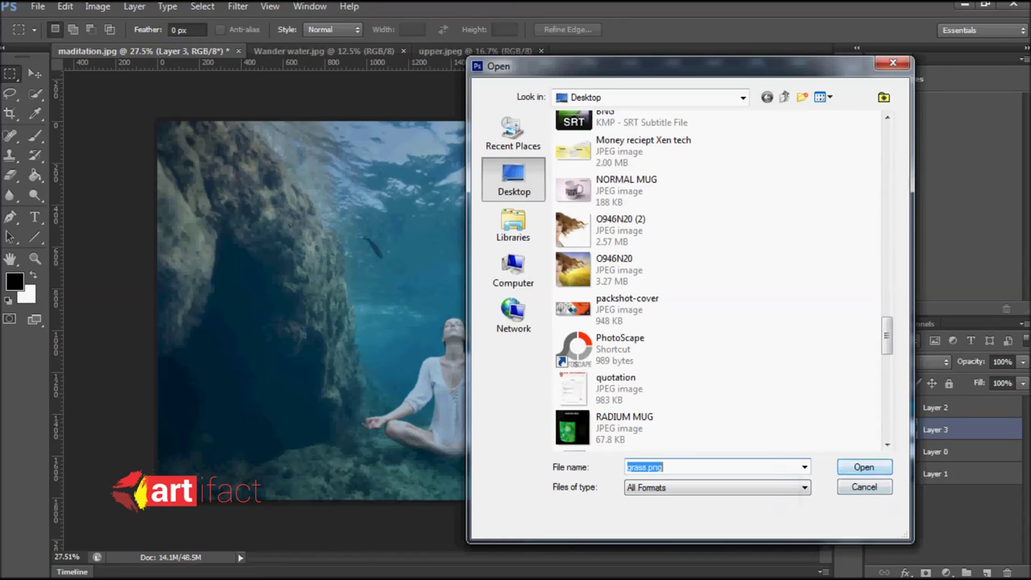
key("Return")
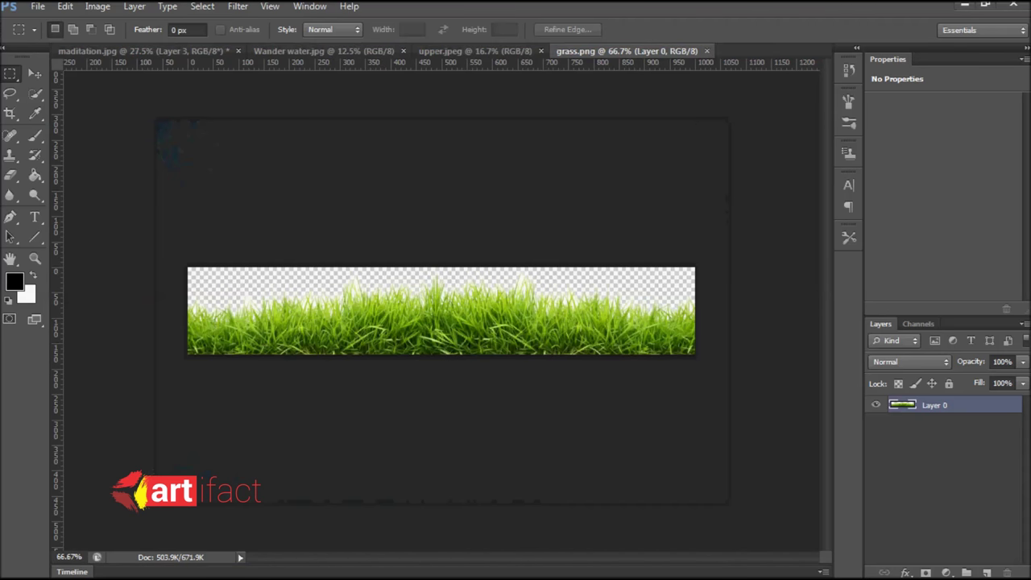
- Bring the grass into the composite as Layer 4, stretched across the bottom-left seabed
key("v")
mouse_move(442, 311)
left_mouse_down()
mouse_move(408, 438)
mouse_move(380, 470)
mouse_move(340, 454)
left_mouse_up()
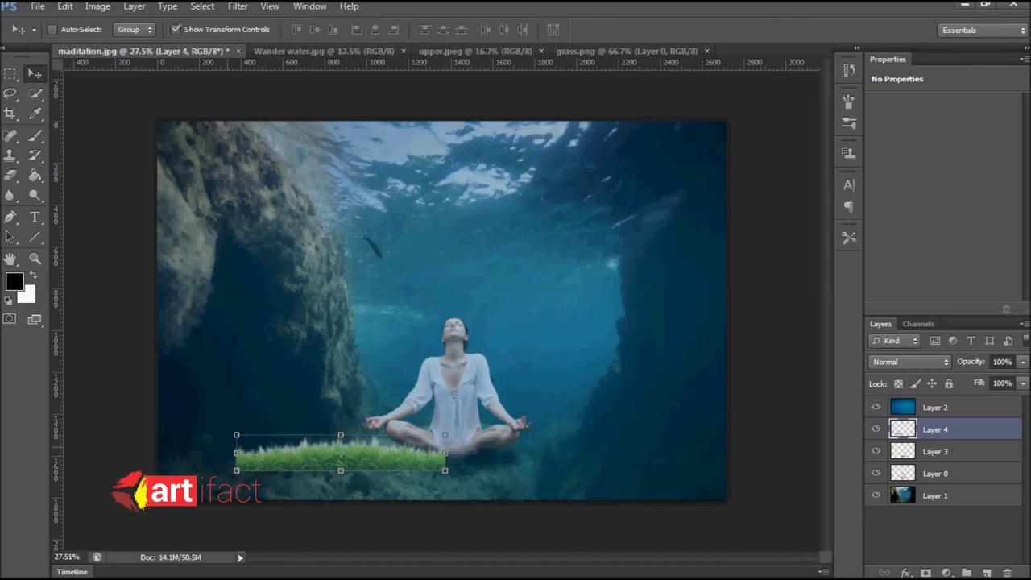
key("ctrl+t")
left_click_drag(236, 453, 357, 452)
mouse_move(439, 445)
left_mouse_down()
mouse_move(576, 453)
mouse_move(568, 471)
left_mouse_up()
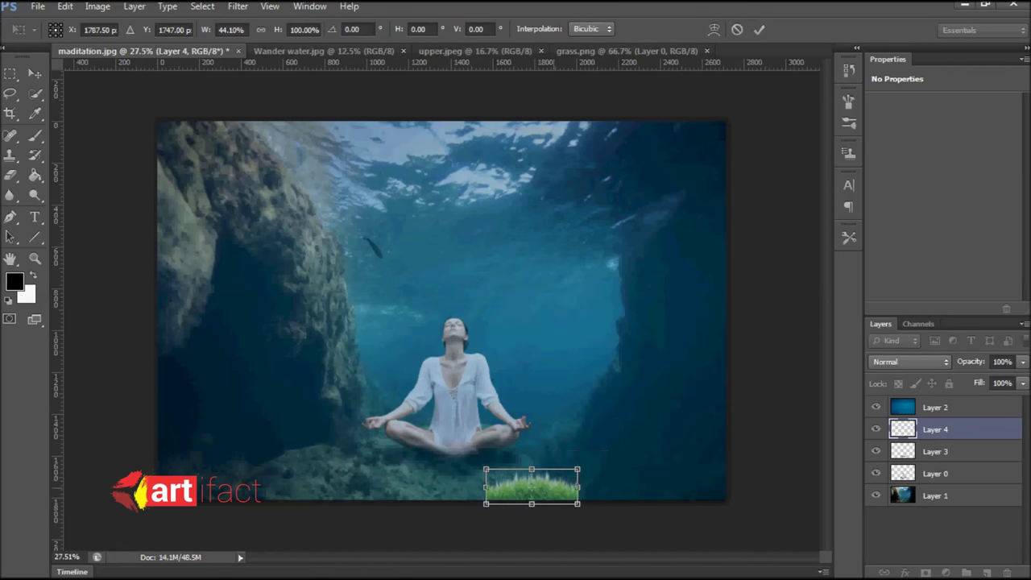
left_click_drag(486, 462, 157, 421)
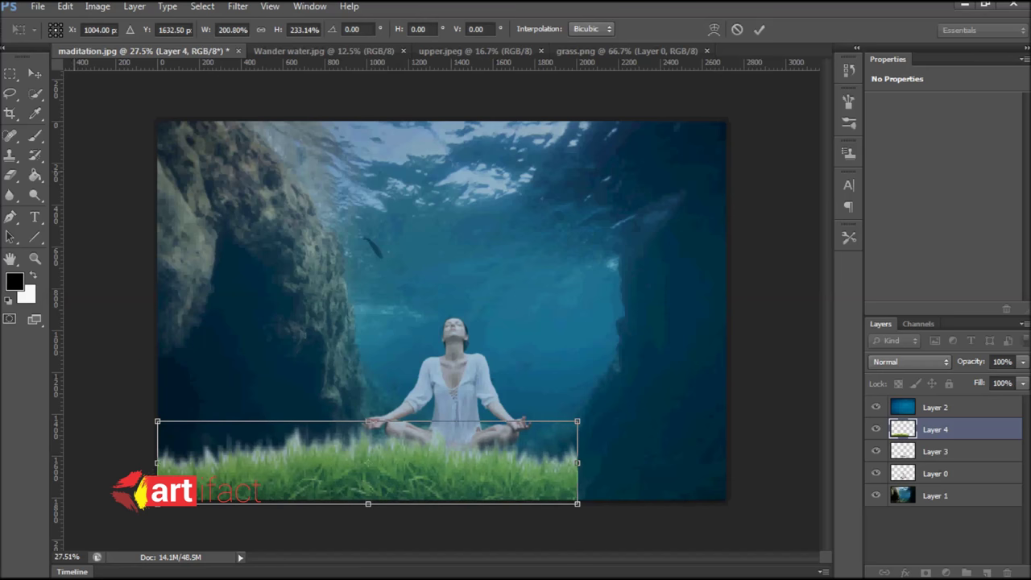
left_click(35, 73)
left_click(435, 230)
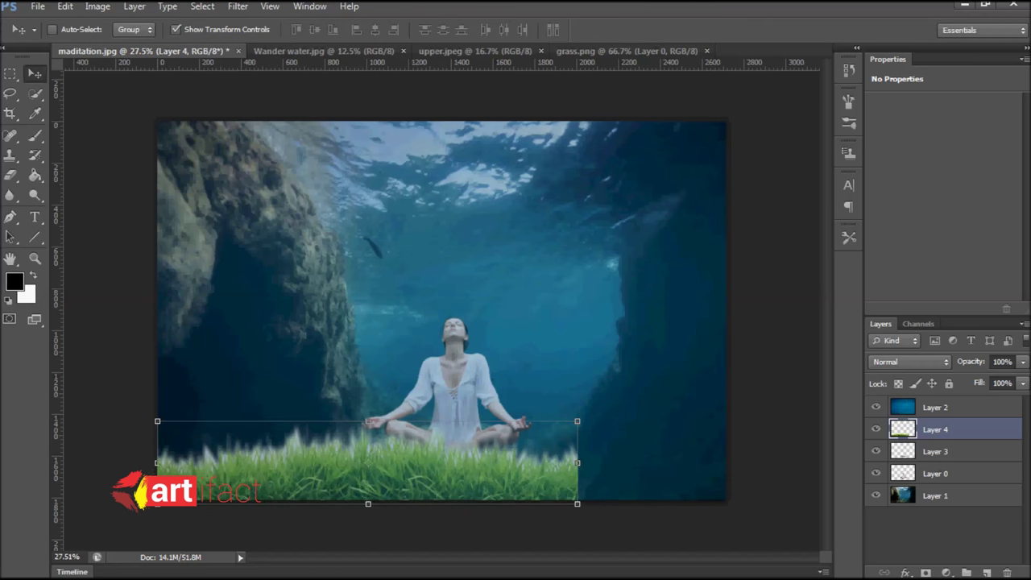
key("m")
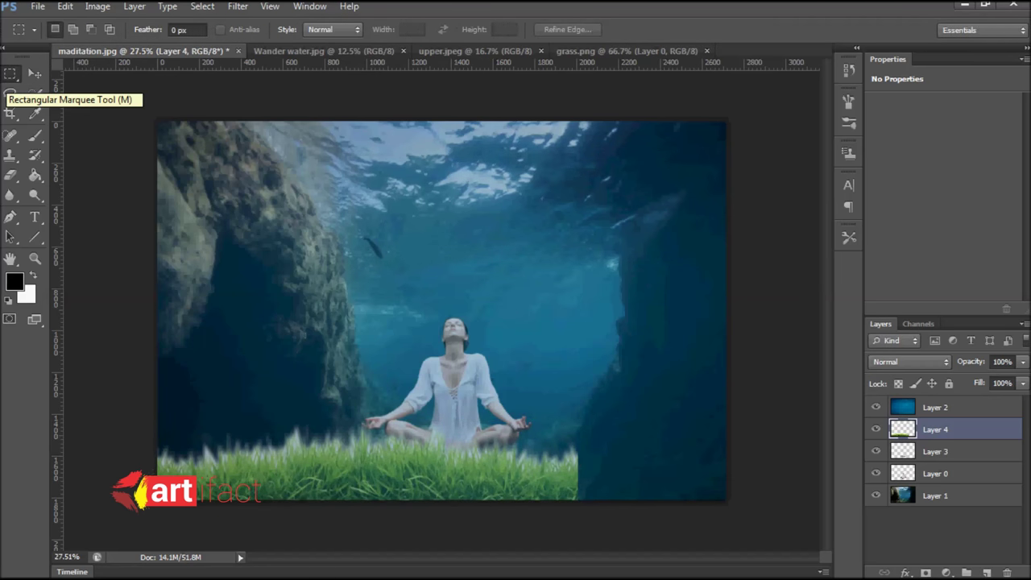
- Erase the grass layer's edges with a 250 px Eraser at 100% opacity
left_click(11, 175)
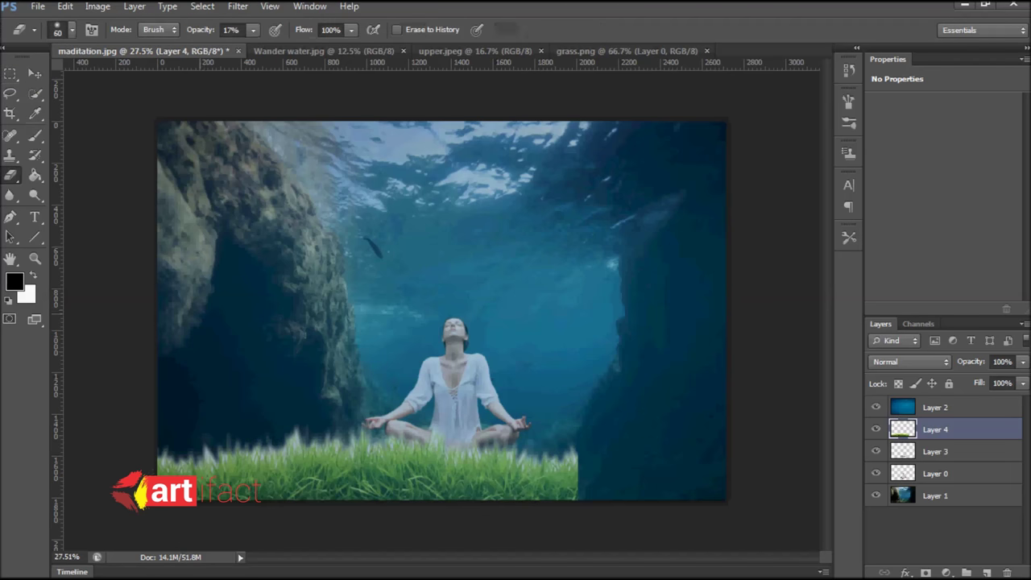
key("bracketright")
key("bracketright")
key("bracketright")
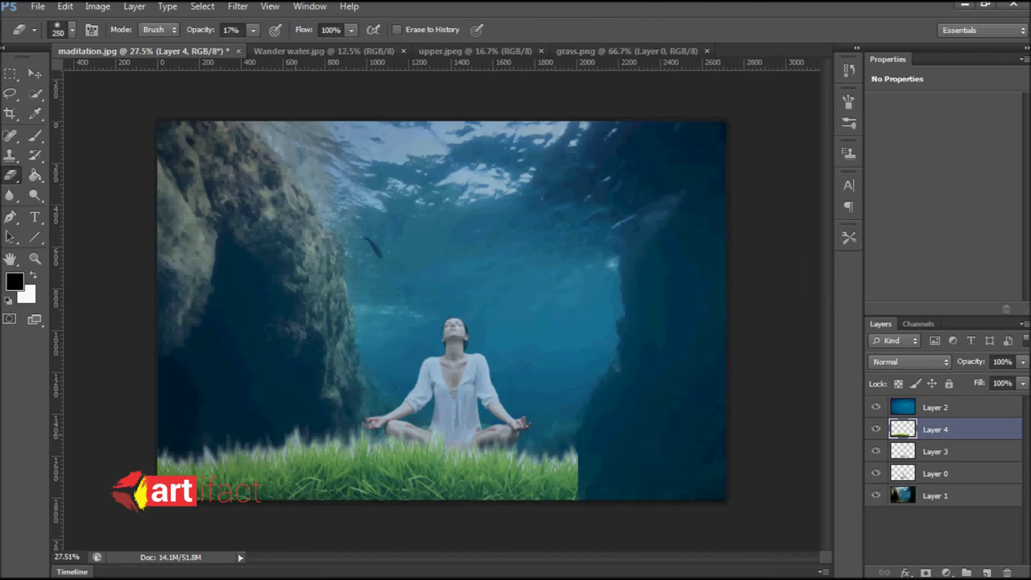
left_click(253, 30)
left_click_drag(251, 48, 324, 48)
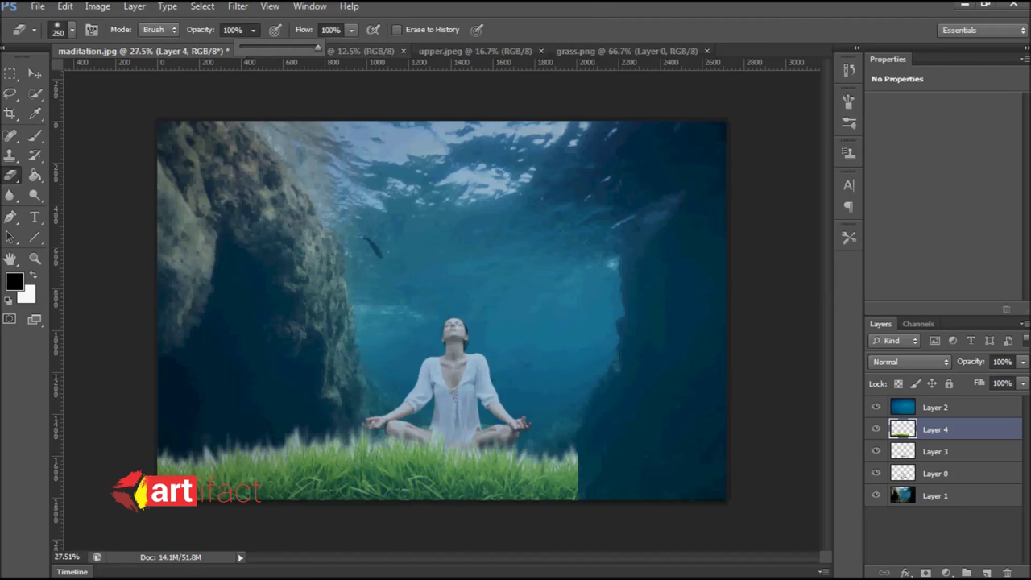
mouse_move(186, 456)
left_mouse_down()
mouse_move(576, 456)
mouse_move(576, 475)
left_mouse_up()
- Widen the grass slightly, apply the transform, and soften its right edge
key("v")
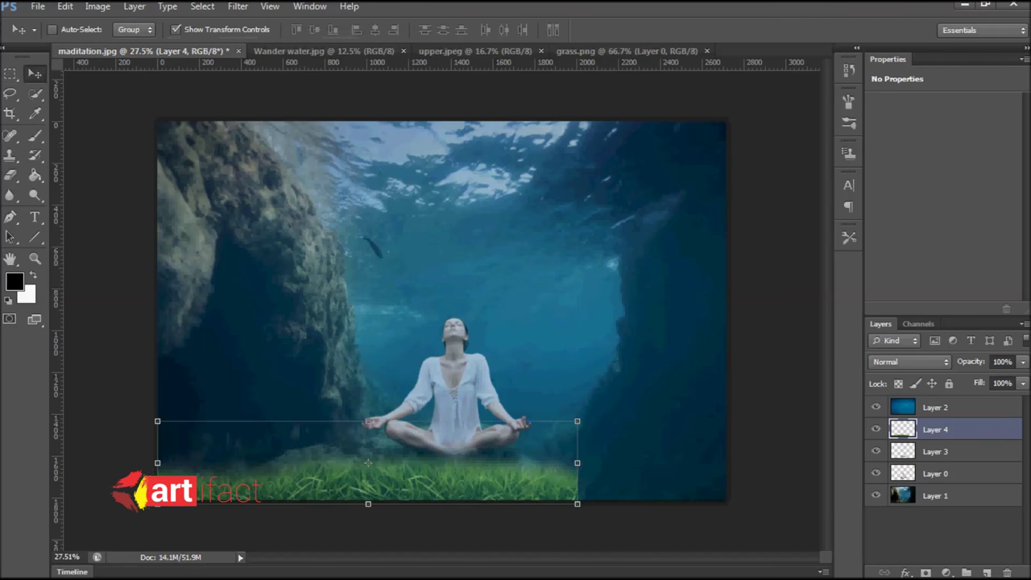
mouse_move(577, 462)
left_mouse_down()
mouse_move(783, 463)
mouse_move(578, 462)
left_mouse_up()
left_click(34, 74)
left_click(421, 230)
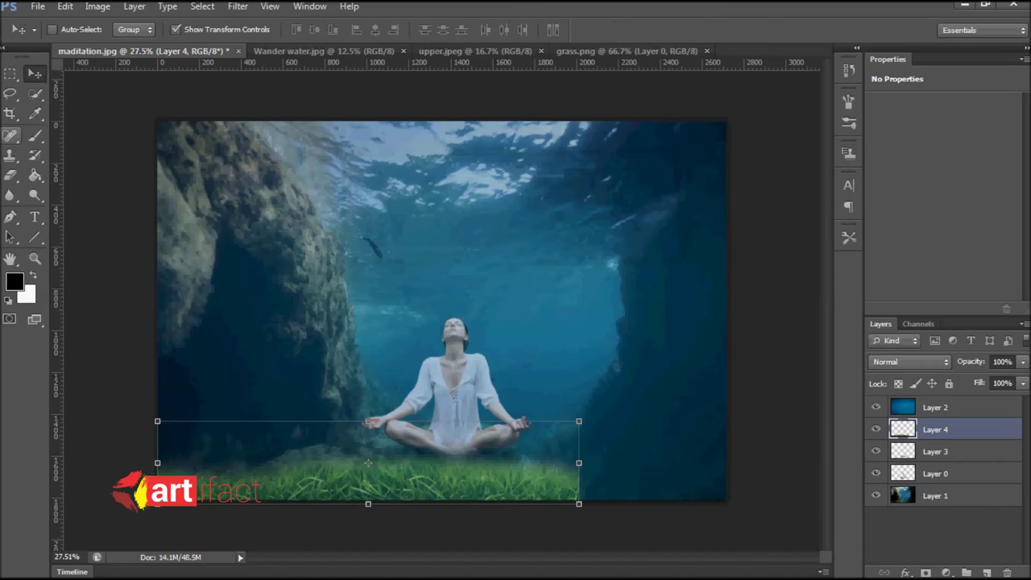
key("e")
left_click_drag(564, 491, 570, 464)
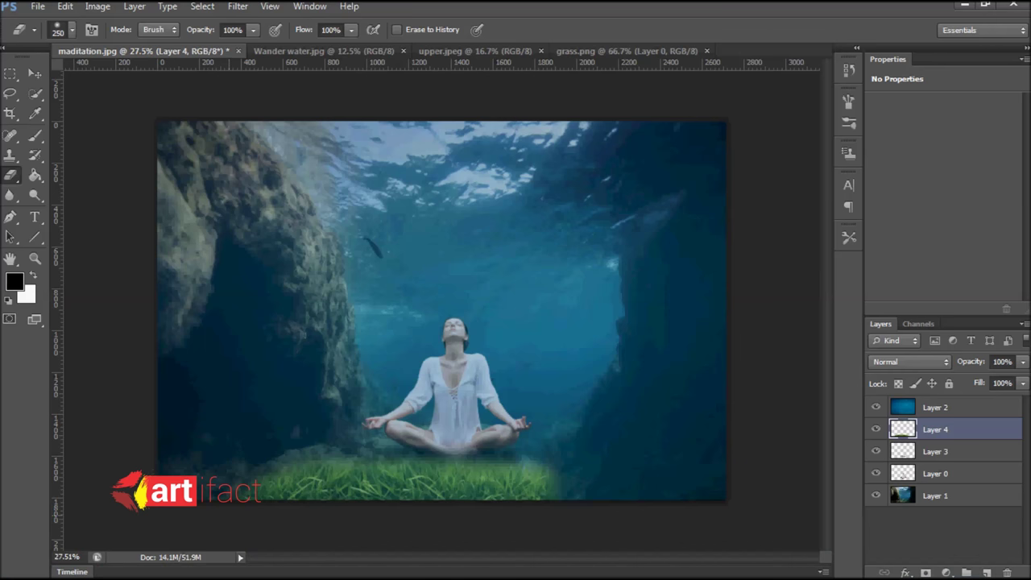
- Scale the grass Layer 4 to about 80% and reposition it beneath the woman
key("v")
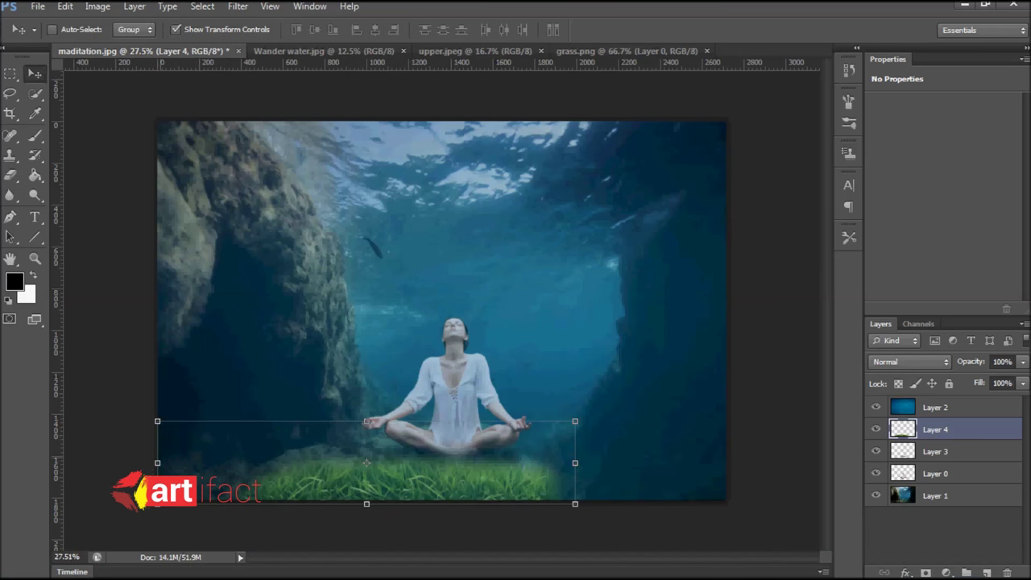
left_click_drag(157, 420, 236, 438)
mouse_move(474, 452)
left_mouse_down()
mouse_move(439, 447)
mouse_move(439, 468)
mouse_move(431, 460)
left_mouse_up()
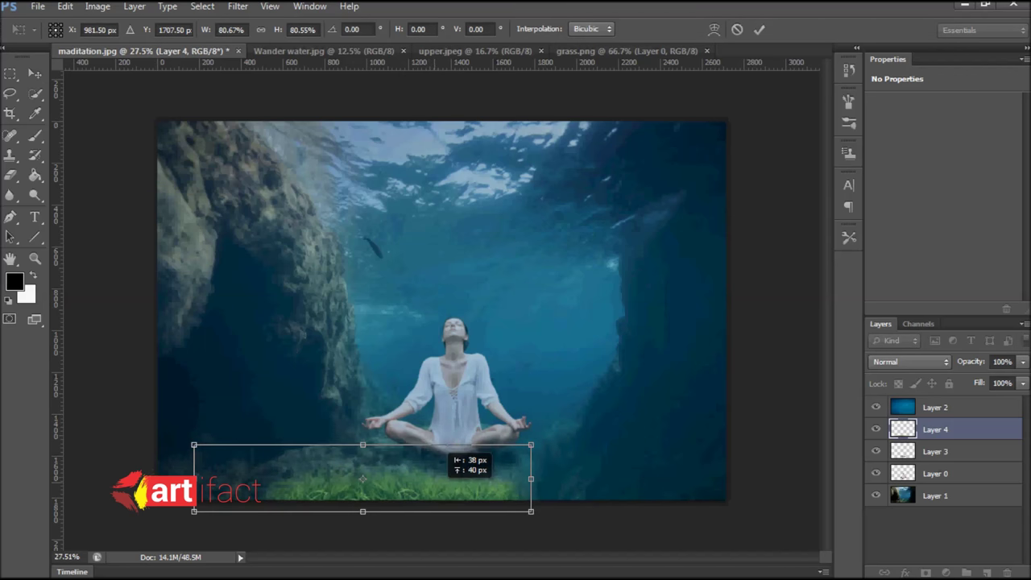
left_click(34, 73)
key("Return")
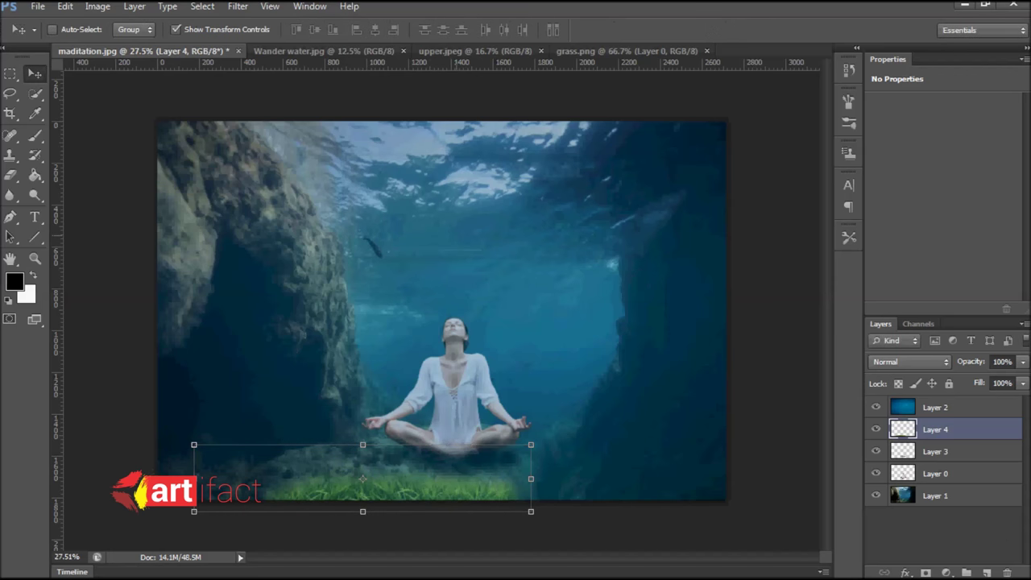
key("m")
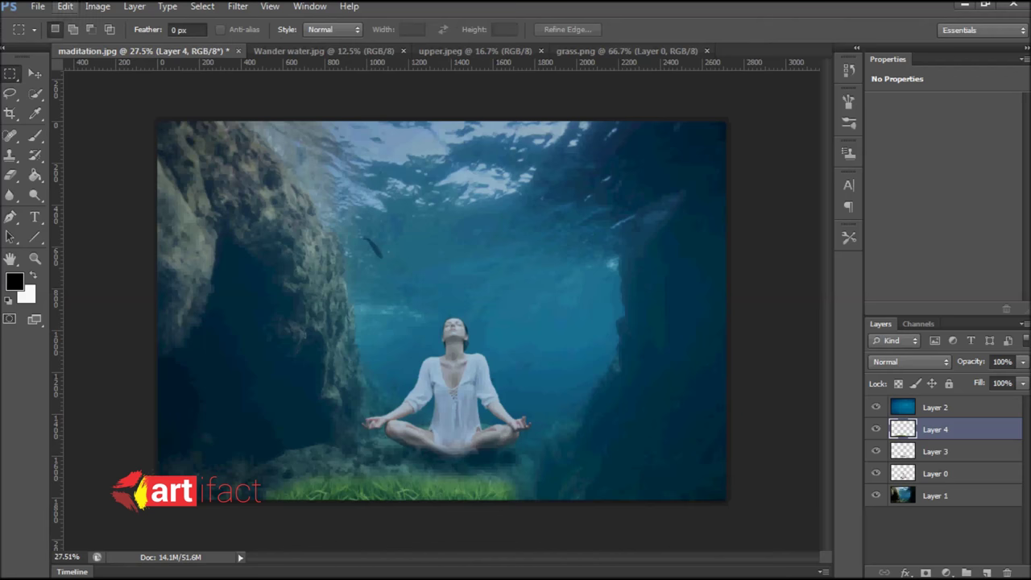
left_click(98, 6)
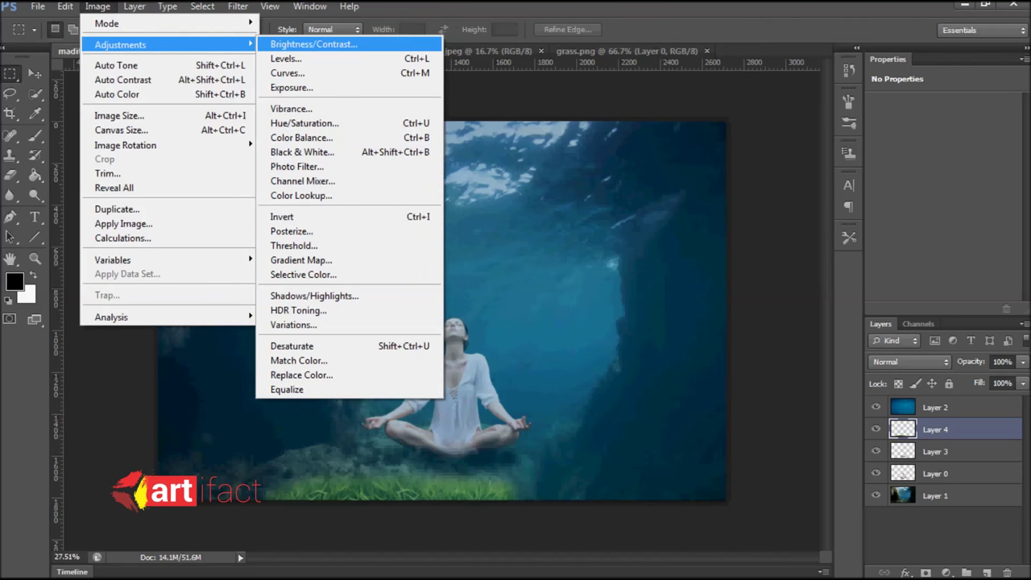
- Apply Brightness -82 and Contrast 35 to the grass on Layer 4
left_click(314, 44)
left_click_drag(686, 168, 643, 168)
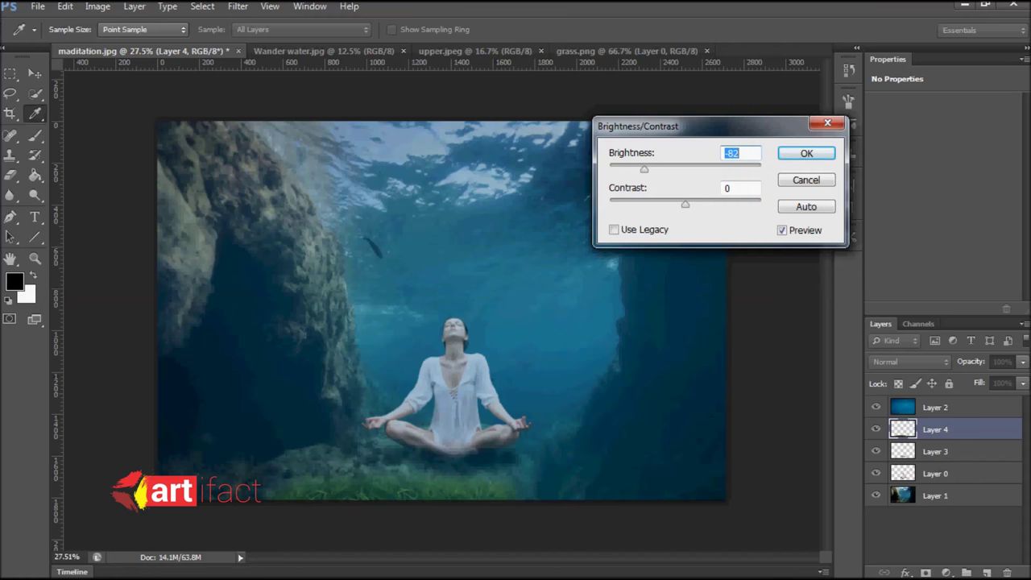
left_click_drag(685, 203, 712, 204)
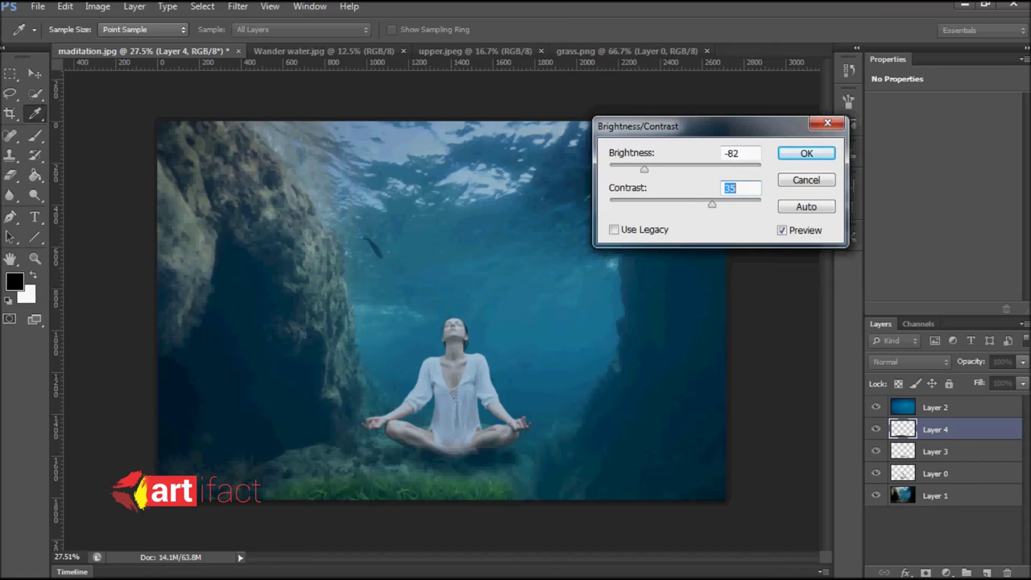
left_click(807, 153)
key("m")
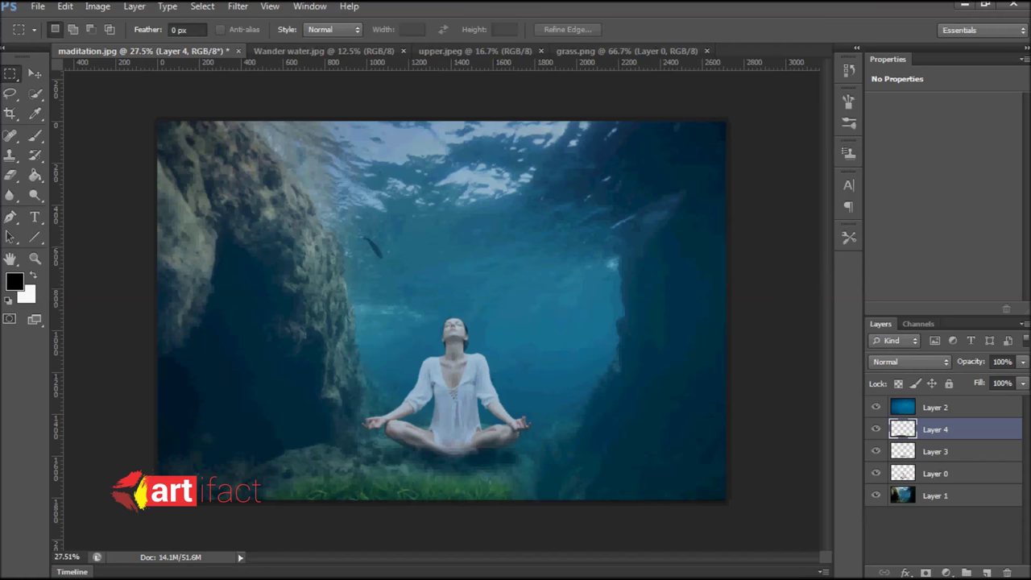
key("alt+bracketleft")
key("b")
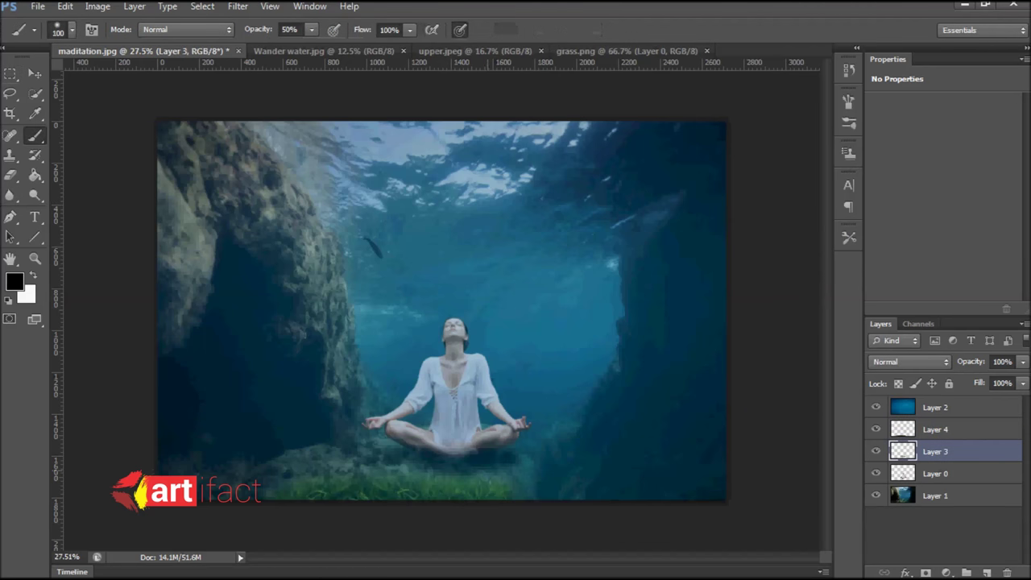
- Paint small dark shadows under the woman's legs with a reduced brush
left_click_drag(442, 449, 483, 445)
key("ctrl+z")
scroll(441, 311, "up", 2)
scroll(441, 310, "up", 2)
scroll(442, 310, "down", 2)
key("bracketleft")
key("bracketleft")
key("bracketleft")
mouse_move(403, 425)
left_mouse_down()
mouse_move(433, 431)
mouse_move(409, 437)
left_mouse_up()
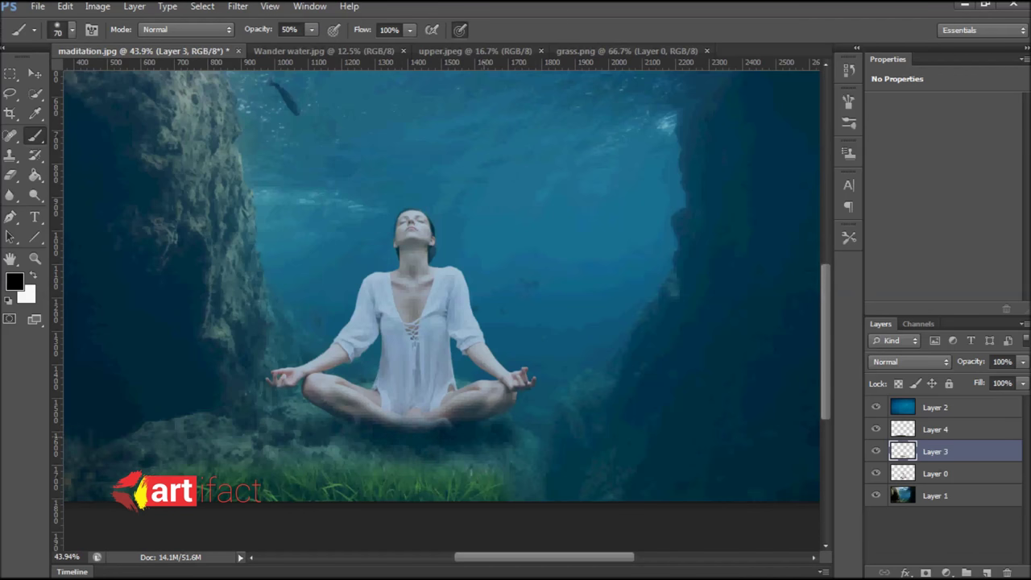
- Zoom back out and make the woman's Layer 0 the active layer
scroll(441, 310, "down", 3)
scroll(441, 310, "up", 2)
scroll(441, 311, "up", 1)
scroll(442, 311, "up", 1)
scroll(428, 384, "down", 2)
scroll(428, 383, "down", 1)
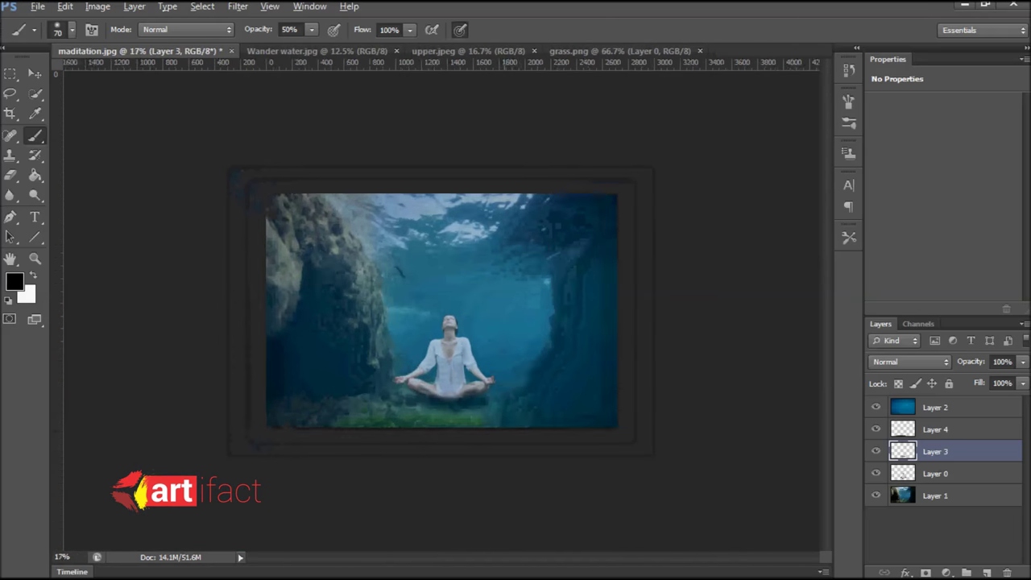
scroll(427, 384, "up", 1)
key("m")
key("alt+bracketright")
key("alt+bracketleft")
key("alt+bracketleft")
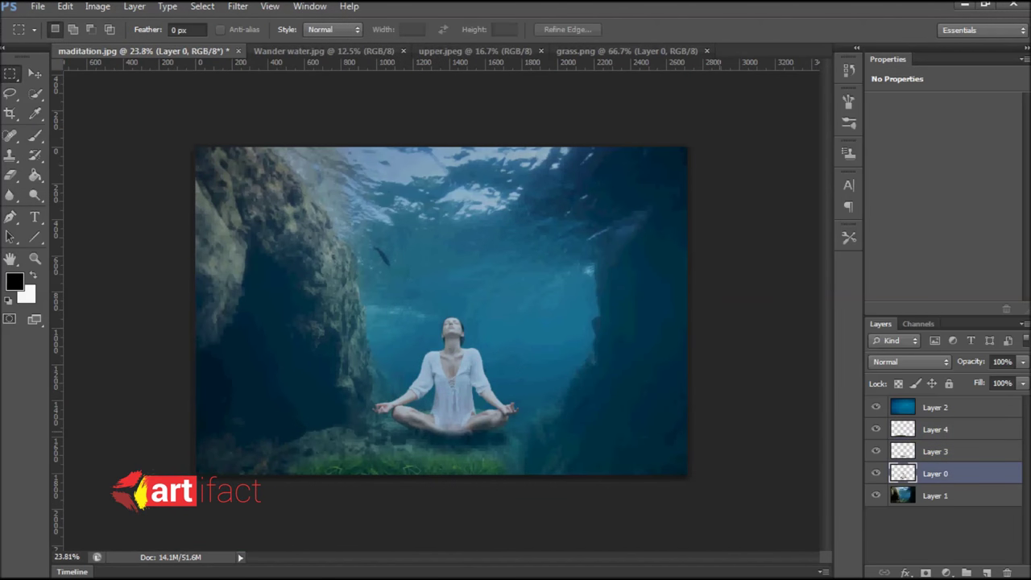
- Try 73% and 78% opacity on the woman's layer, then restore 100%
left_click(1001, 362)
type("73")
key("Return")
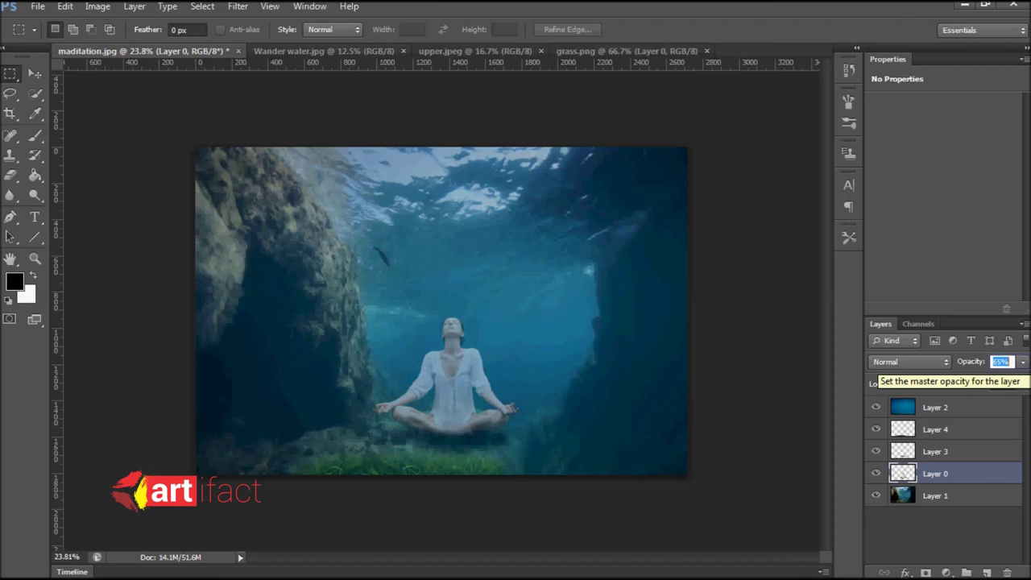
type("78")
key("Return")
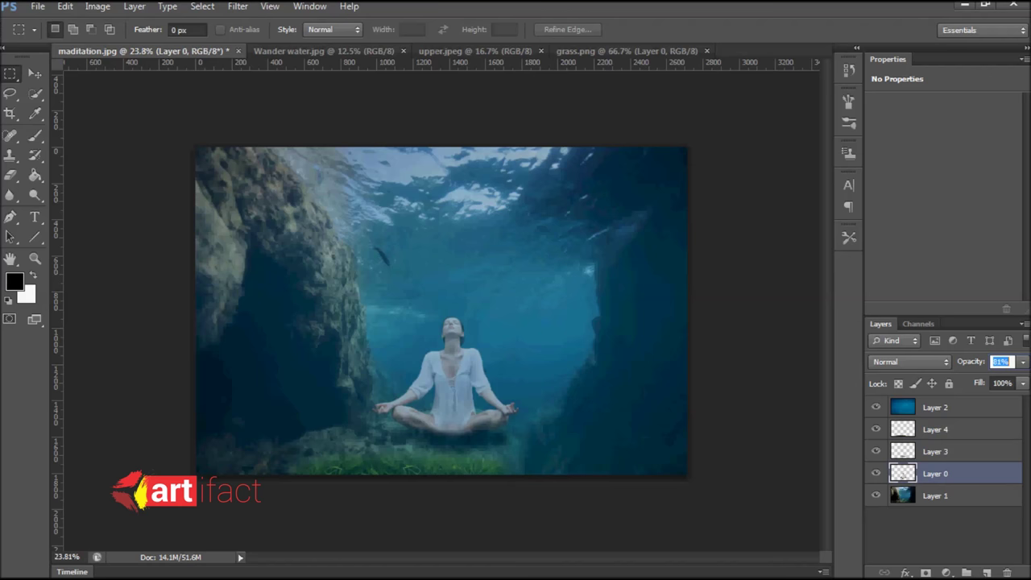
type("100")
key("Return")
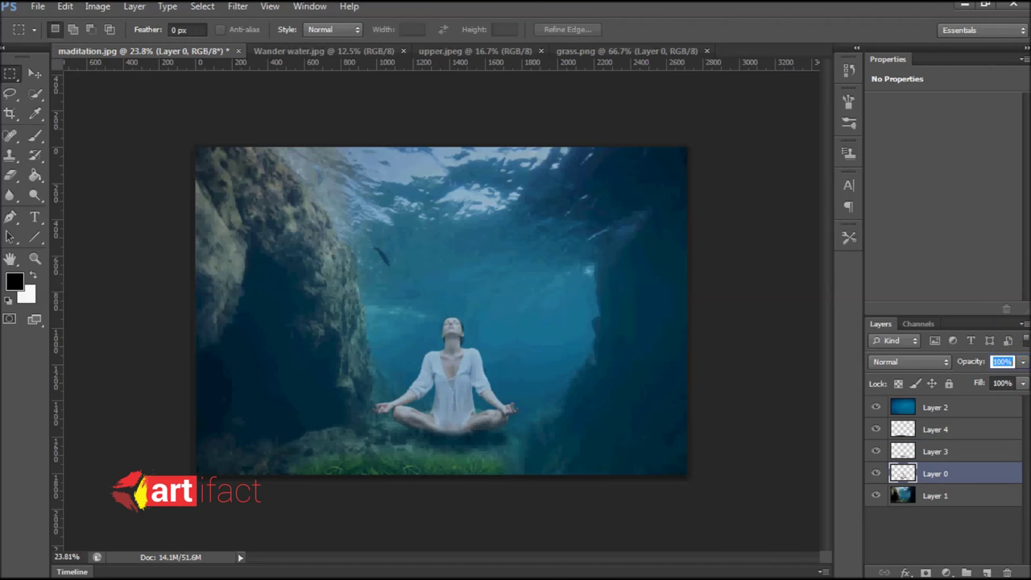
- Scale the woman to about 86% and nudge her centred above the grass
key("v")
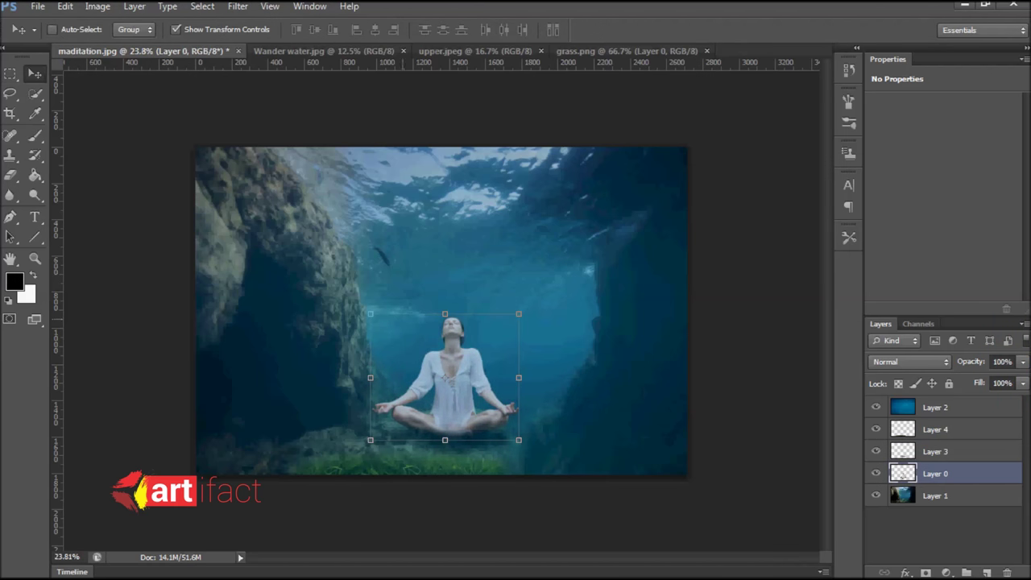
key("ctrl+t")
left_click_drag(370, 313, 391, 331)
left_click_drag(488, 355, 498, 354)
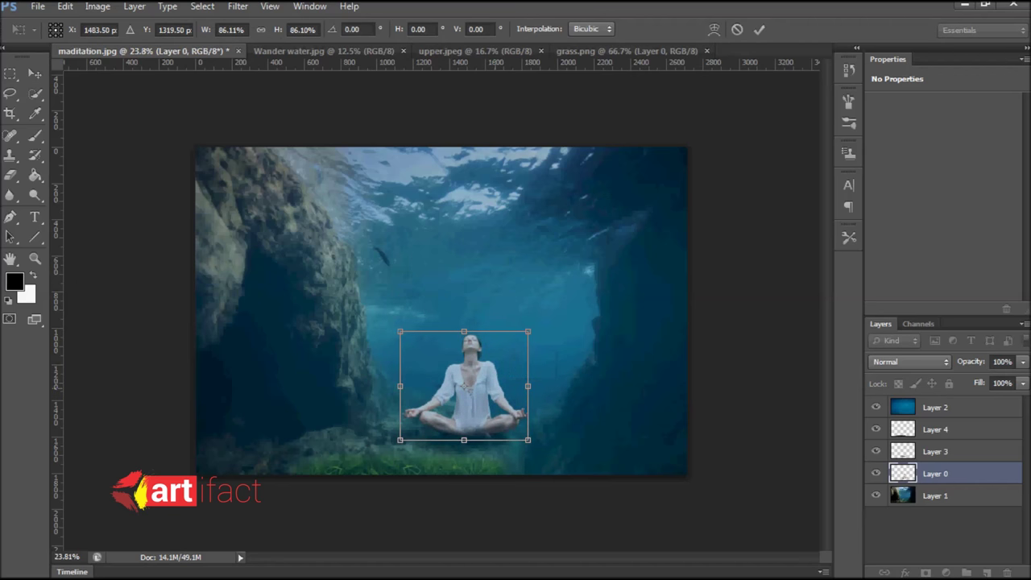
left_click_drag(504, 359, 494, 358)
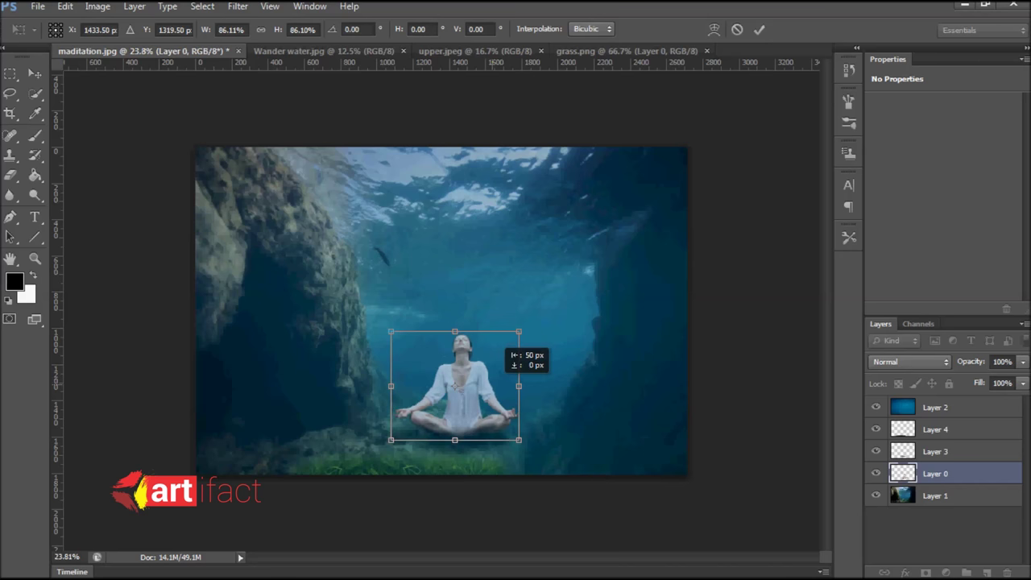
key("v")
key("Return")
key("m")
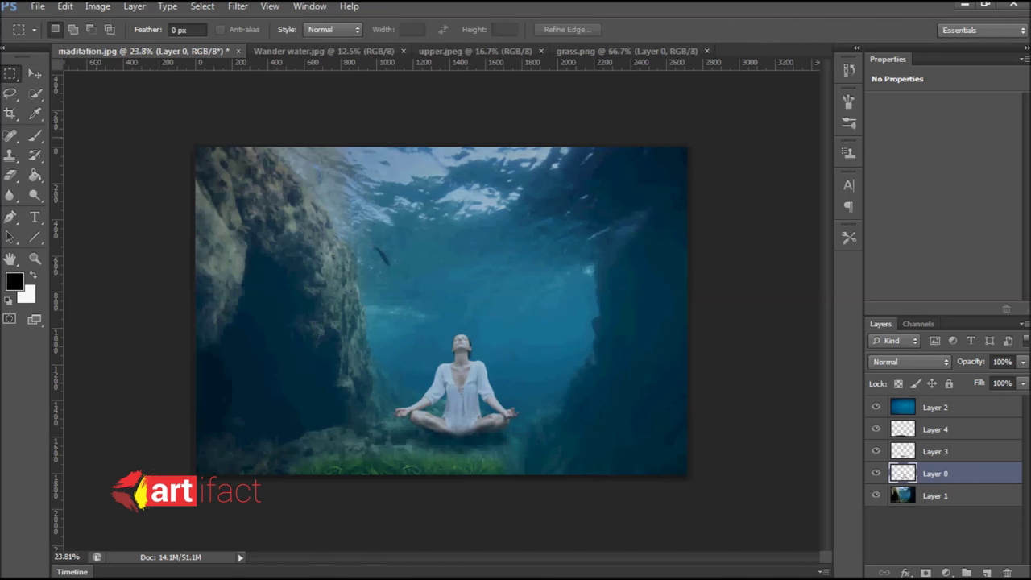
key("alt+]")
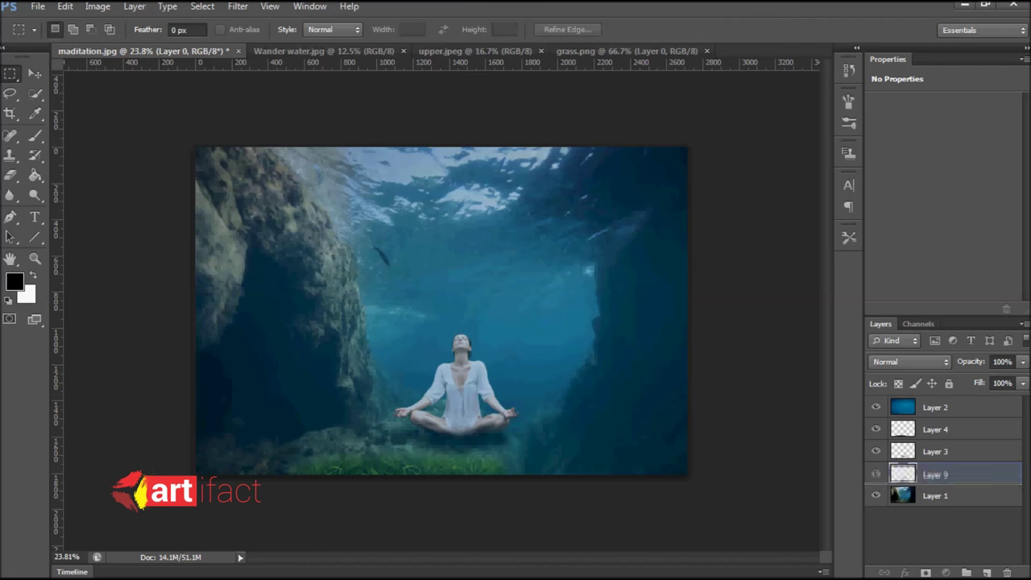
- Move Layer 3 below Layer 0 and paint a soft dark shadow beneath her feet
key("ctrl+[")
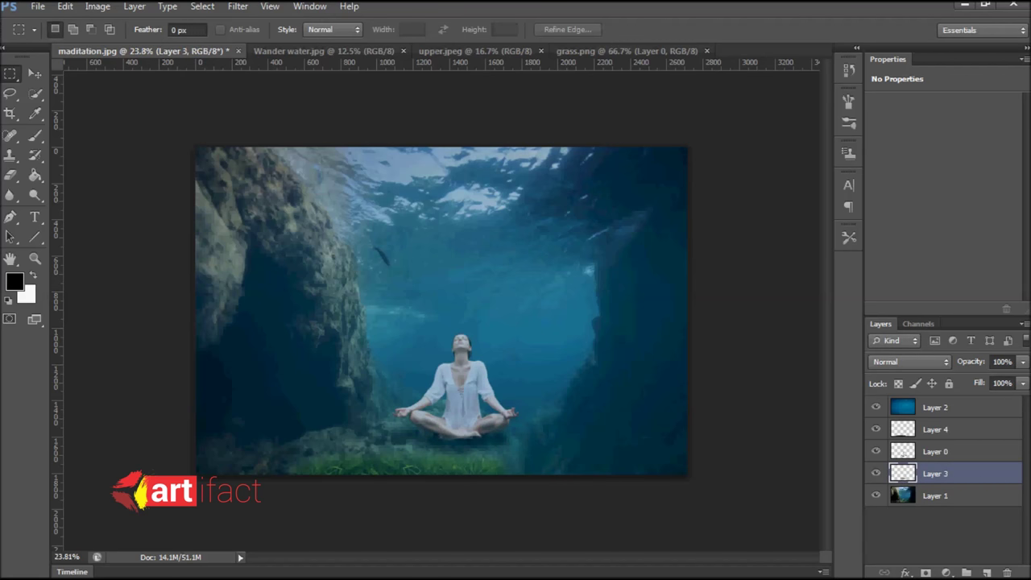
scroll(455, 387, "up", 5)
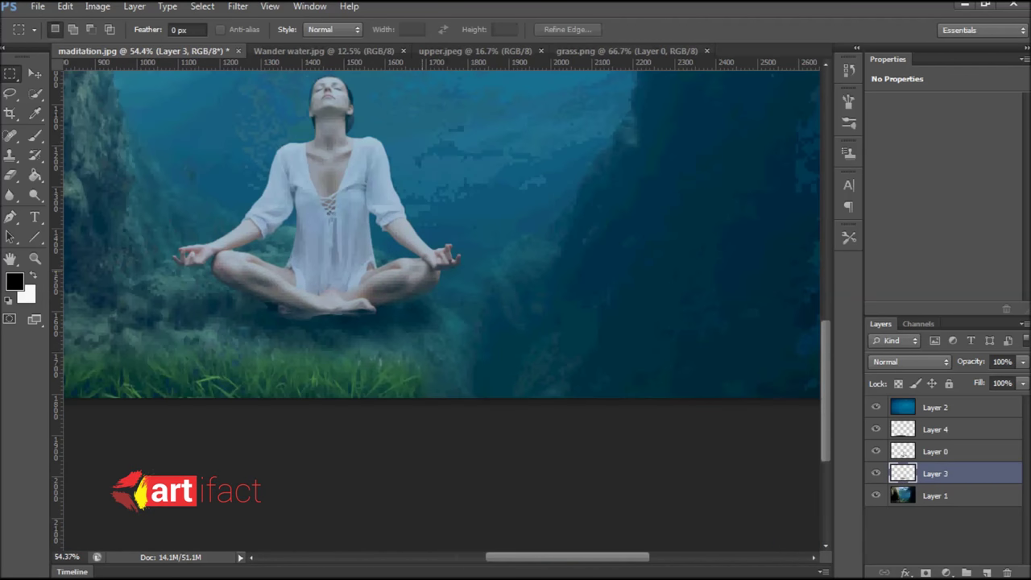
key("b")
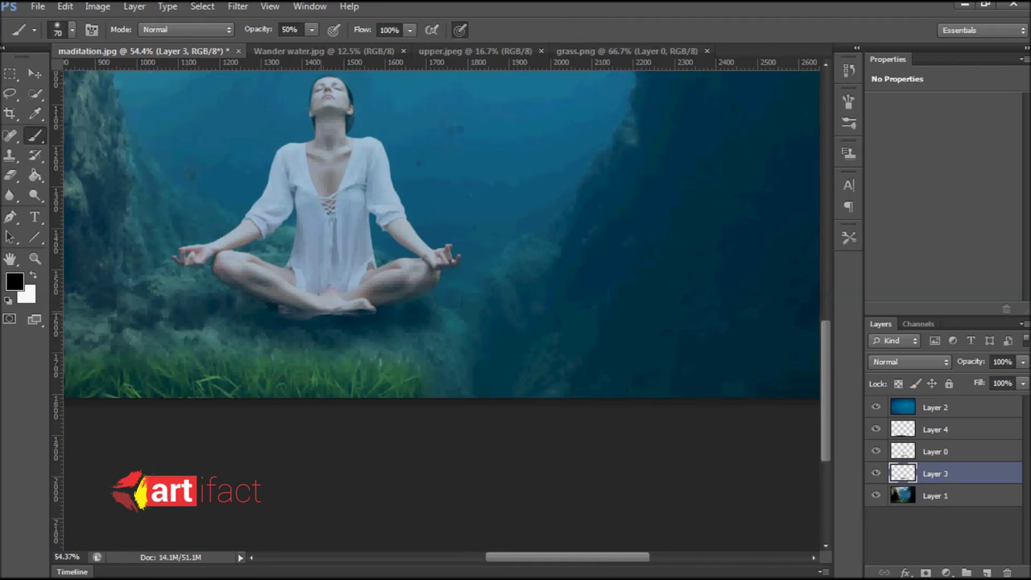
key("alt+]")
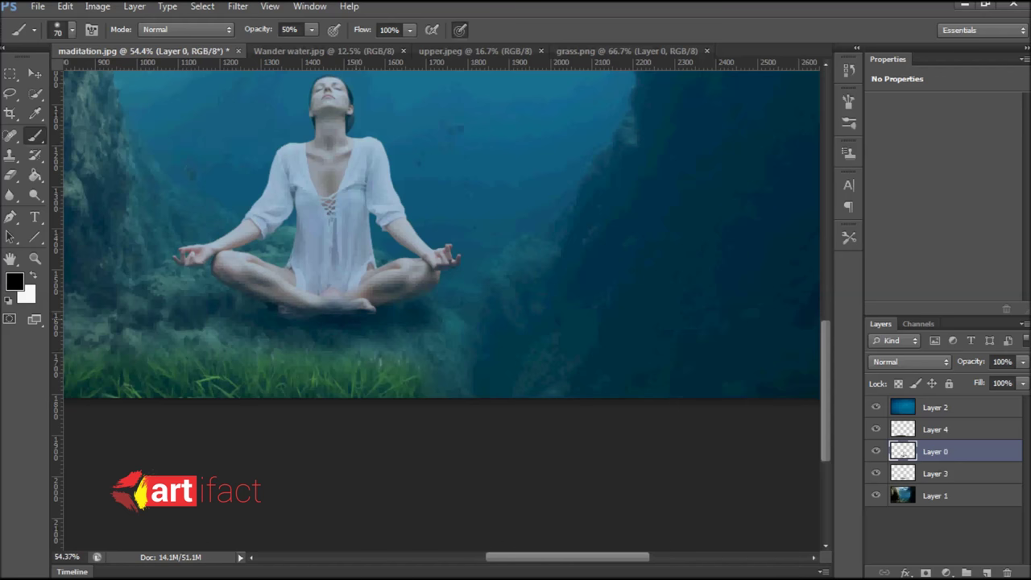
left_click_drag(284, 313, 359, 306)
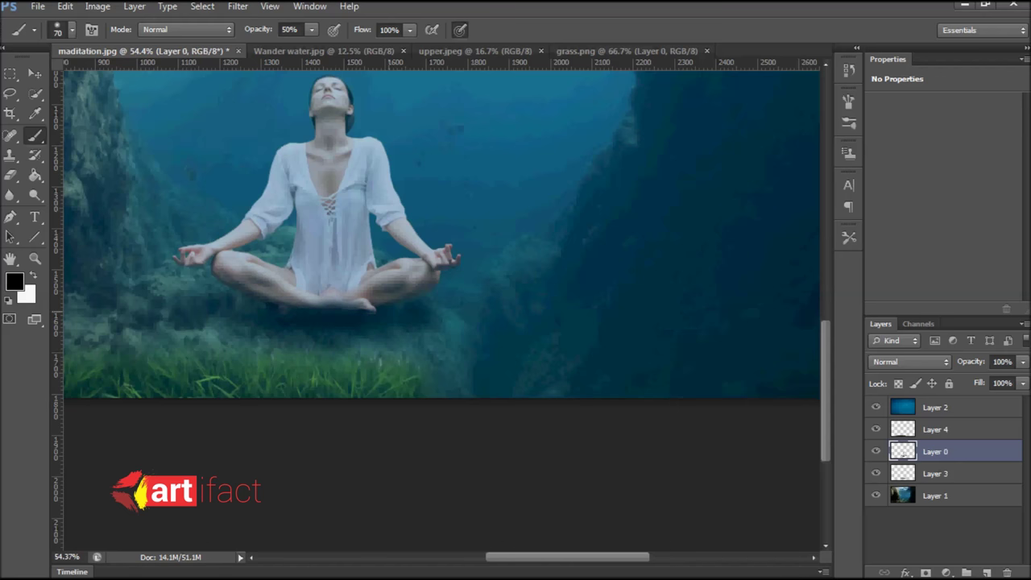
key("ctrl+0")
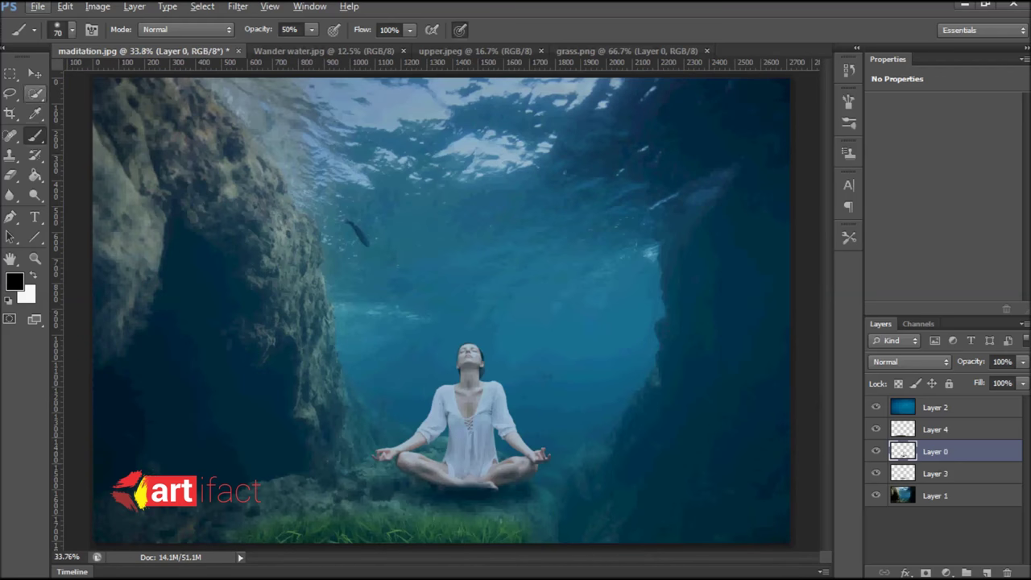
- Select the grass Layer 4 and move it down under the woman
left_click(35, 93)
left_click(35, 74)
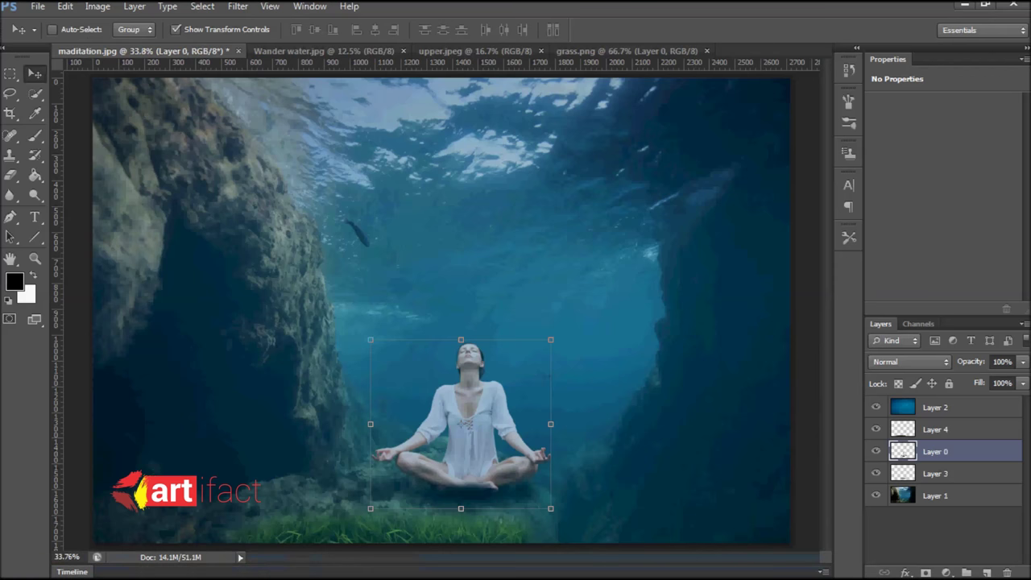
left_click(935, 429)
left_click_drag(419, 426, 489, 456)
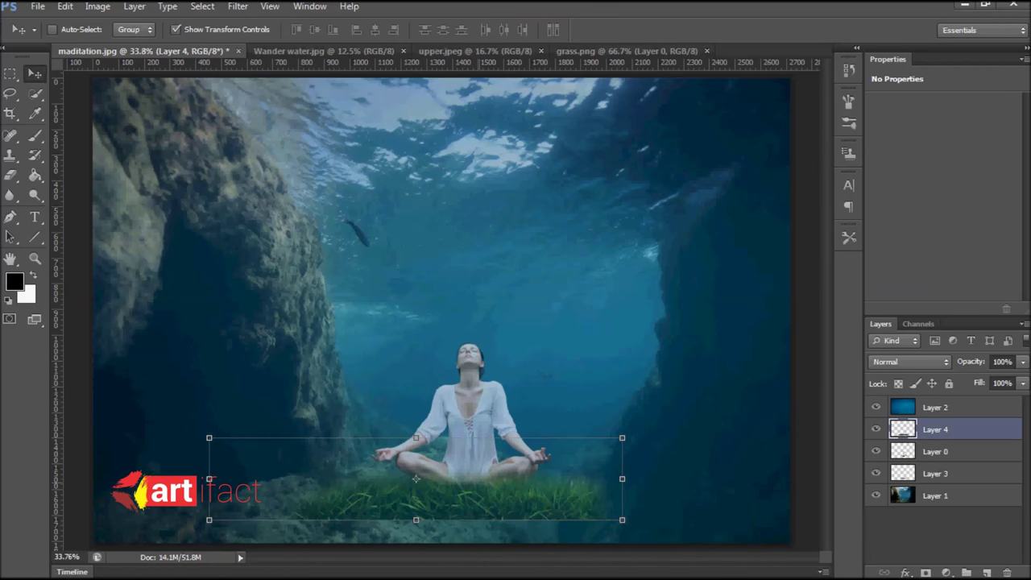
left_click_drag(416, 478, 418, 466)
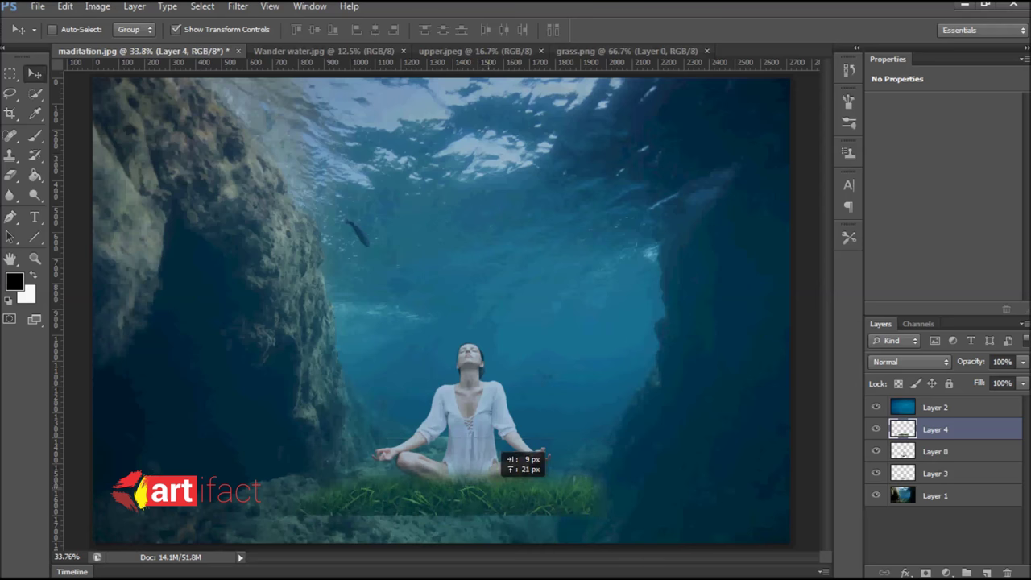
- Erase the grass's lower and right edges, then nudge it down a few pixels
left_click(11, 175)
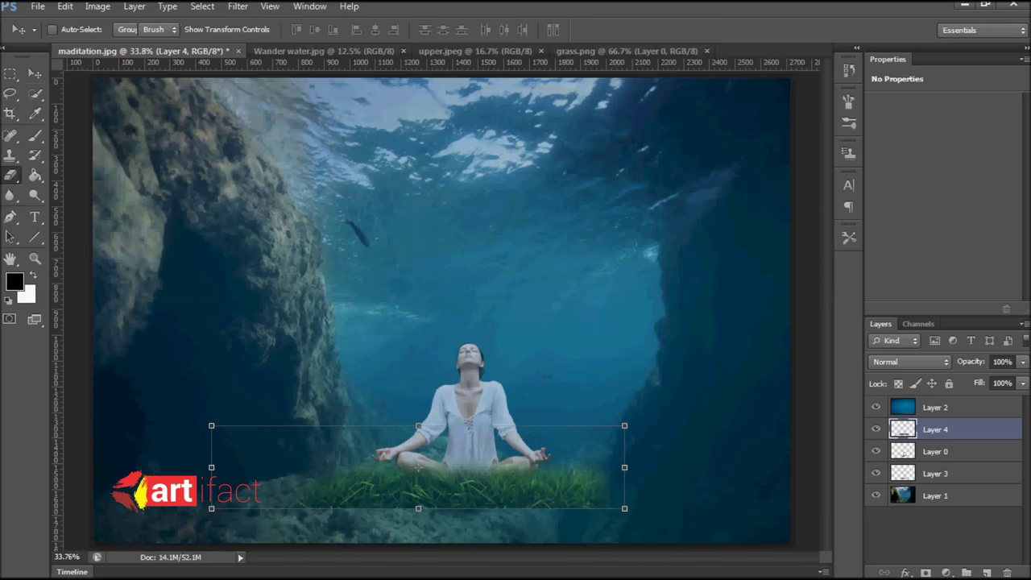
mouse_move(307, 500)
left_mouse_down()
mouse_move(584, 499)
mouse_move(471, 498)
left_mouse_up()
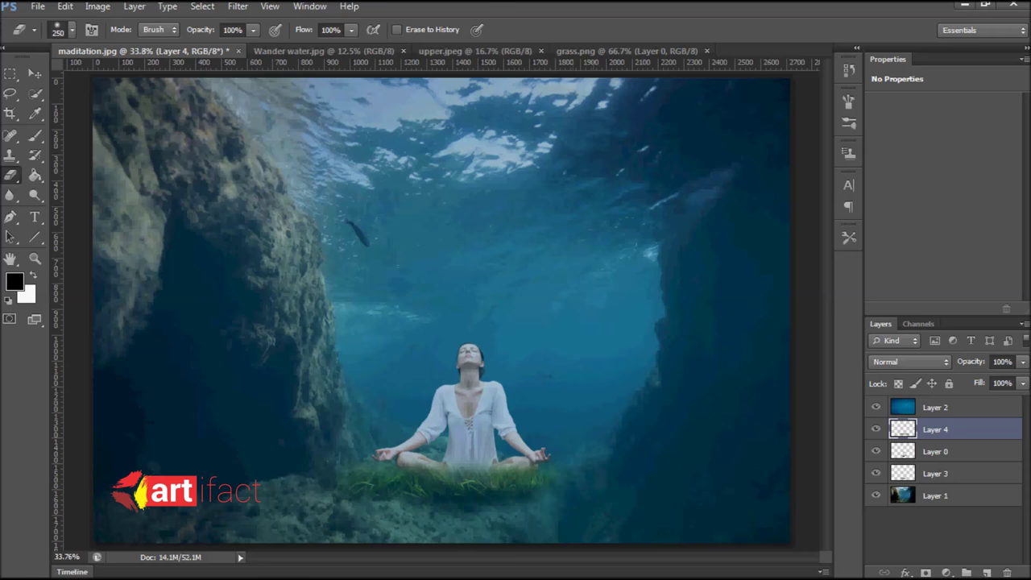
left_click(531, 483)
scroll(444, 310, "down", 3)
scroll(444, 310, "up", 1)
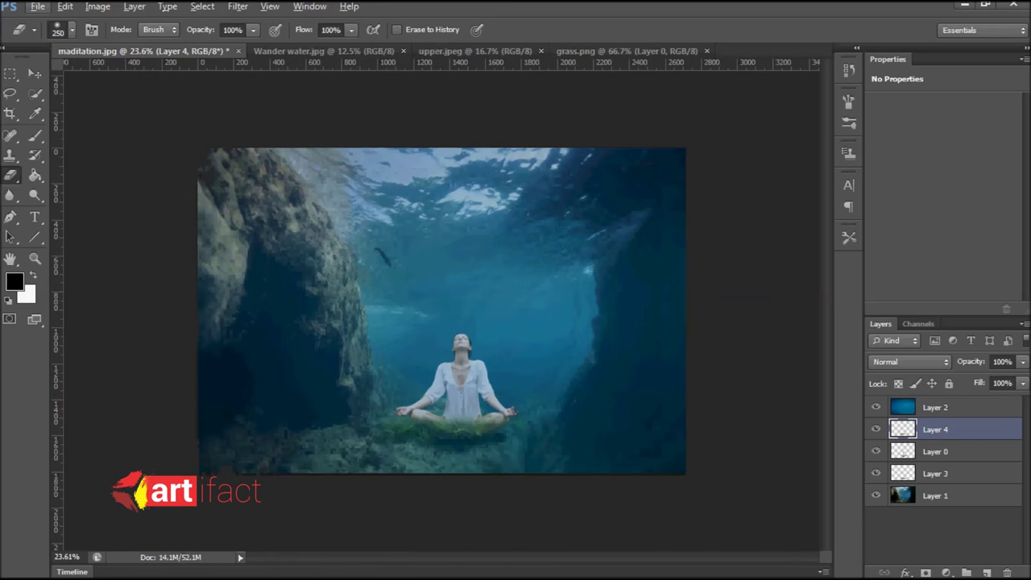
key("v")
key("shift+Down")
key("shift+Down")
key("shift+Down")
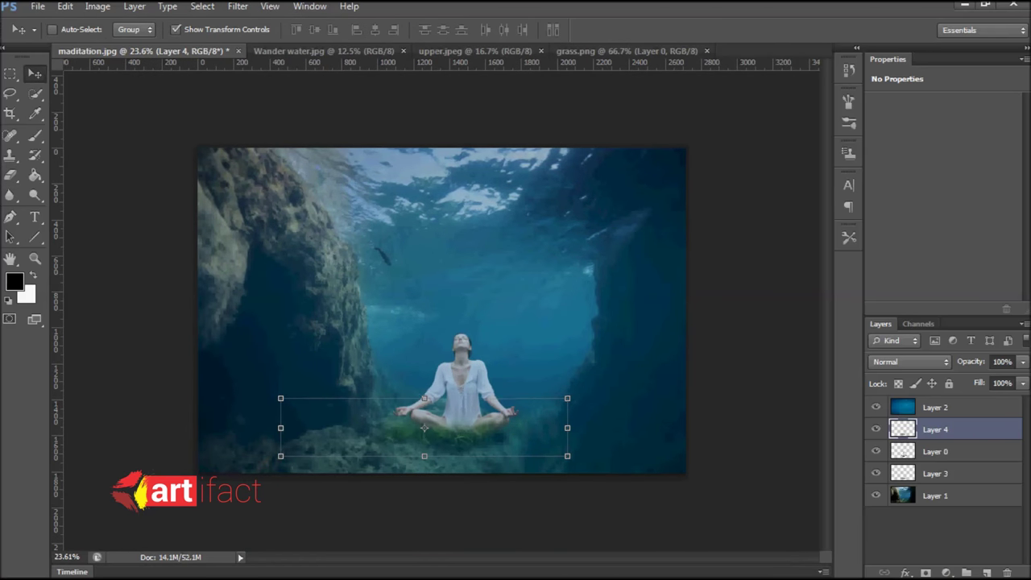
key("shift+Down")
key("shift+Down")
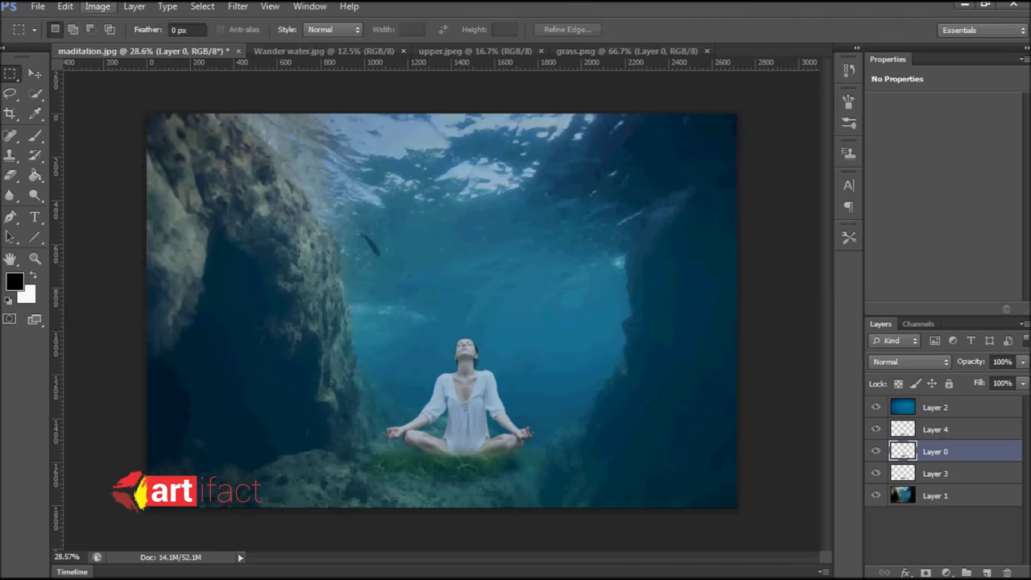
- Set the woman layer's Exposure to -0.70 and open the bubbles image
left_click(97, 5)
left_click(292, 87)
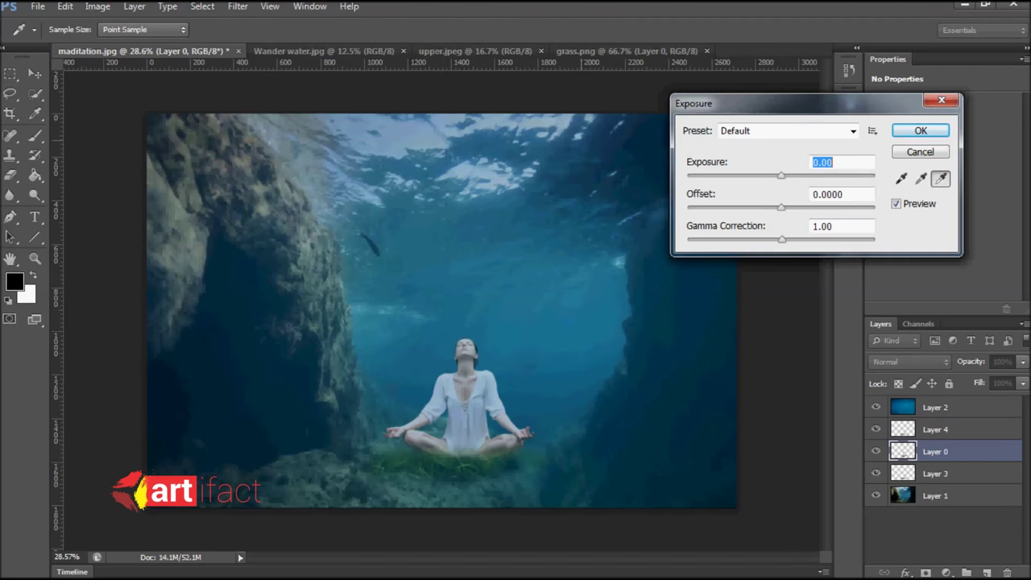
left_click_drag(781, 174, 762, 175)
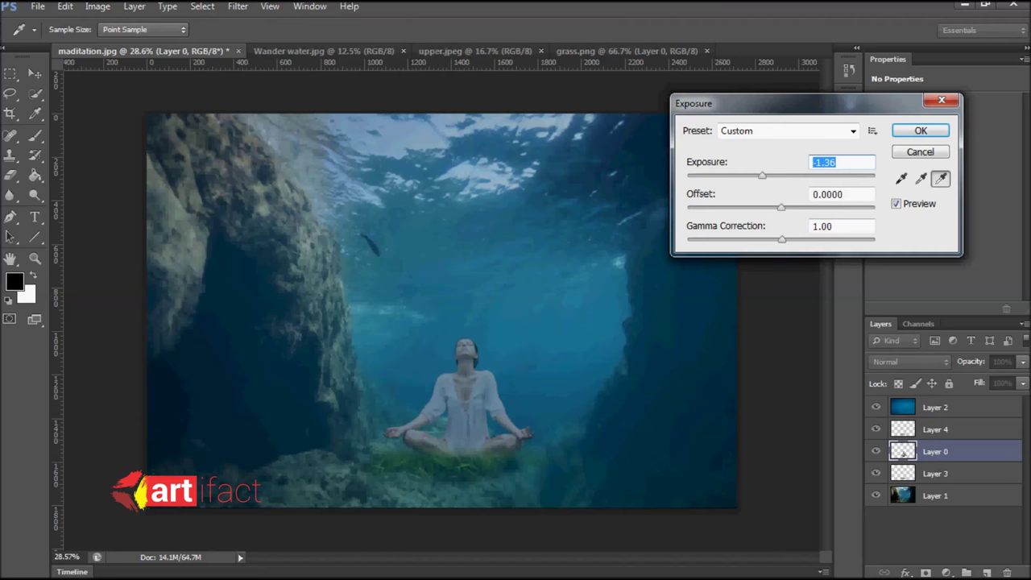
key("Up")
key("Up")
key("Up")
key("Up")
key("Up")
key("Up")
key("Up")
key("Up")
key("Up")
key("Up")
key("Up")
key("Up")
key("Up")
key("Up")
key("Up")
key("Up")
key("Up")
key("Up")
key("Up")
key("Up")
key("Up")
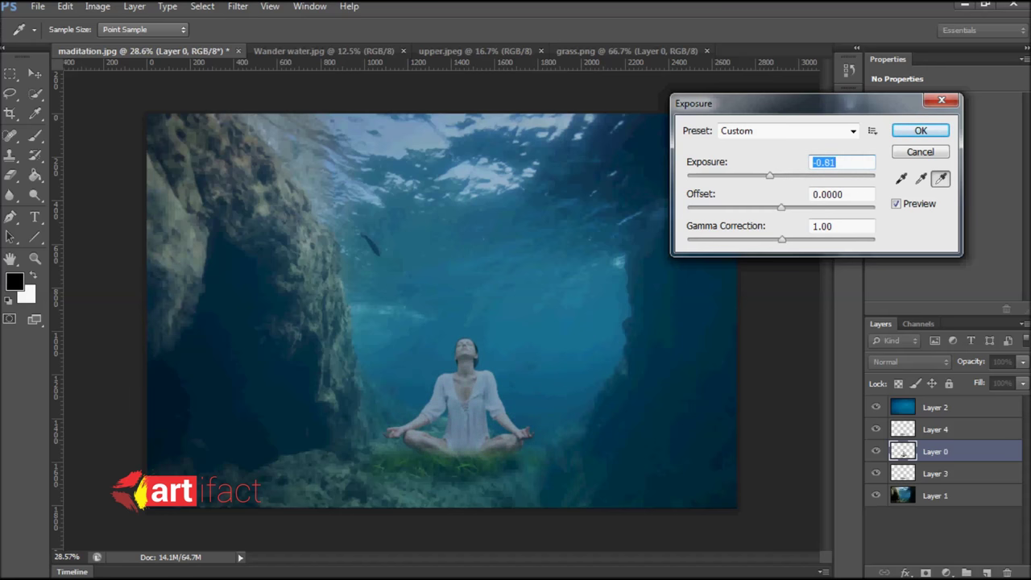
key("Up")
key("Up")
key("Up")
key("Up")
key("Up")
key("Up")
key("Return")
left_click(37, 39)
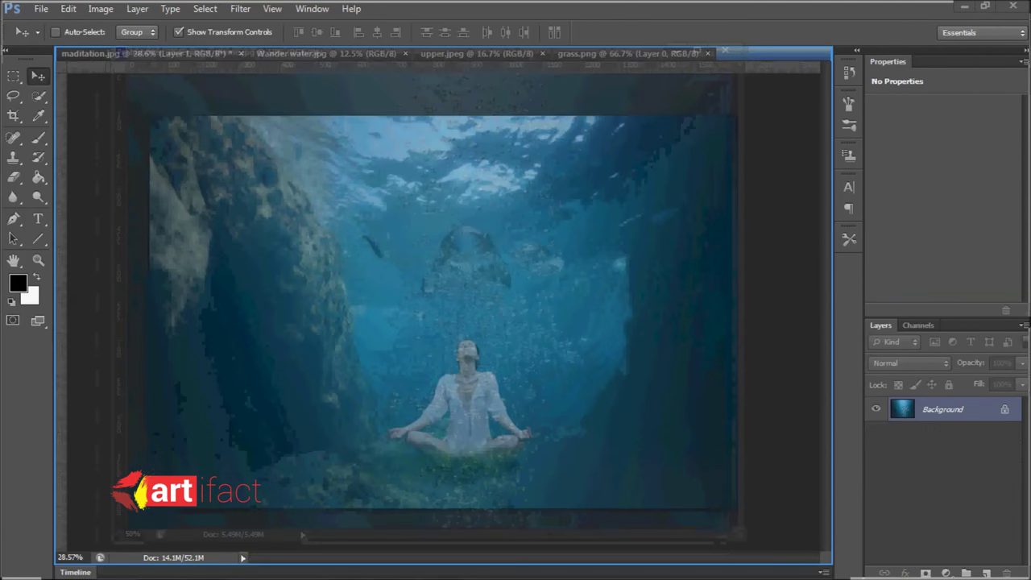
- Crop the bubbles image to a narrow vertical strip around the bubbles
key("c")
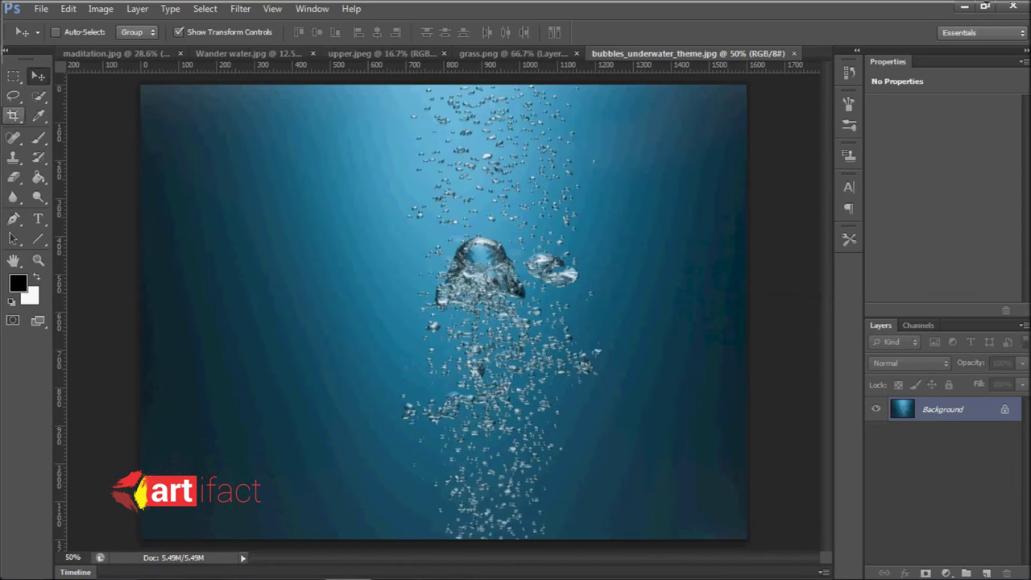
left_click_drag(142, 311, 258, 311)
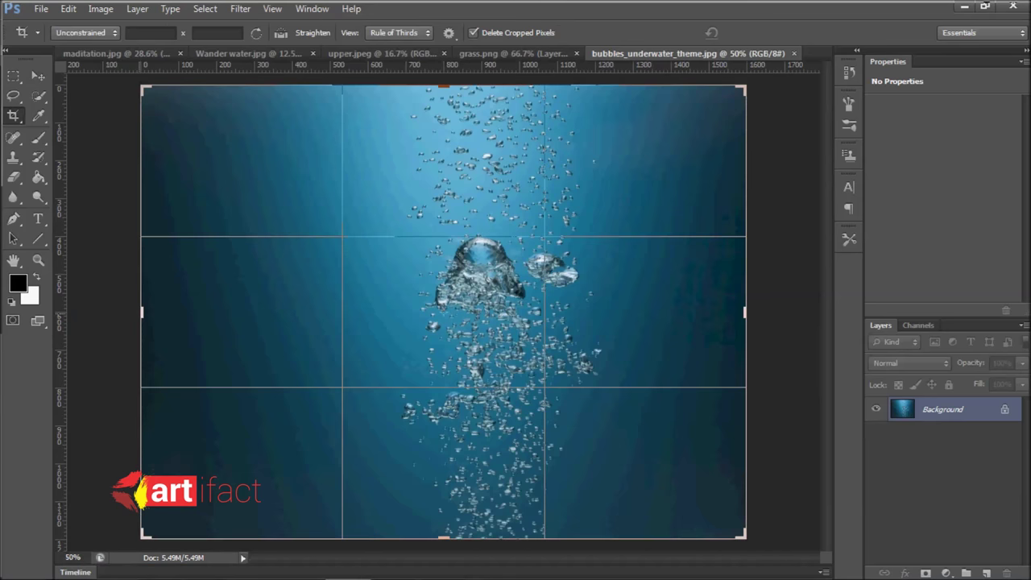
mouse_move(629, 312)
left_mouse_down()
mouse_move(554, 315)
mouse_move(566, 313)
left_mouse_up()
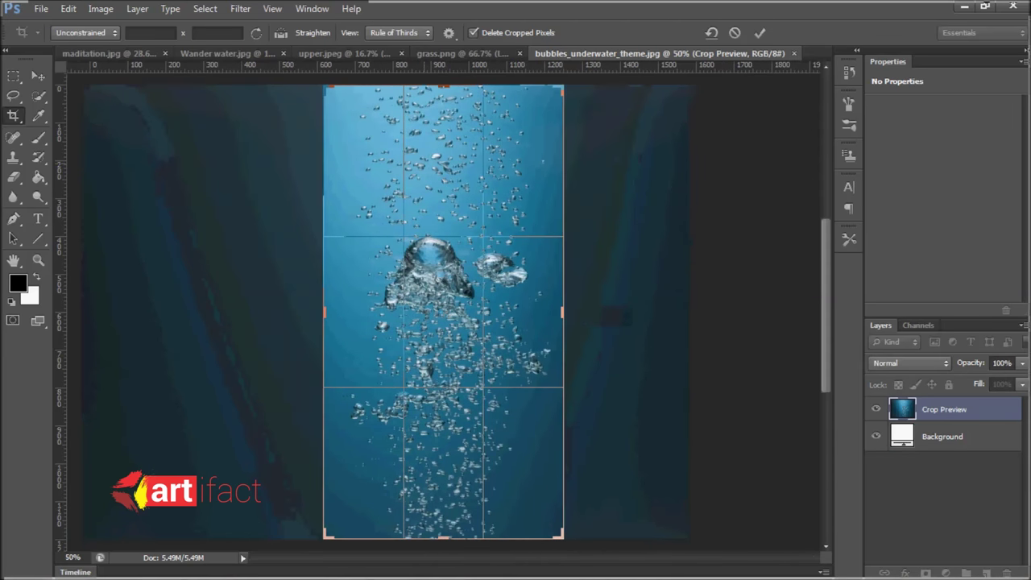
key("Return")
key("v")
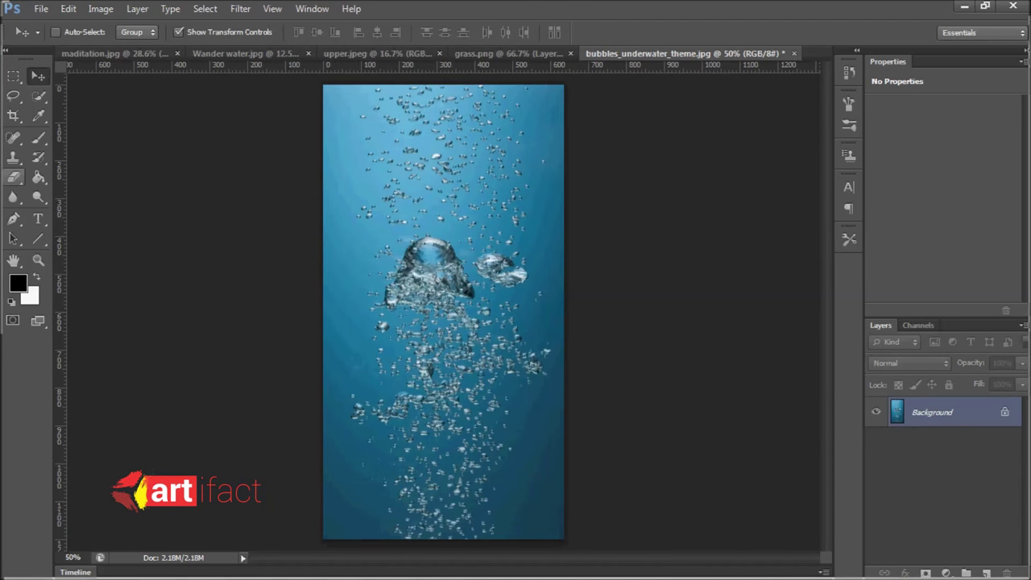
- Erase along the image's left edge with a 90 px Eraser
left_click(13, 177)
key("bracketleft")
key("bracketleft")
key("bracketleft")
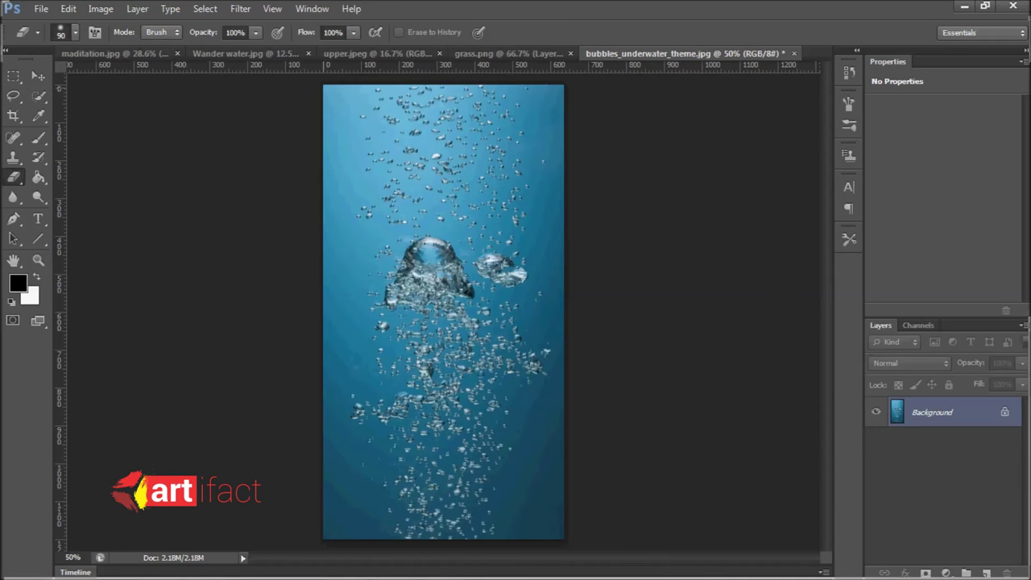
left_click_drag(327, 85, 326, 208)
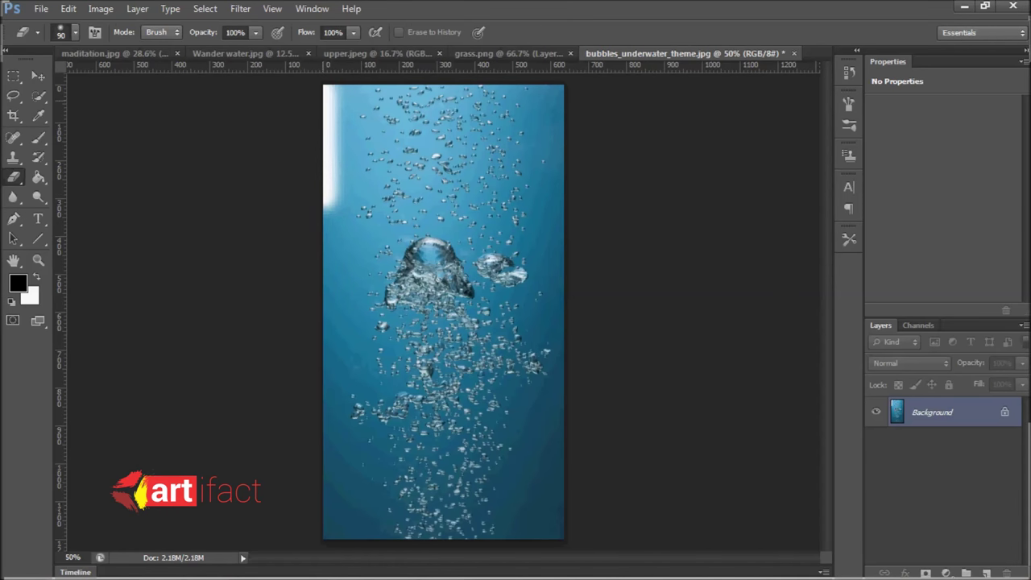
- Undo the white strip, convert Background to Layer 0, and erase the top-left edge
key("ctrl+z")
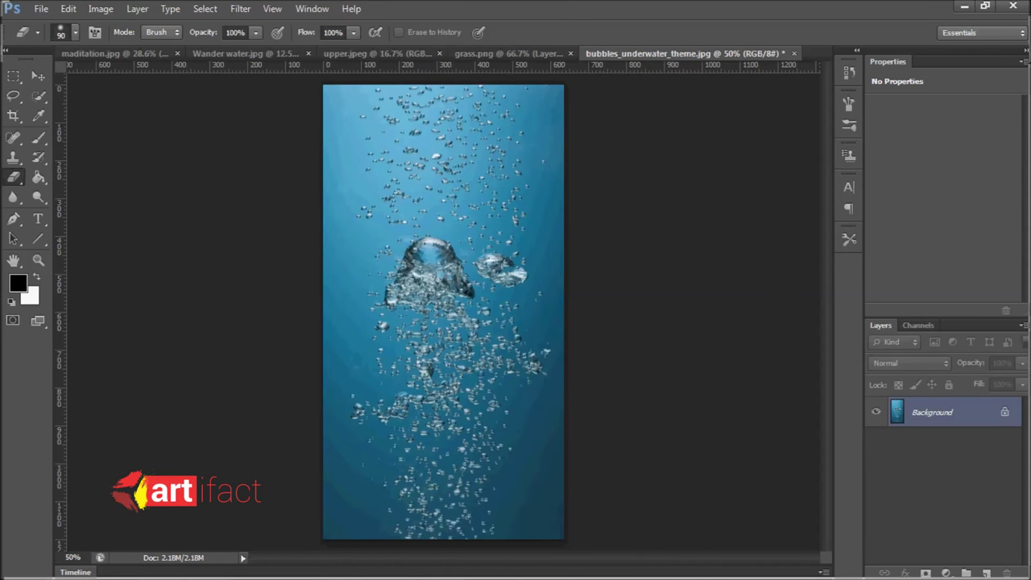
double_click(932, 411)
key("Return")
mouse_move(327, 85)
left_mouse_down()
mouse_move(326, 536)
mouse_move(555, 524)
mouse_move(556, 267)
mouse_move(326, 87)
left_mouse_up()
key("v")
- Select the bright blue water with Color Range and delete it
left_click(205, 8)
left_click(230, 139)
left_click(362, 209)
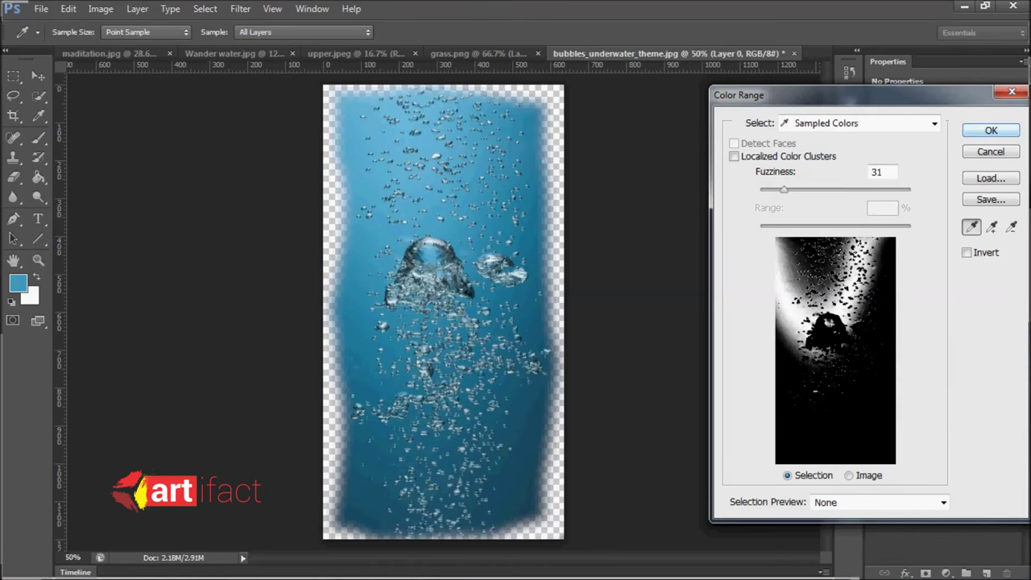
left_click(991, 130)
key("Delete")
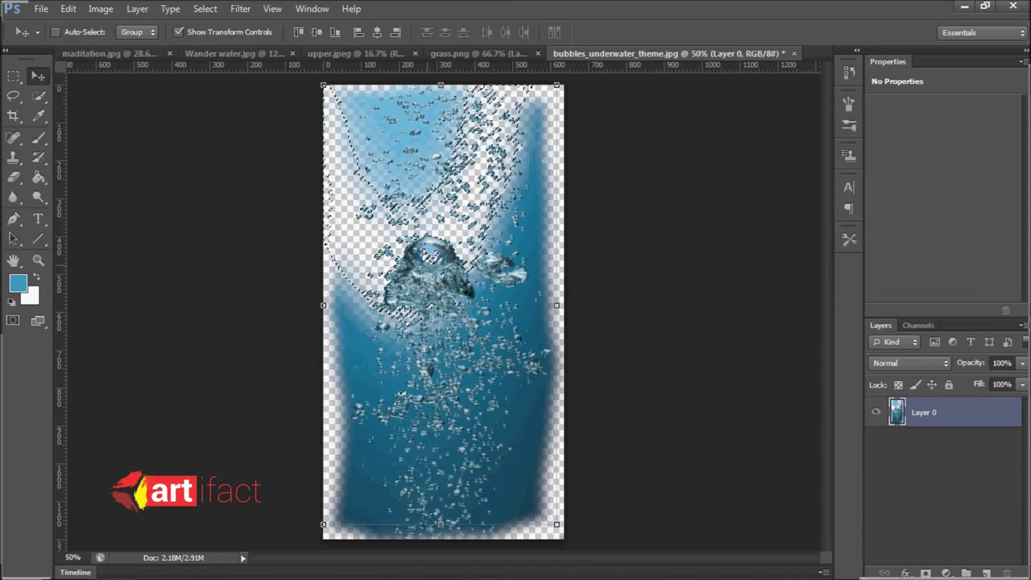
- Run Color Range again to delete the remaining blue water
left_click(205, 8)
left_click(229, 139)
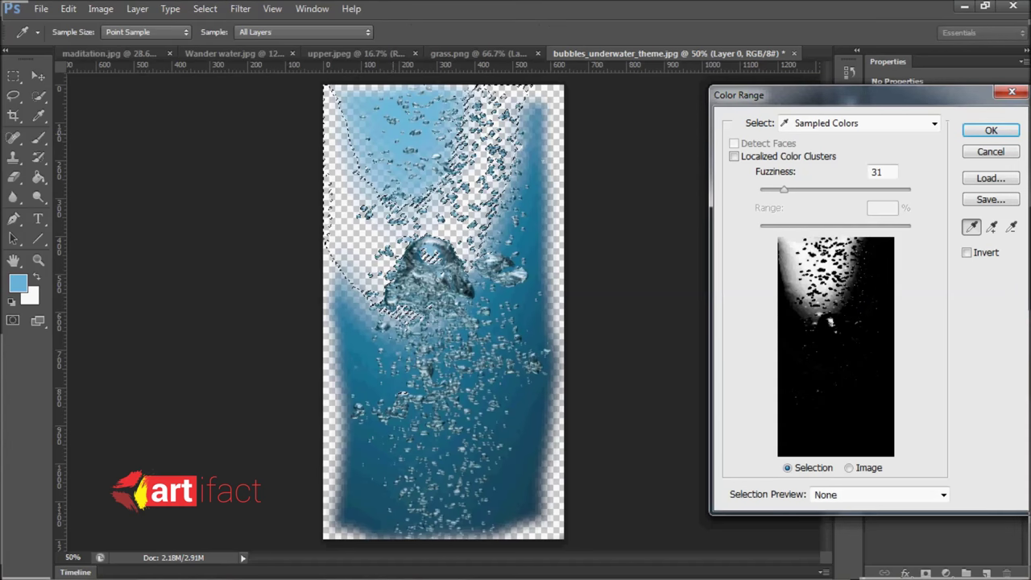
key("Return")
key("v")
key("Return")
left_click_drag(549, 194, 165, 40)
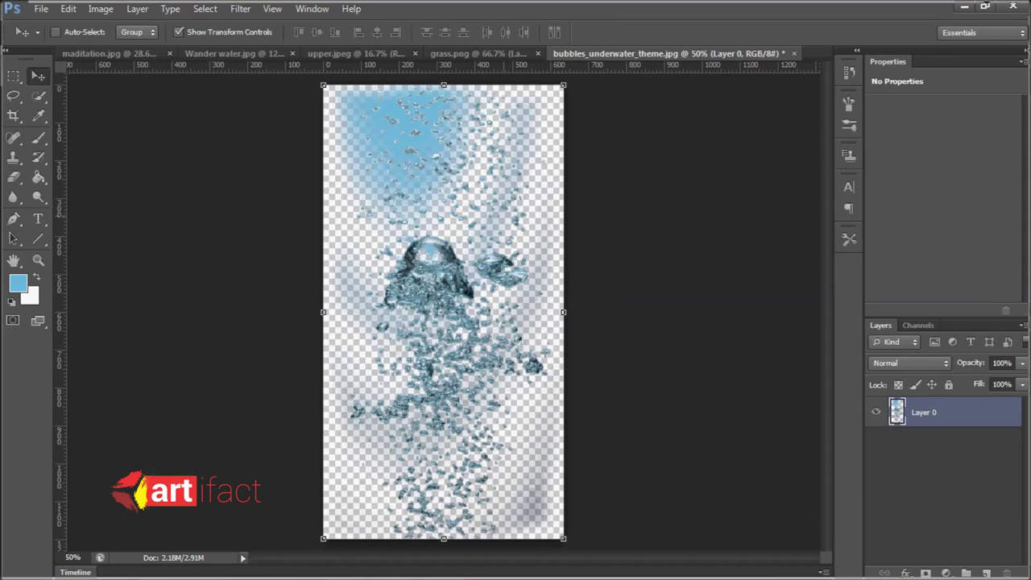
- Drop the bubbles into maditation.jpg above her head and delete the invisible Layer 5
left_click_drag(165, 40, 411, 266)
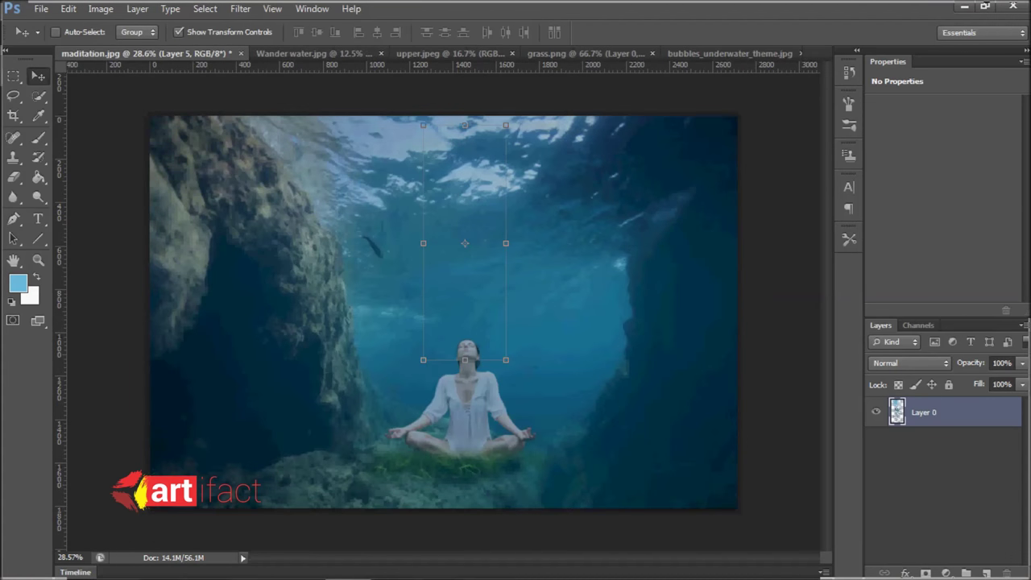
left_click_drag(407, 185, 470, 167)
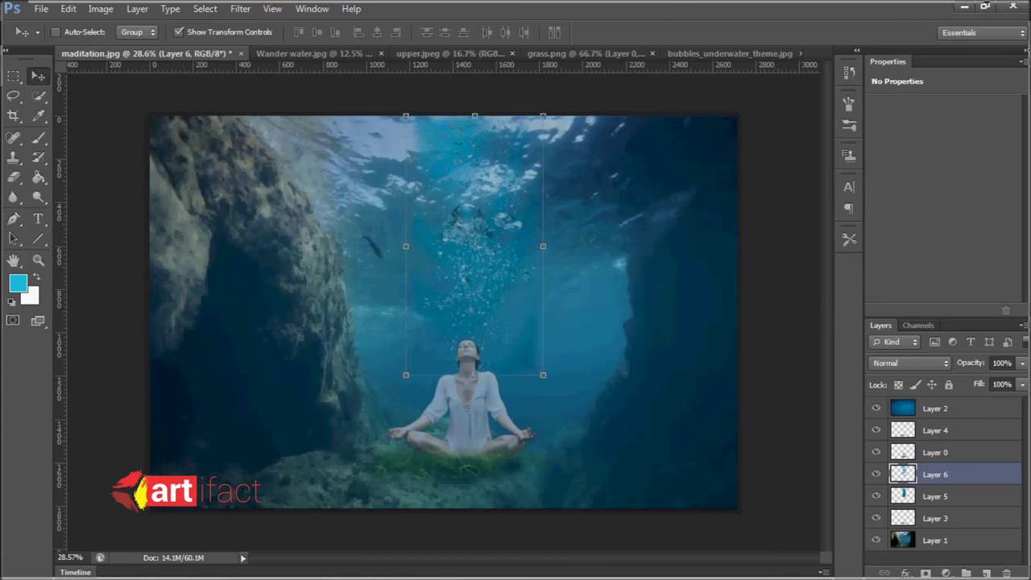
key("alt+bracketleft")
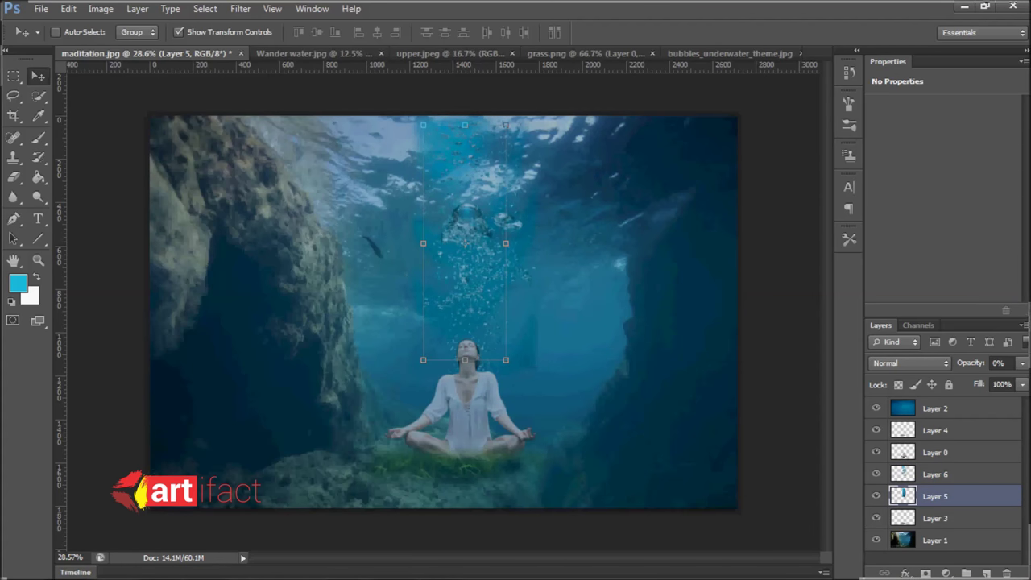
key("Delete")
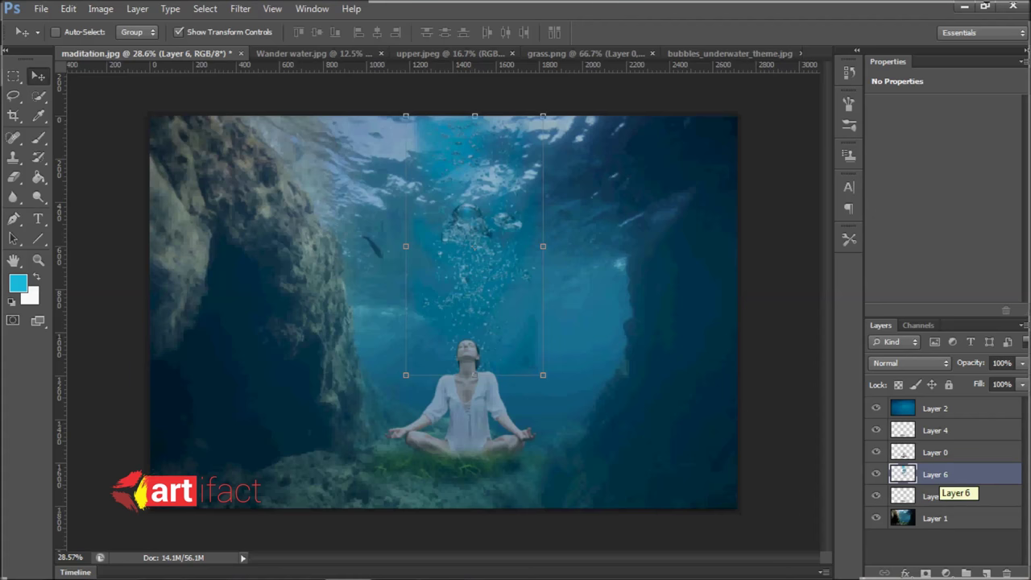
- Narrow the bubble column to about 60.5% width and re-centre it
mouse_move(405, 246)
left_mouse_down()
mouse_move(454, 245)
mouse_move(441, 245)
left_mouse_up()
mouse_move(543, 246)
left_mouse_down()
mouse_move(511, 246)
mouse_move(503, 226)
left_mouse_up()
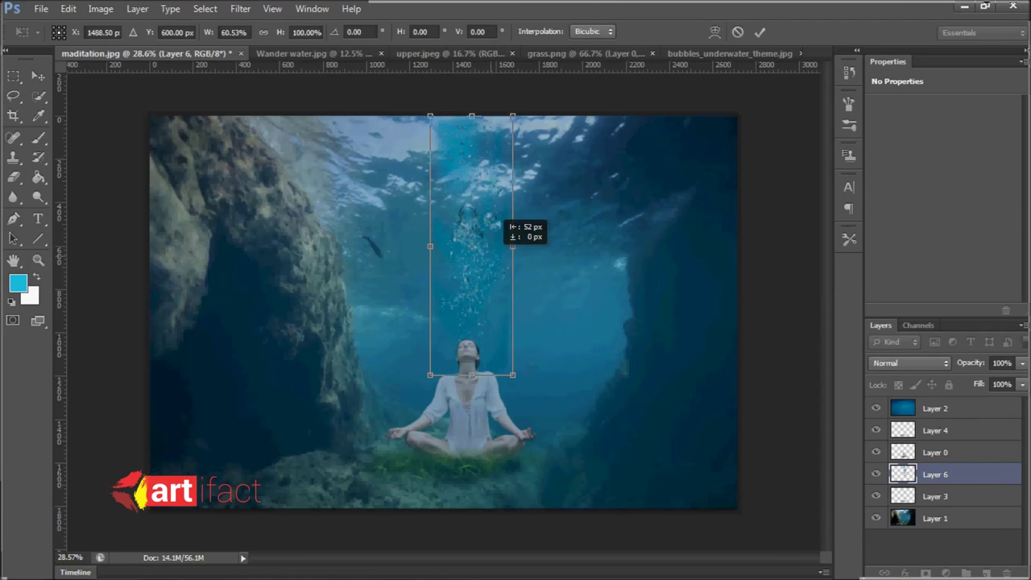
key("e")
key("Return")
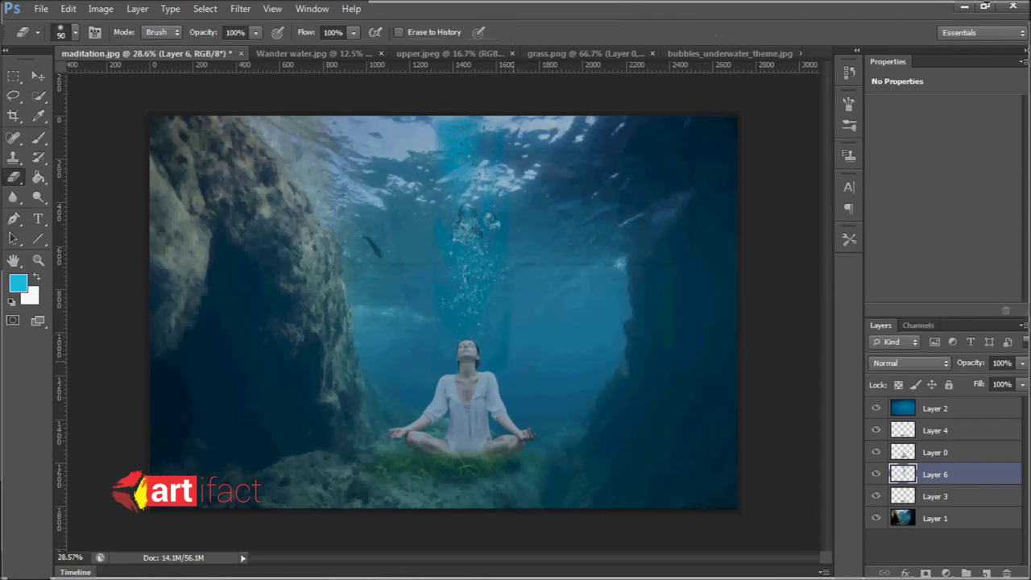
- Erase the hard light edges above and beside the bubbles with a 125 px eraser
key("bracketright")
key("bracketright")
left_click_drag(447, 125, 447, 153)
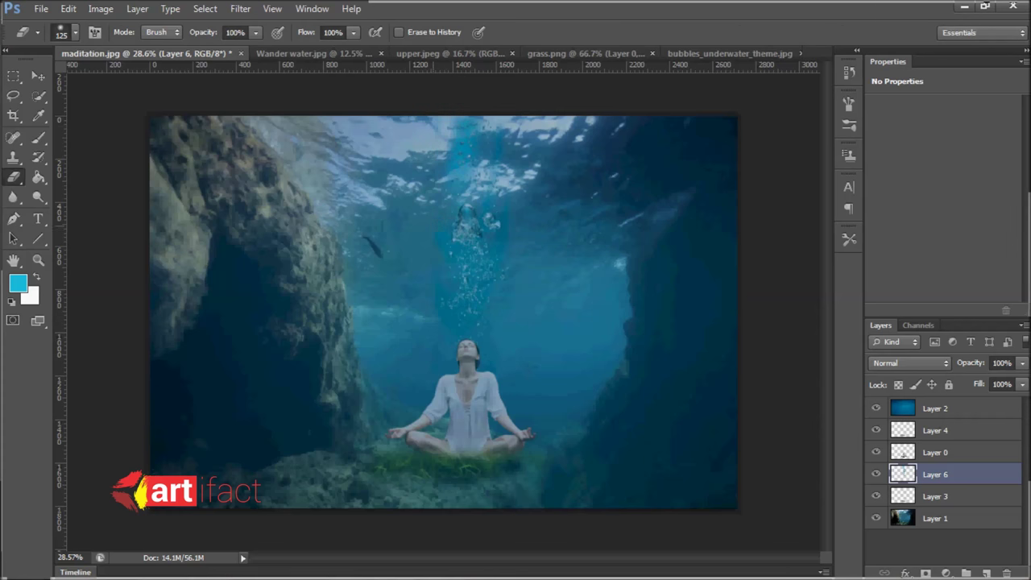
left_click_drag(495, 161, 494, 189)
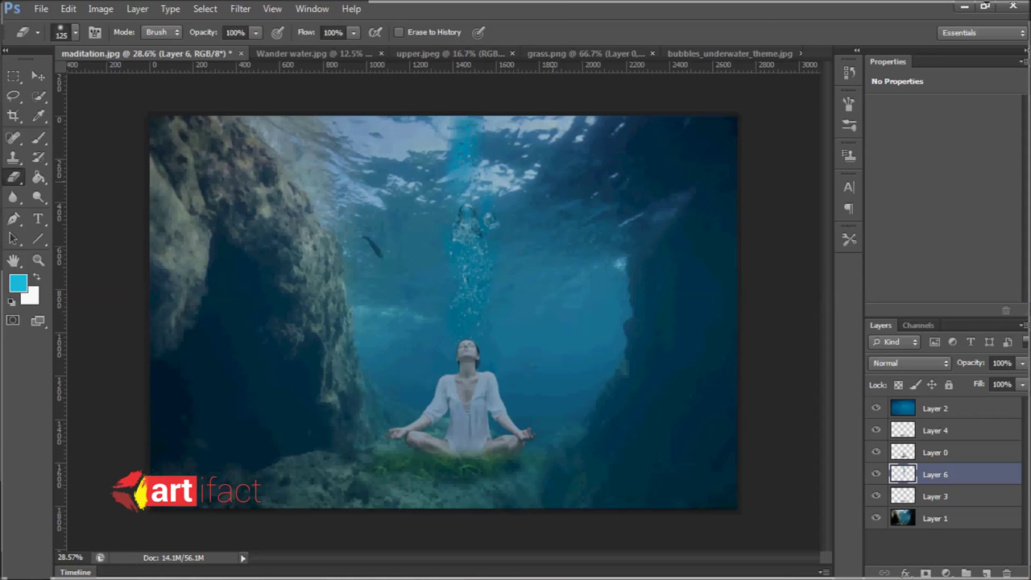
- Lightly erase beside the bubbles at 24% eraser opacity, then enlarge to 700 with airbrush on
key("bracketright")
key("bracketright")
key("bracketright")
left_click(256, 33)
left_click_drag(255, 50, 196, 50)
key("Return")
left_click(460, 173)
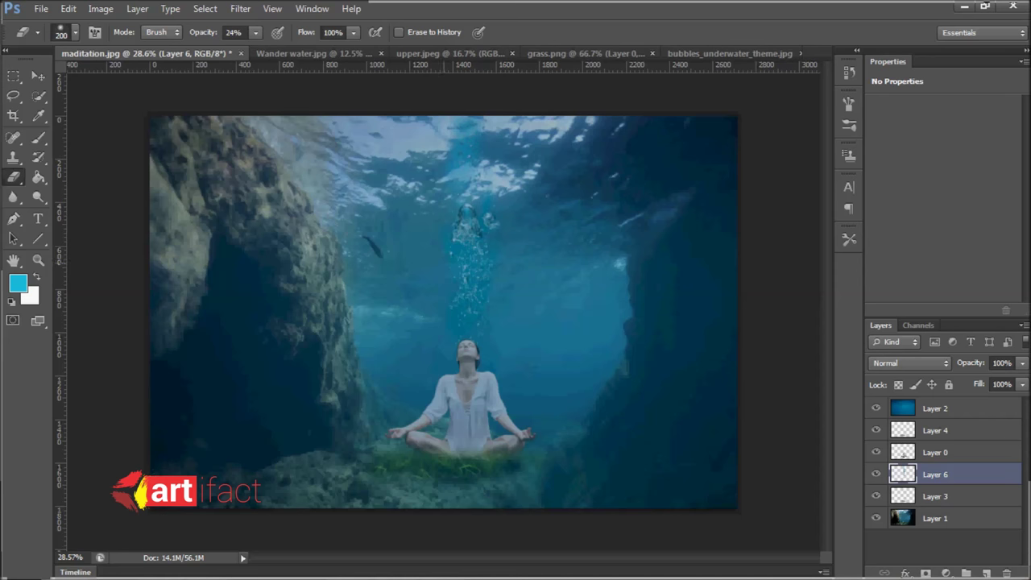
key("bracketright")
key("bracketright")
key("bracketright")
left_click(478, 32)
key("v")
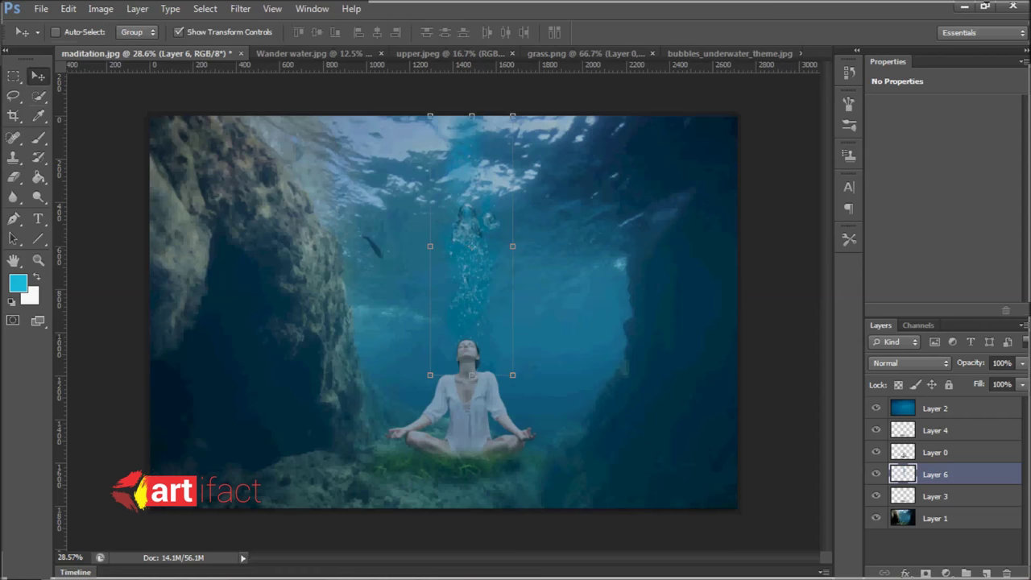
- Free Transform the bubble column, narrowing it from the left side
key("ctrl+t")
left_click_drag(431, 246, 472, 255)
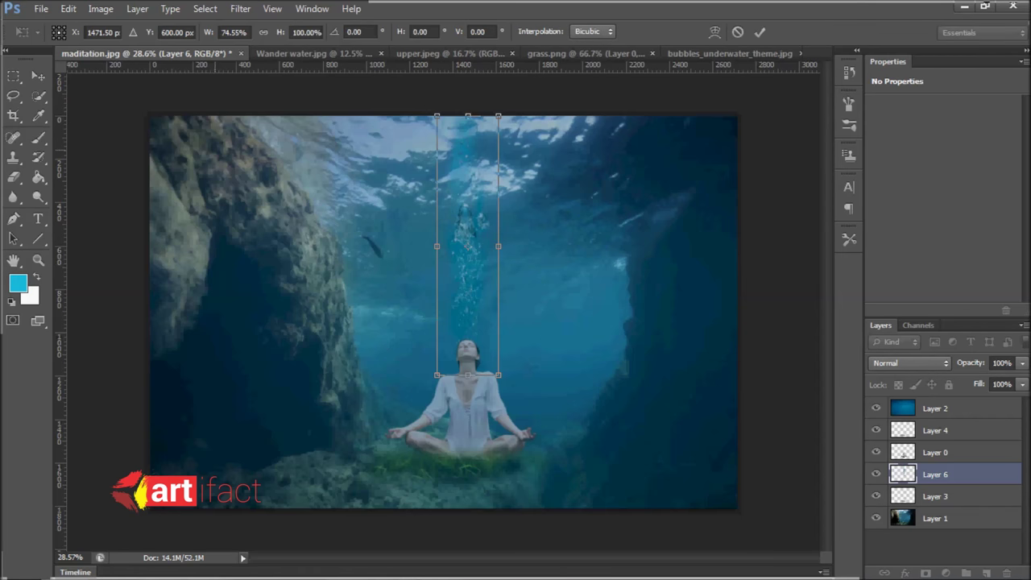
key("v")
key("Return")
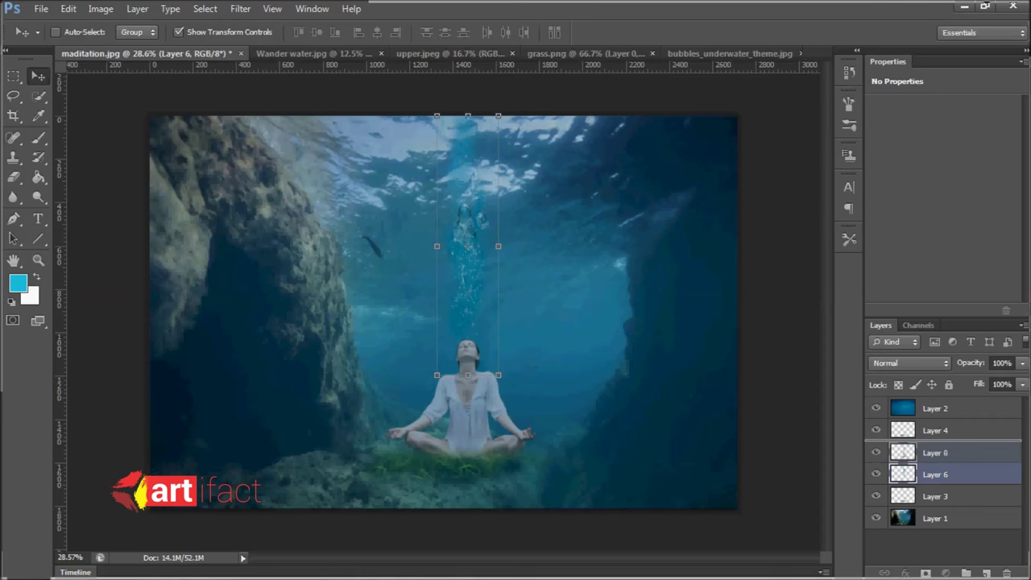
- Move Layer 6 above Layer 0 and shorten the bubbles to end just above her head
left_click_drag(903, 451, 903, 453)
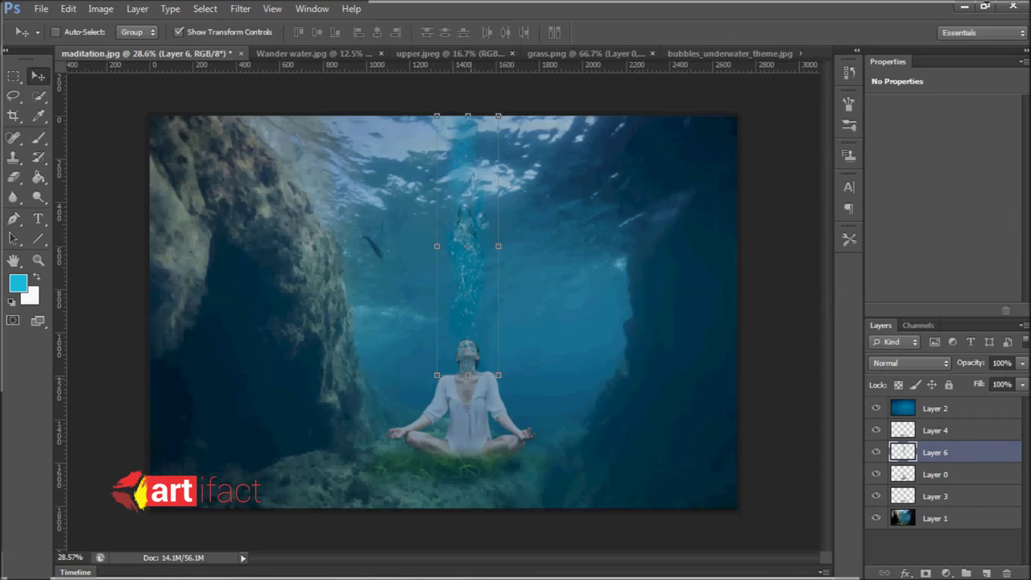
left_click_drag(468, 374, 468, 352)
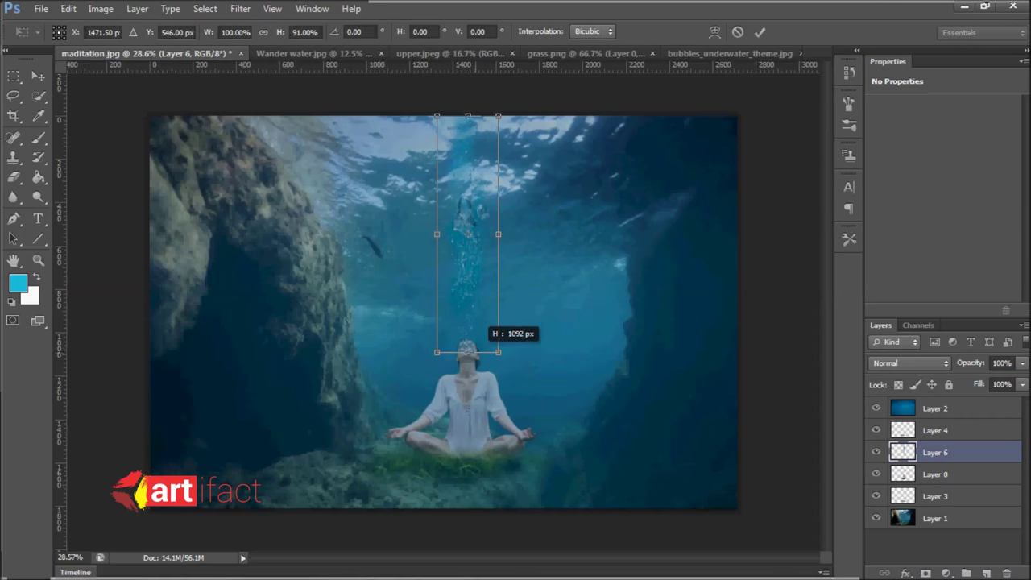
key("m")
key("Return")
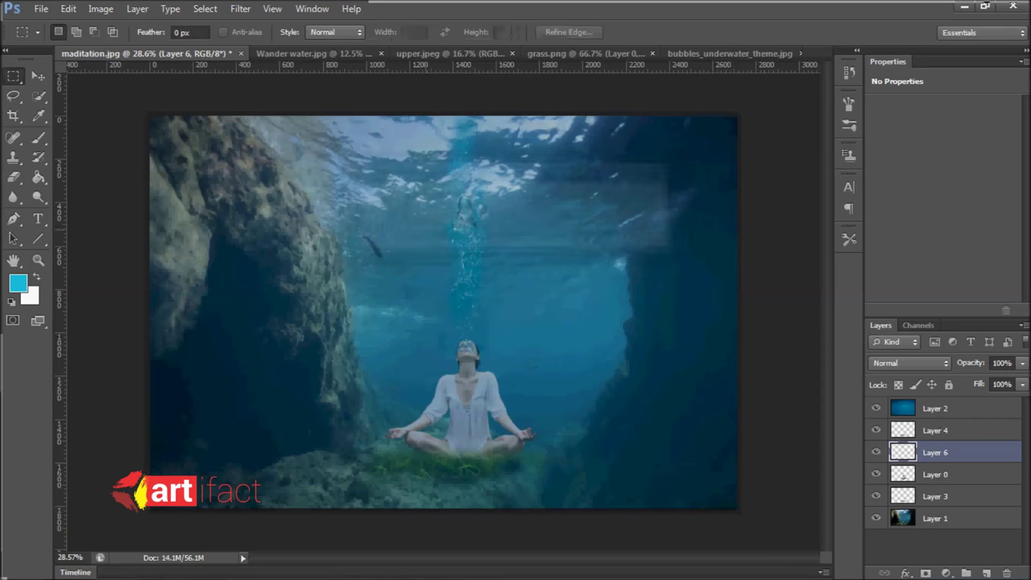
key("v")
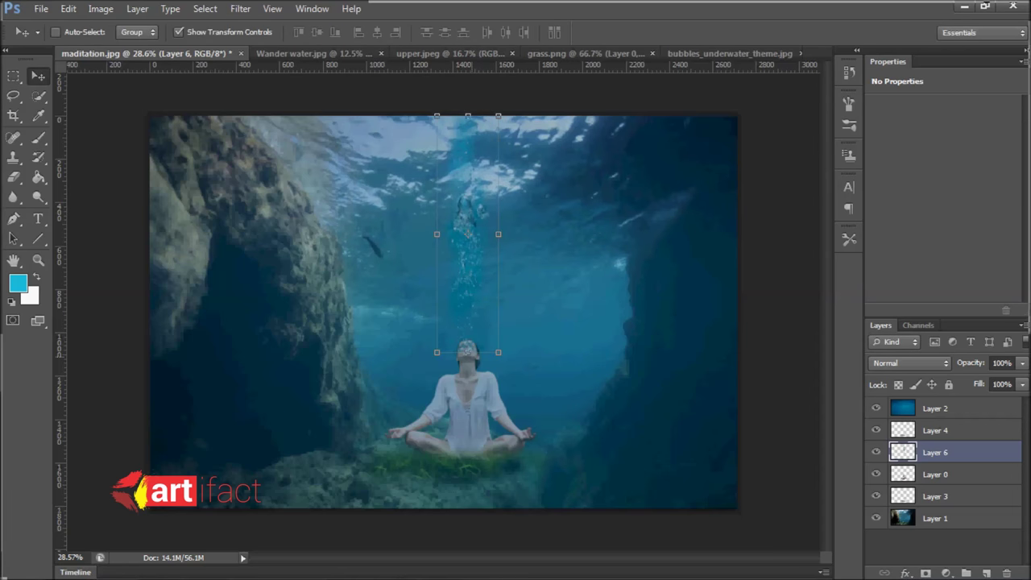
left_click_drag(467, 352, 468, 342)
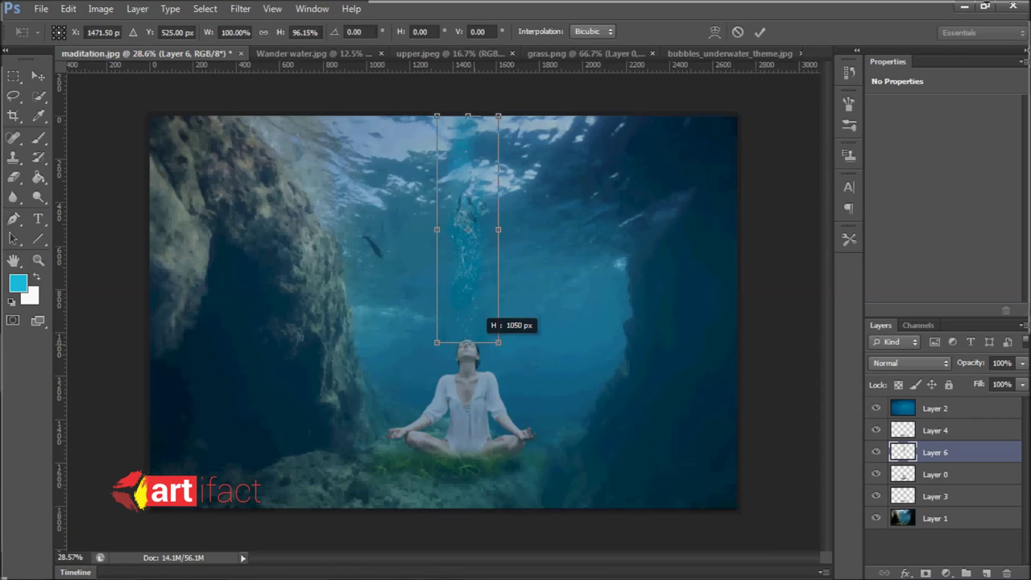
key("m")
key("Return")
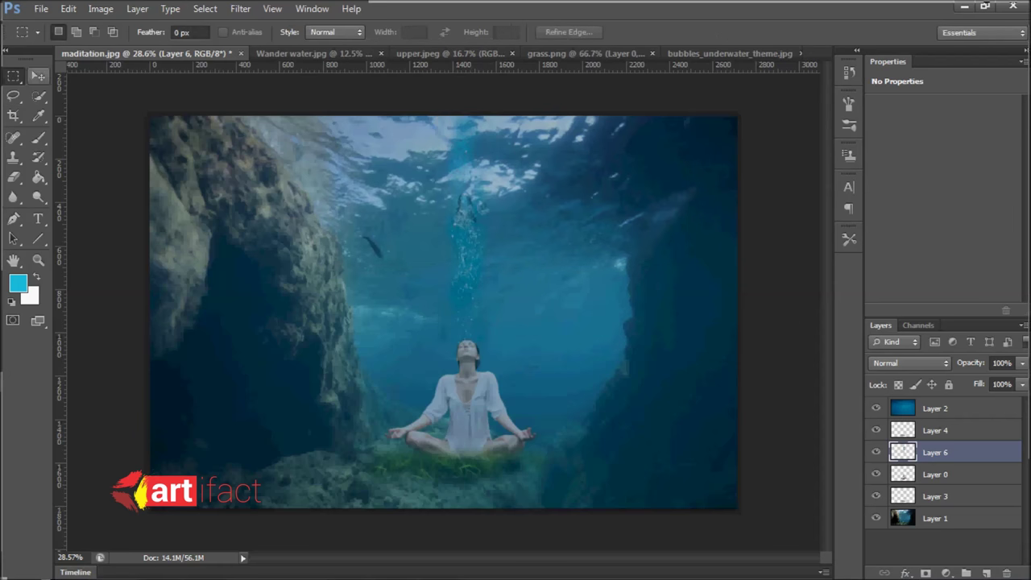
- Bring up the Image > Adjustments menu
key("v")
key("m")
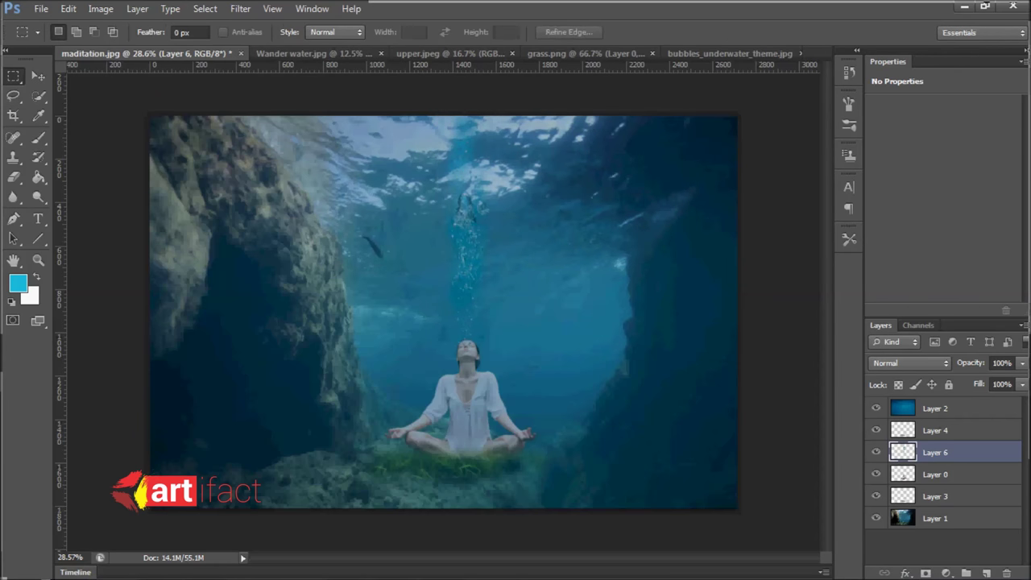
left_click(37, 75)
left_click(101, 9)
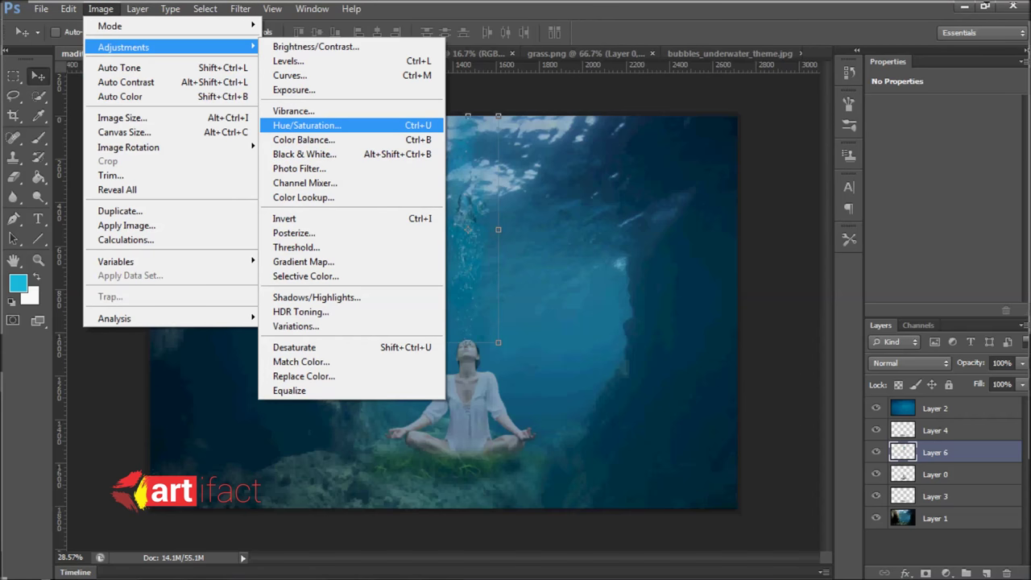
- Cancel the Black & White adjustment and toggle between the Marquee and Move tools
left_click(304, 154)
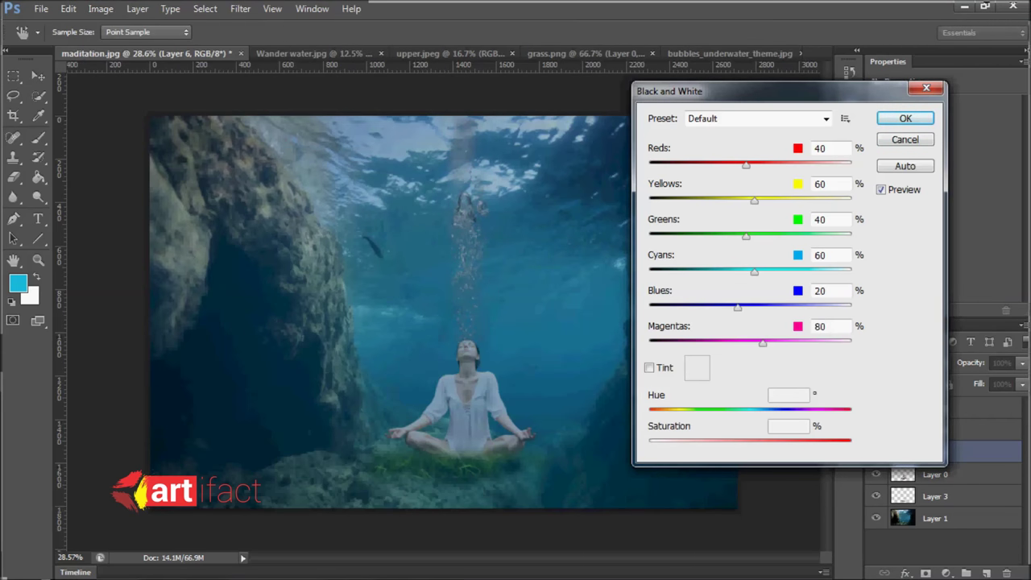
key("Return")
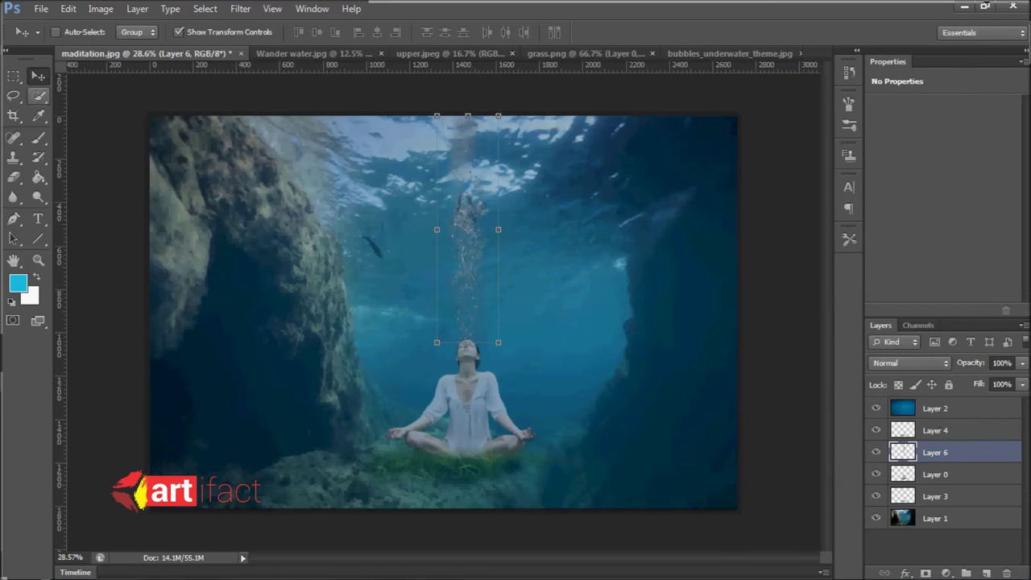
left_click(13, 76)
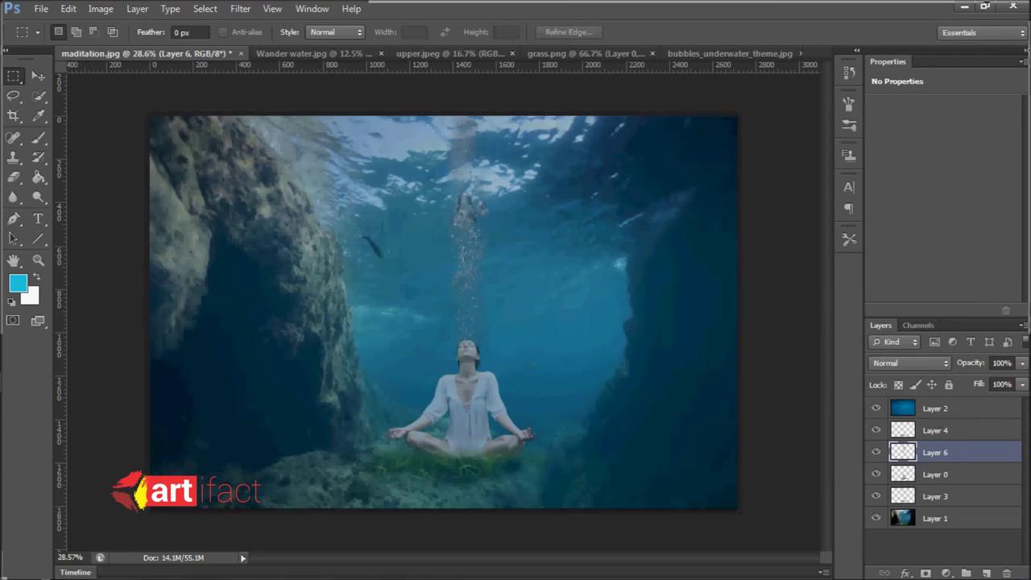
left_click(38, 76)
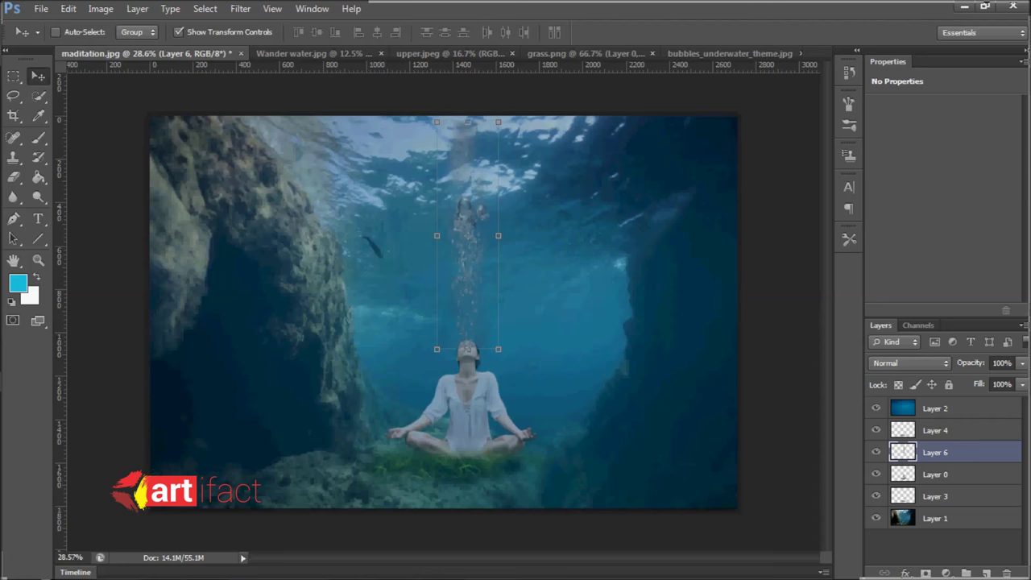
left_click(14, 75)
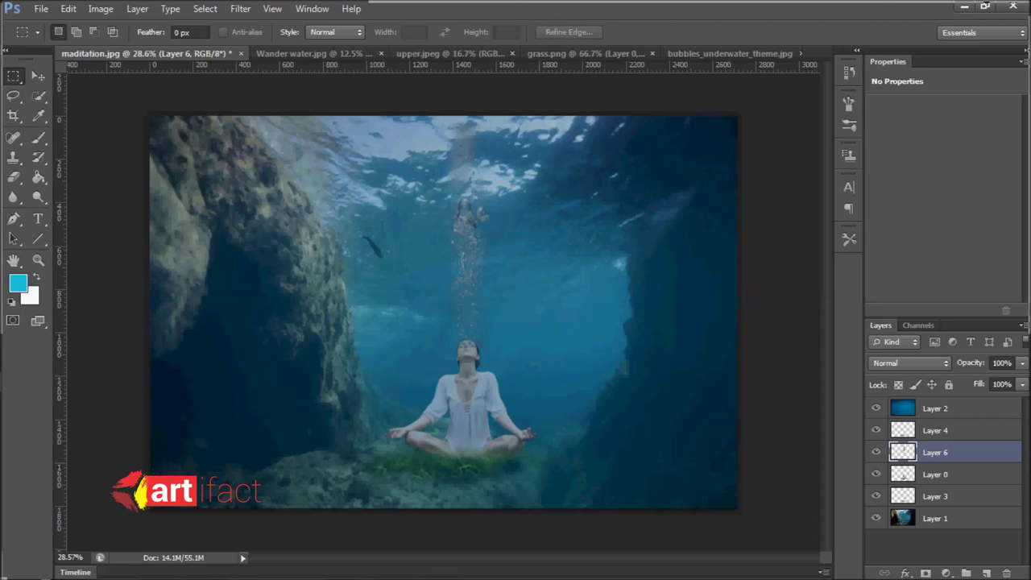
key("e")
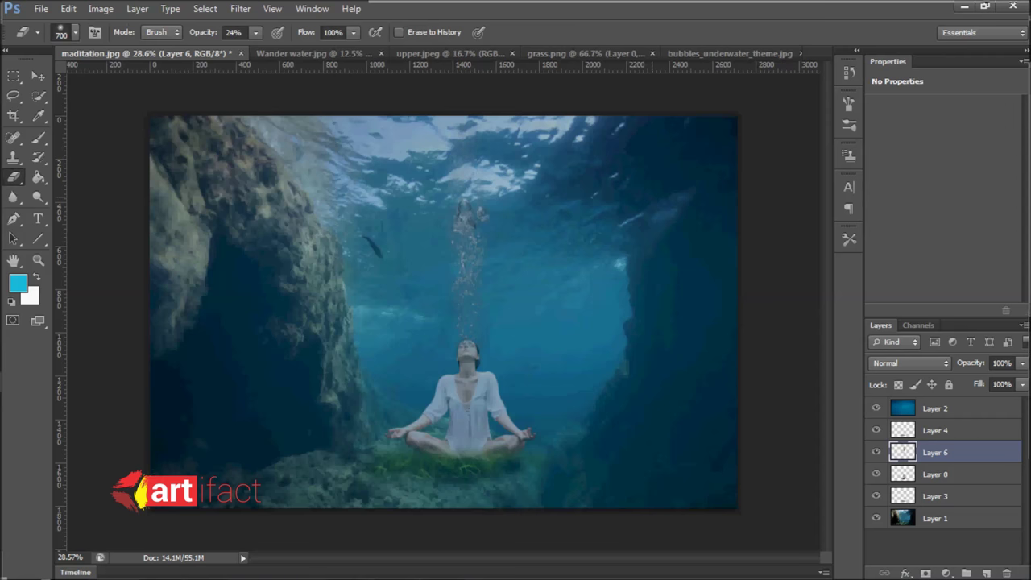
- Stretch the bubble column slightly taller from its top handle and apply the transform
key("v")
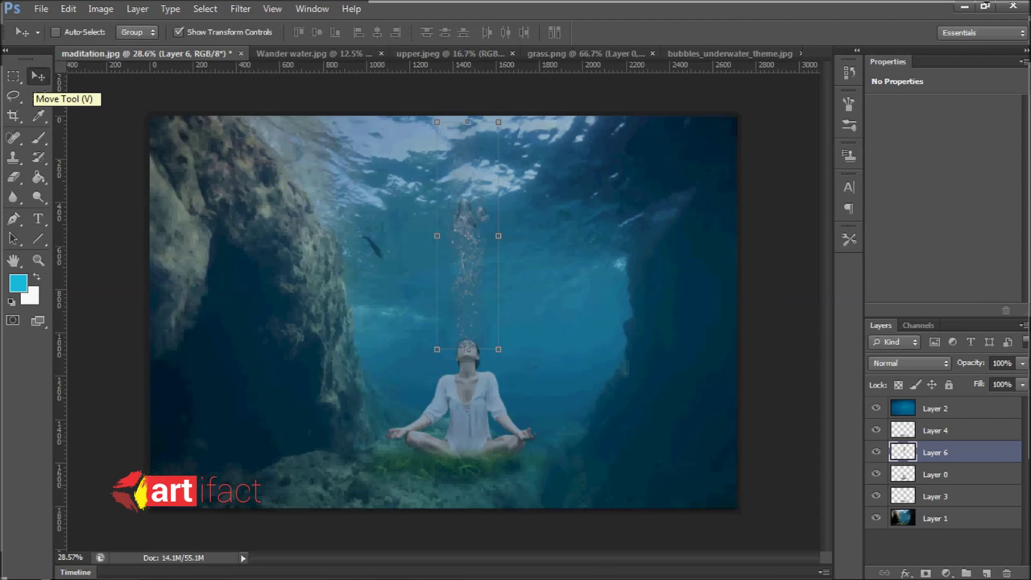
left_click_drag(467, 122, 467, 81)
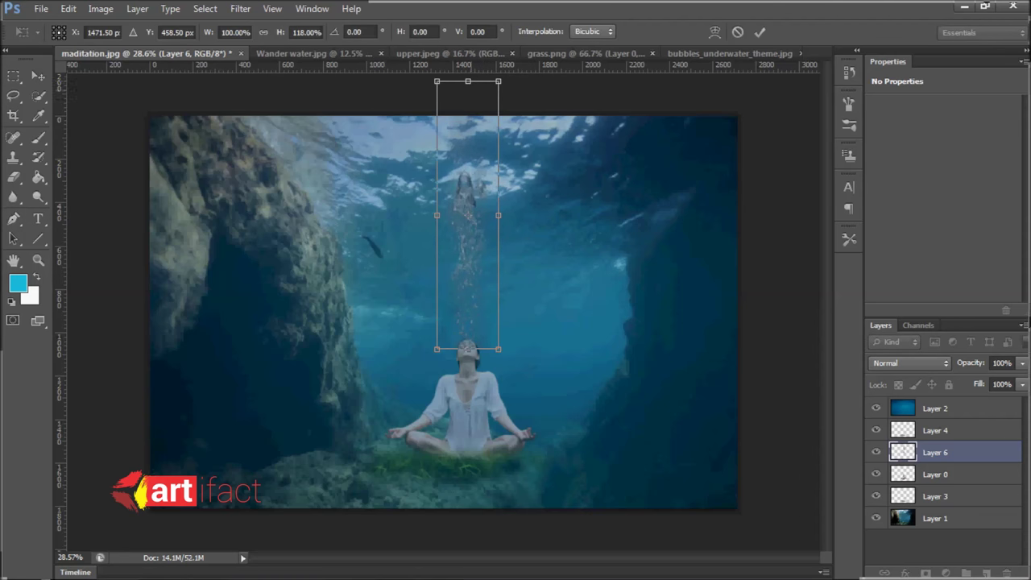
mouse_move(468, 81)
left_mouse_down()
mouse_move(467, 116)
mouse_move(468, 101)
left_mouse_up()
left_click(38, 75)
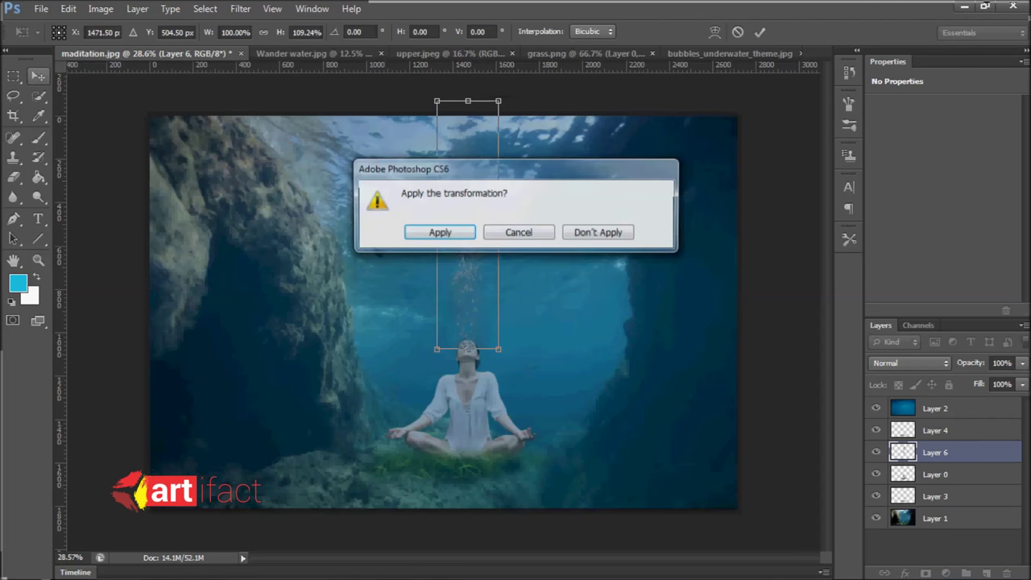
key("Return")
- Nudge the bubbles layer one pixel to the right
key("m")
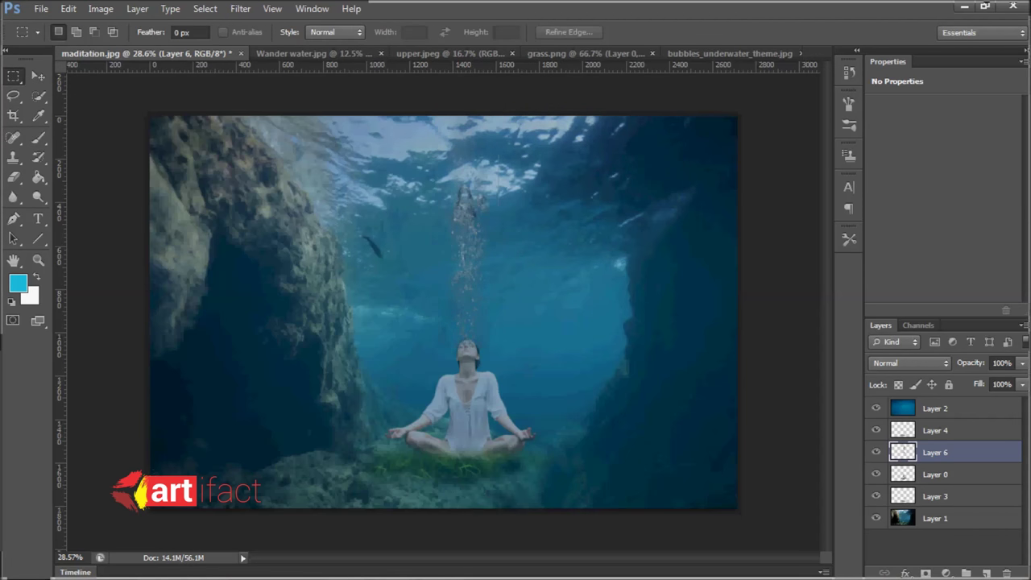
left_click(38, 75)
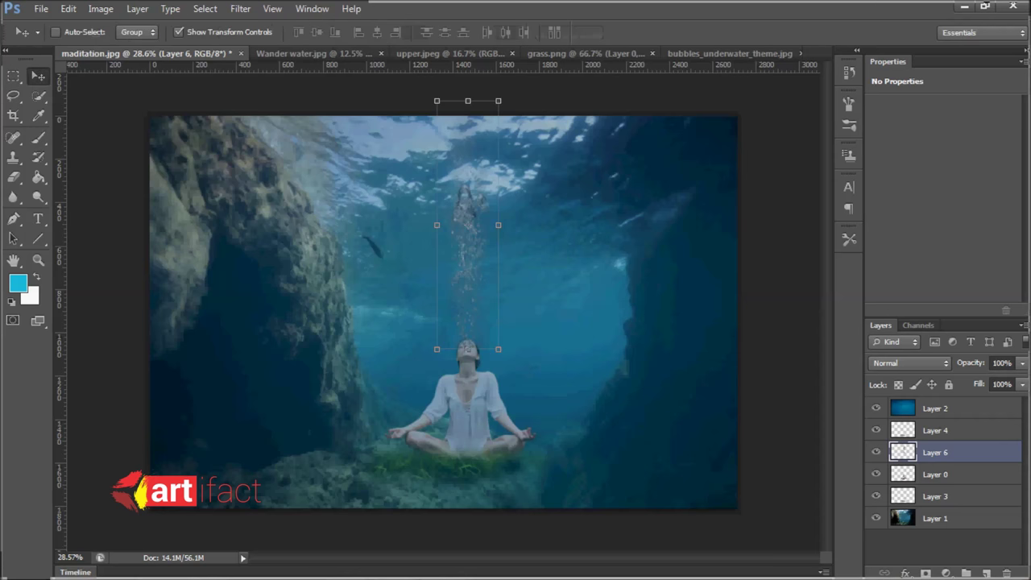
key("Right")
scroll(464, 341, "up", 2)
scroll(464, 341, "up", 3)
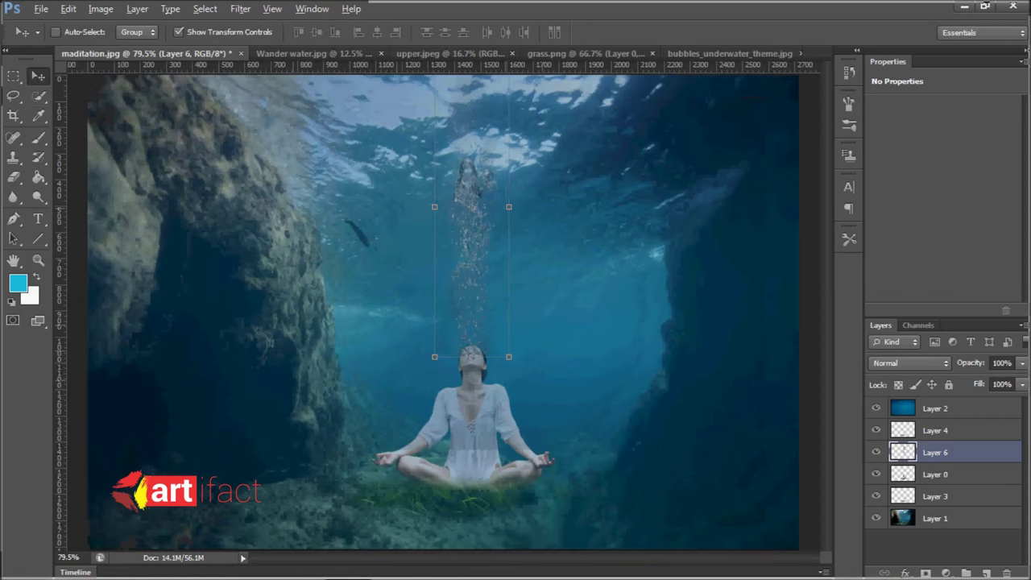
scroll(466, 354, "up", 5)
- Set the Eraser to a smaller brush at 75% opacity
key("m")
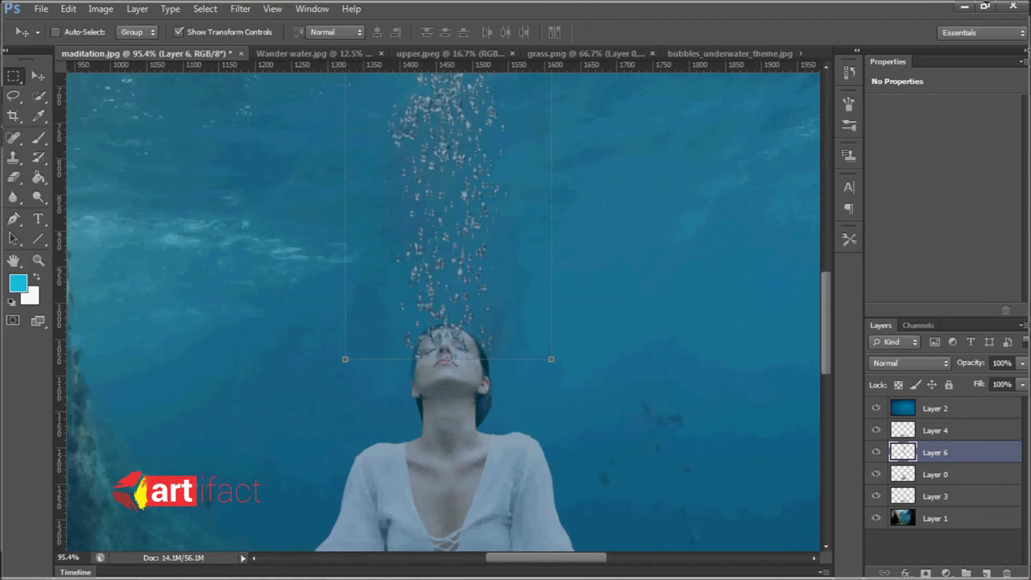
key("e")
key("bracketleft")
key("bracketleft")
key("bracketleft")
key("bracketleft")
key("bracketleft")
key("bracketleft")
key("bracketleft")
key("bracketleft")
key("bracketleft")
key("bracketleft")
key("bracketleft")
key("bracketleft")
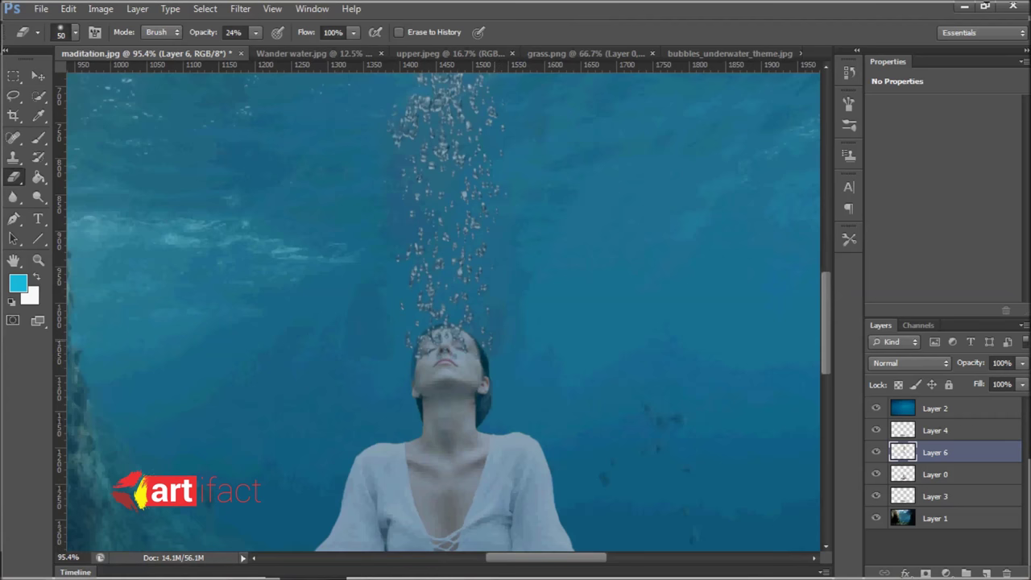
left_click(254, 32)
left_click_drag(255, 50, 296, 50)
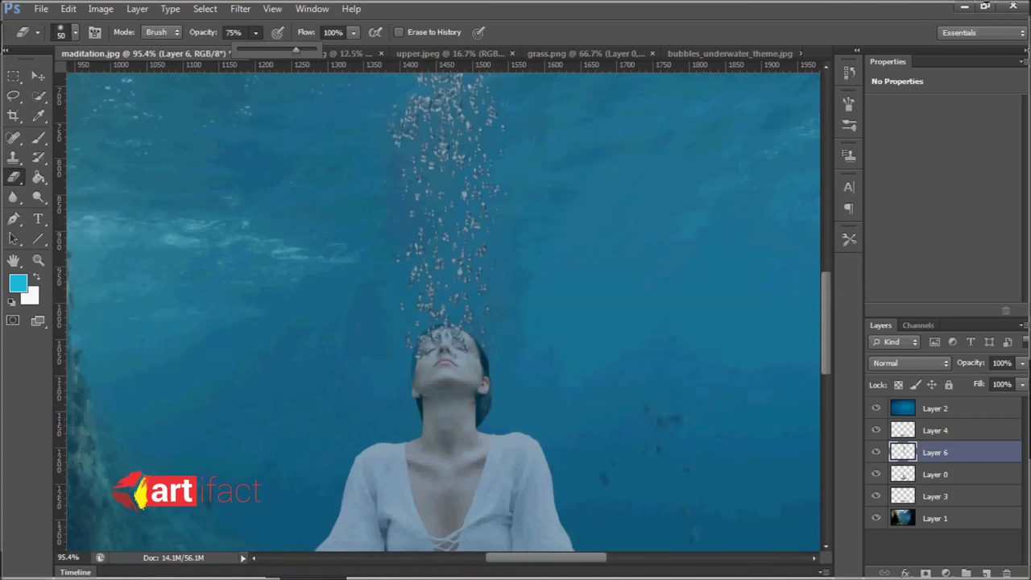
key("Return")
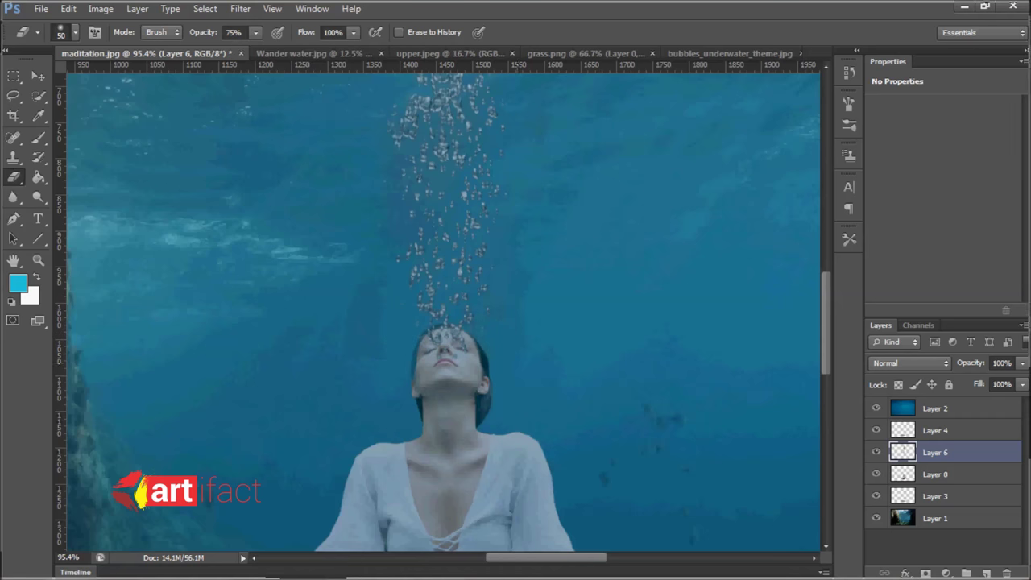
key("v")
scroll(443, 311, "down", 2)
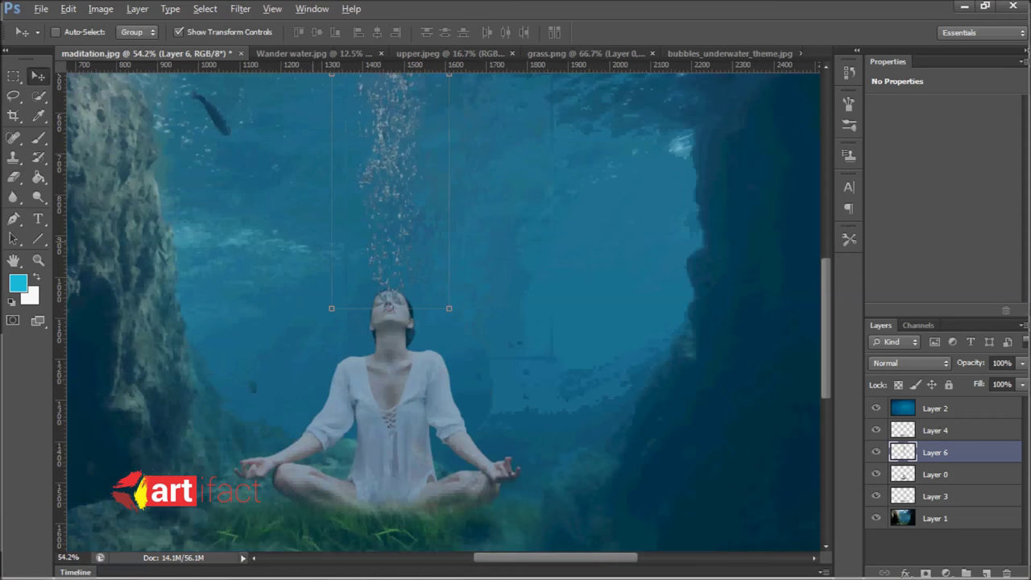
- Select Layer 0 with the meditating woman and open Image > Adjustments
scroll(443, 311, "down", 2)
scroll(443, 311, "down", 2)
scroll(443, 311, "up", 1)
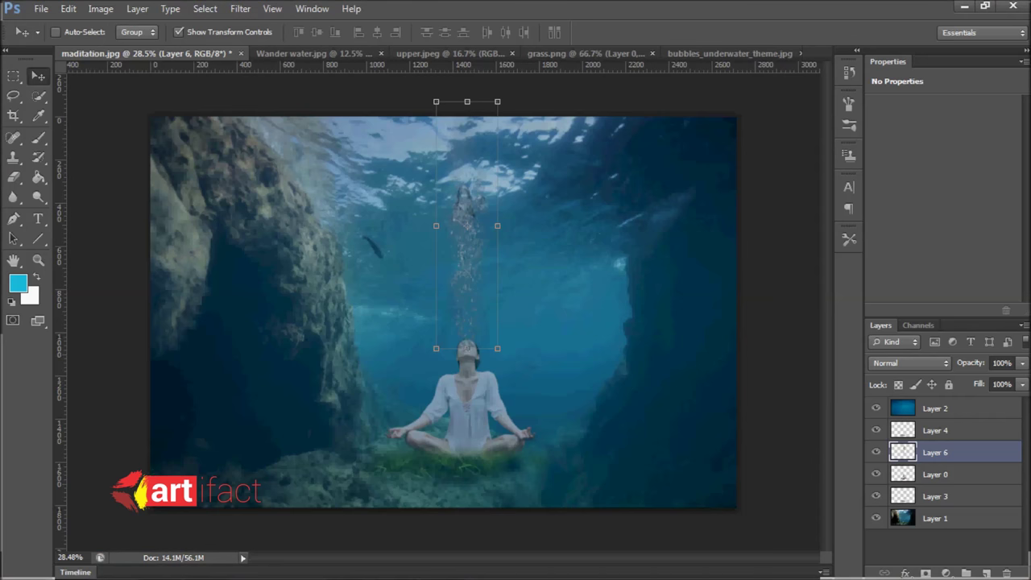
left_click(935, 474)
left_click(101, 8)
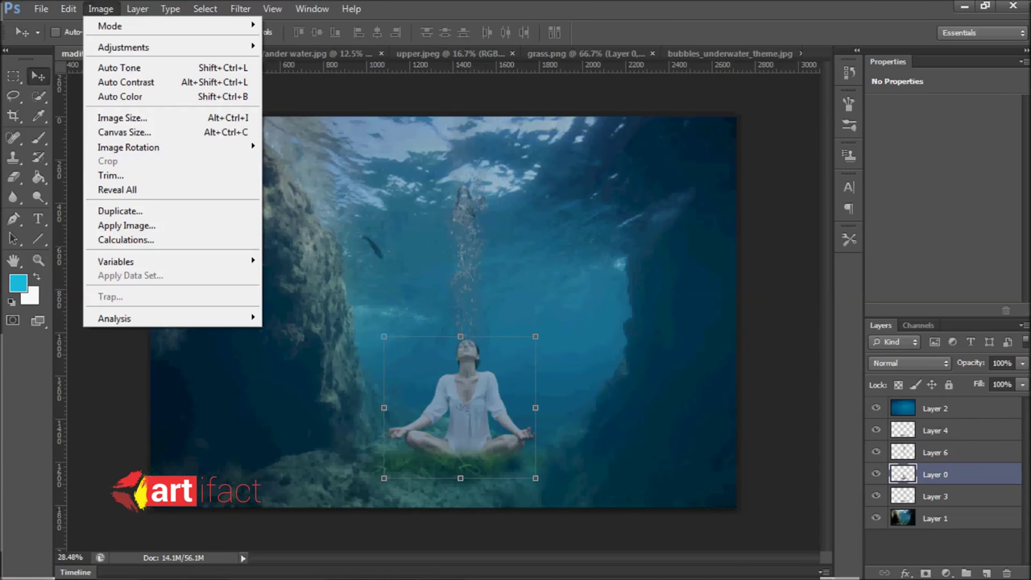
- Apply an Exposure adjustment of -0.38 with Offset 0 to Layer 0
mouse_move(124, 47)
left_click(294, 89)
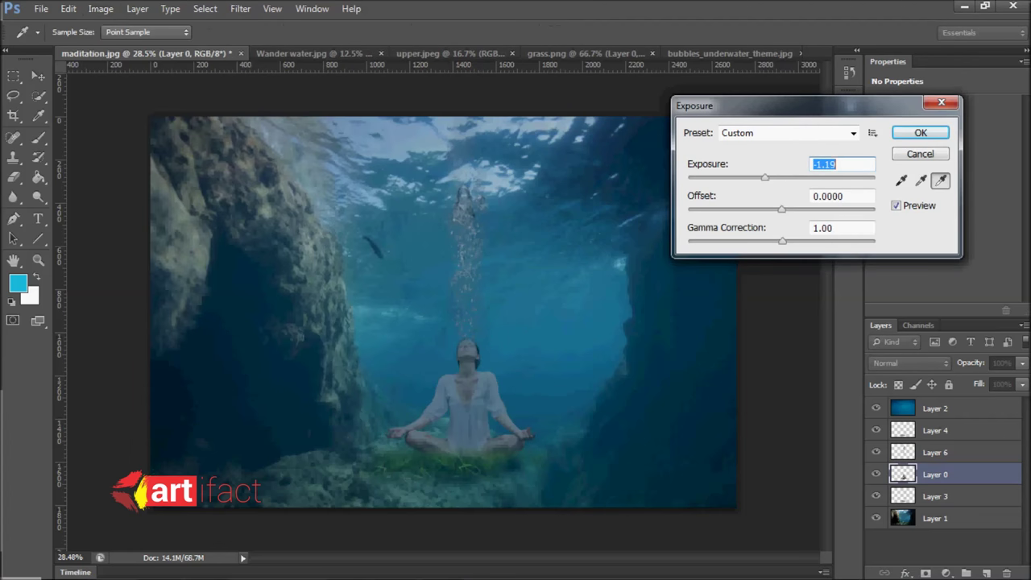
left_click_drag(765, 177, 773, 177)
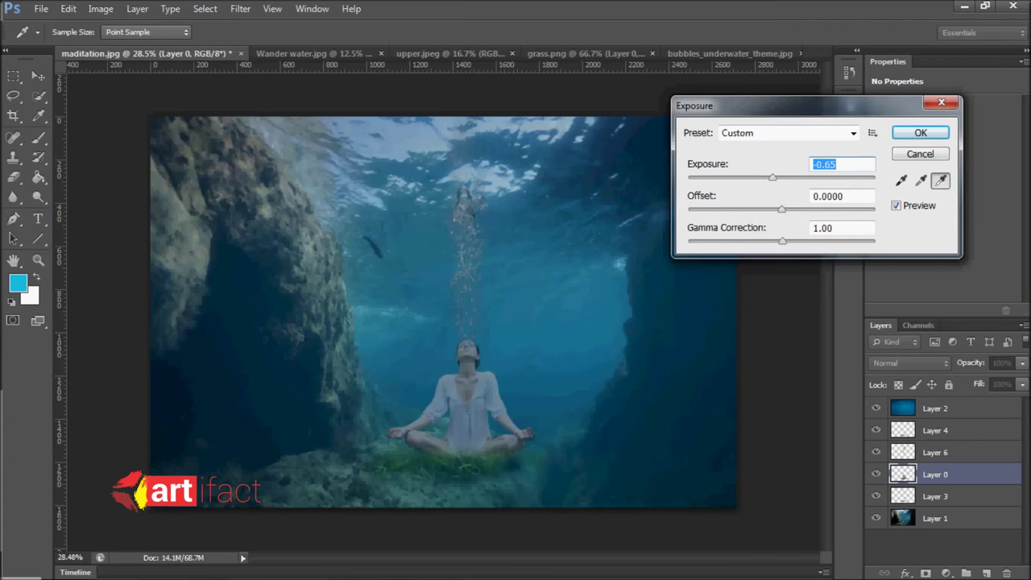
left_click_drag(773, 178, 786, 210)
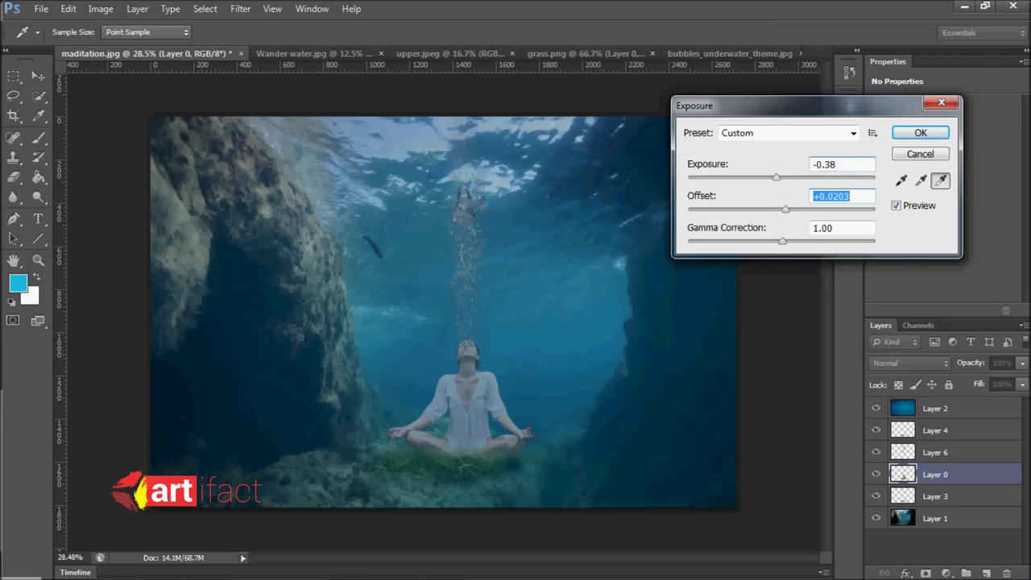
type("0")
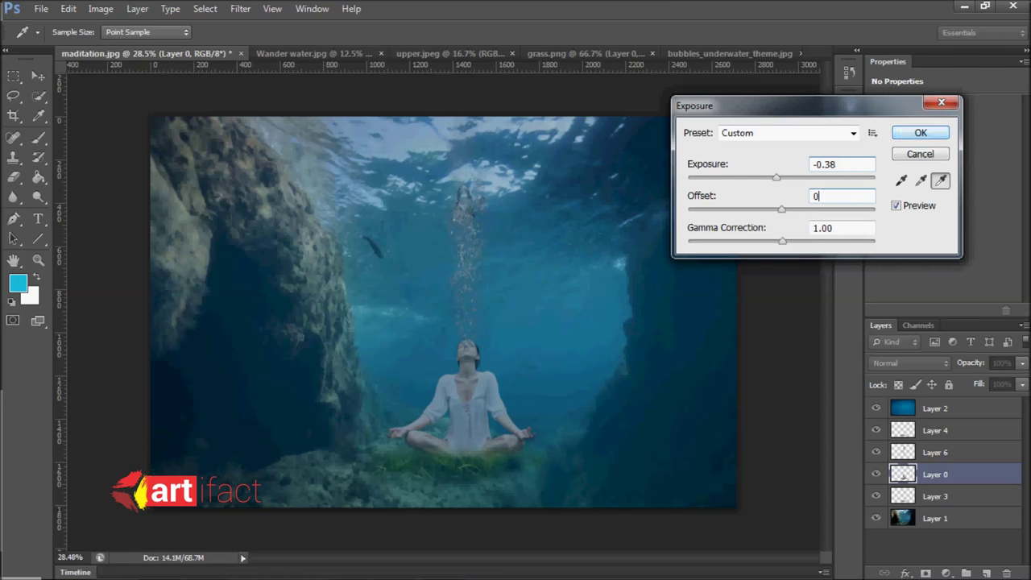
key("Return")
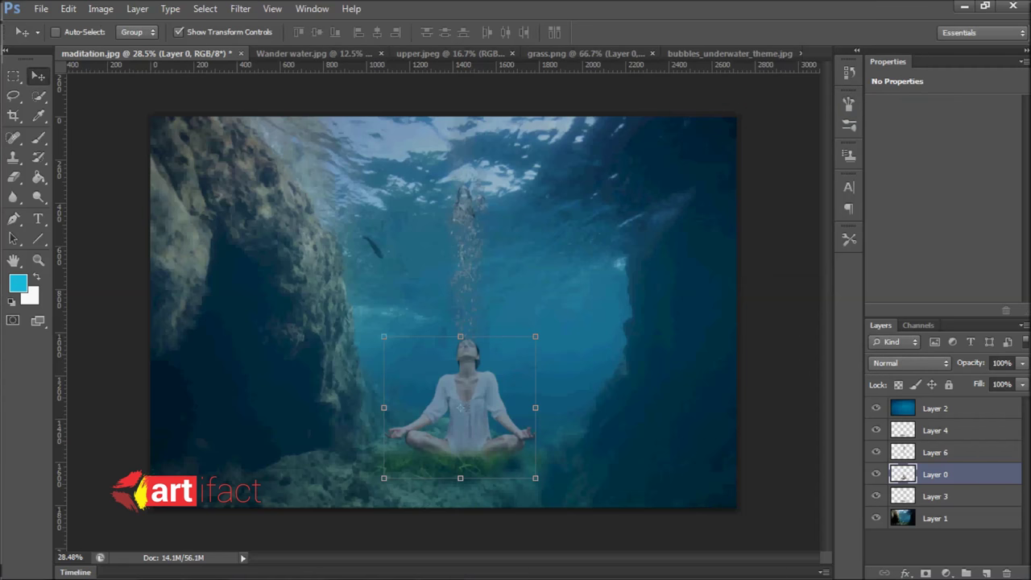
key("alt+period")
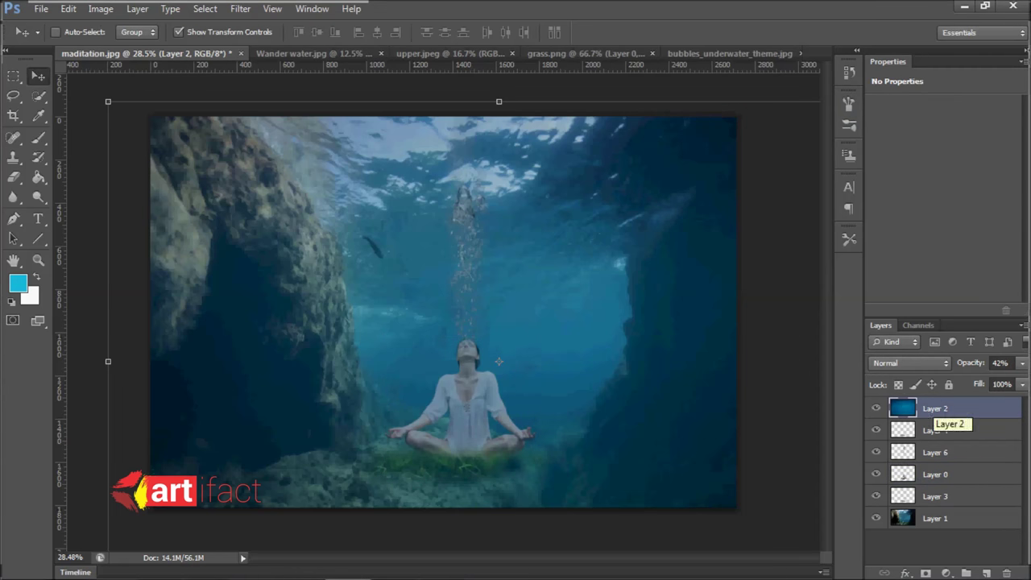
- Group all layers from Layer 2 to Layer 1 into Group 1
left_click(966, 573)
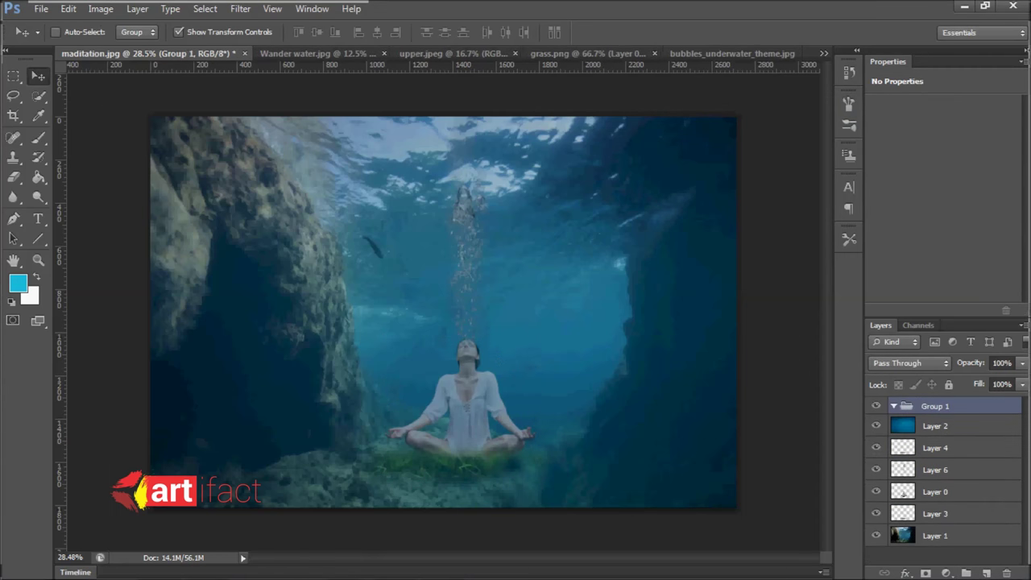
left_click(943, 554)
key("alt+period")
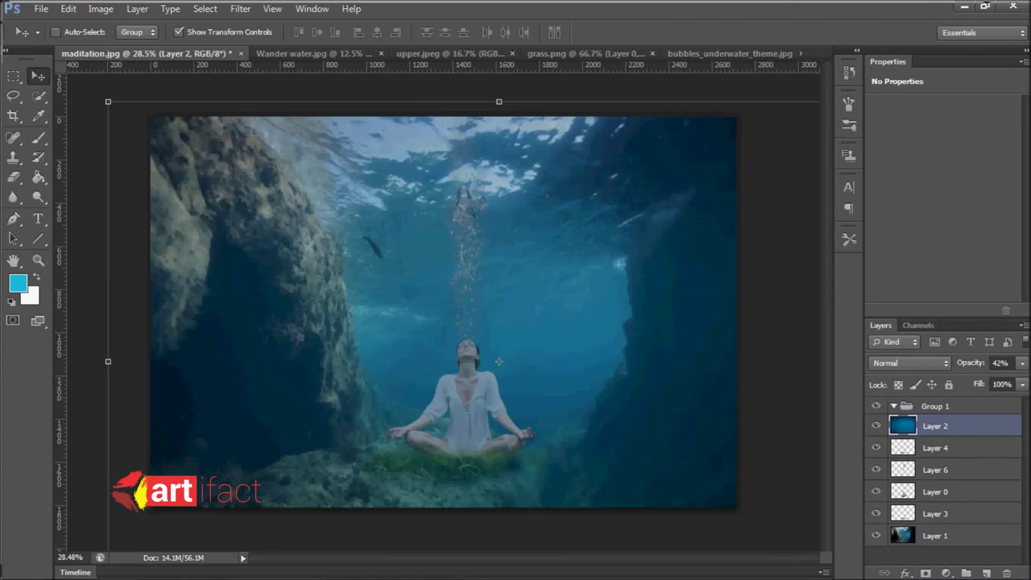
left_click(934, 536, "shift")
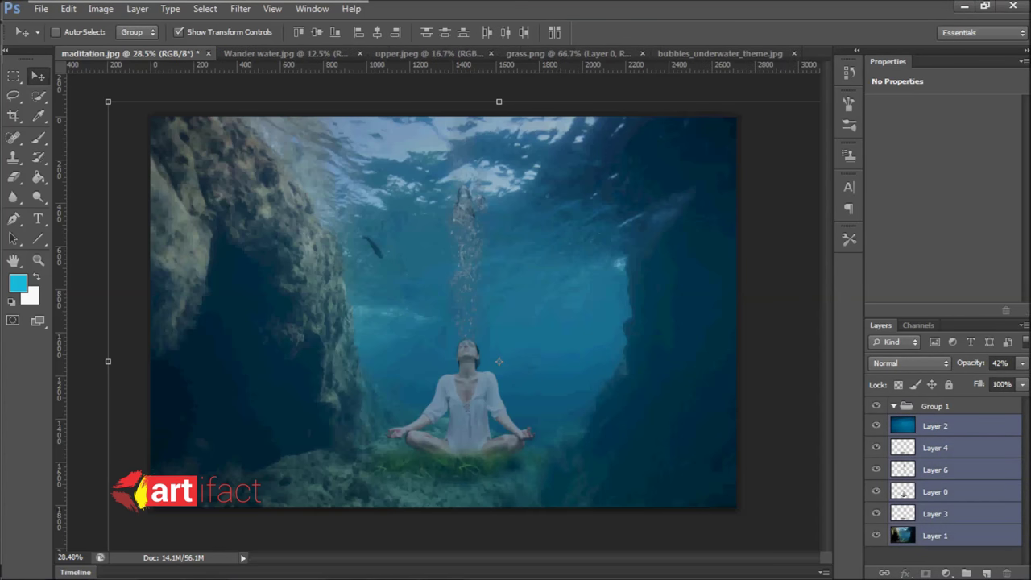
key("ctrl+g")
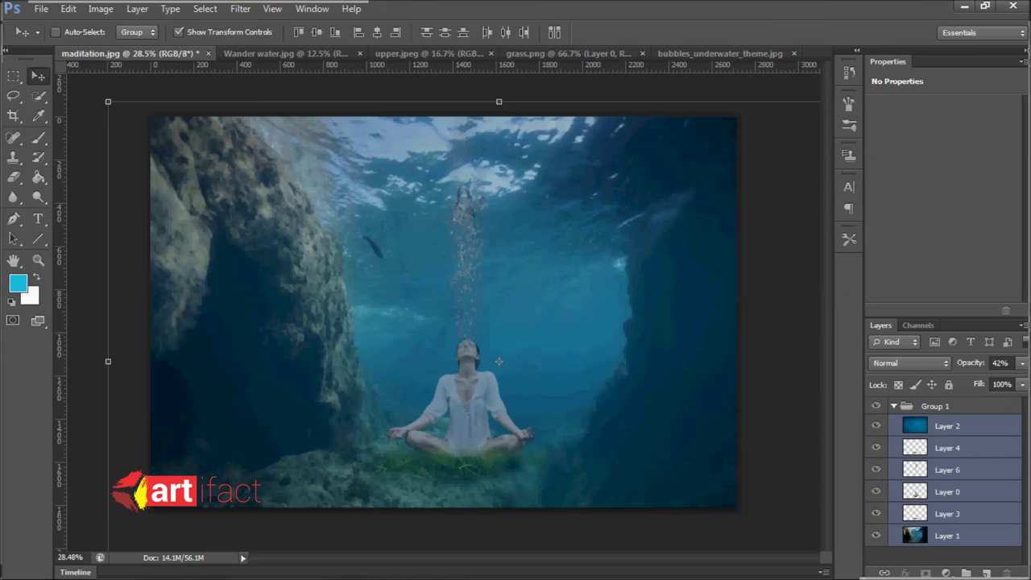
- Duplicate Group 1 and merge the 'Group 1 copy' into a single layer
left_click(934, 406)
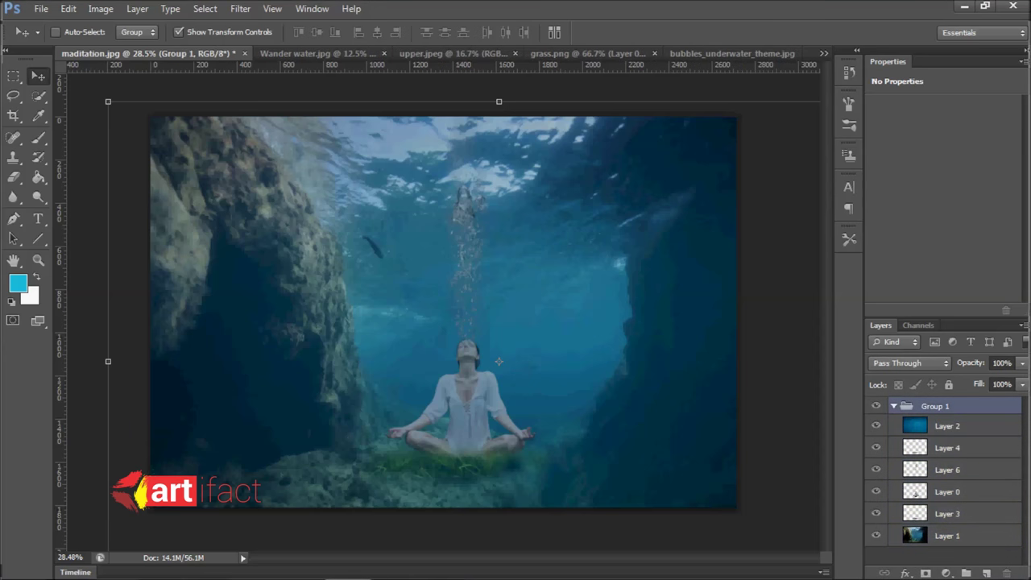
left_click(894, 406)
right_click(934, 406)
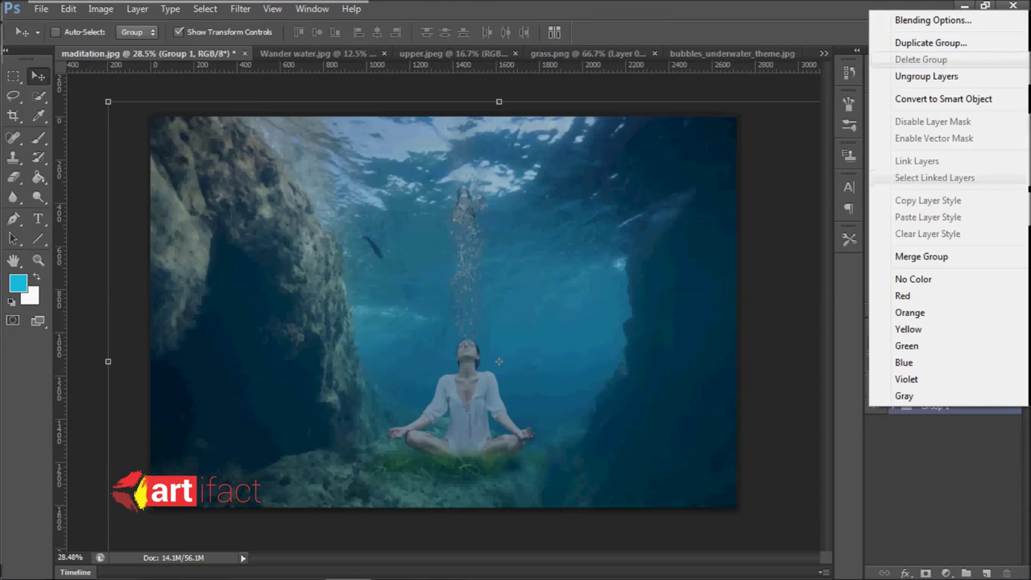
left_click(919, 46)
key("Return")
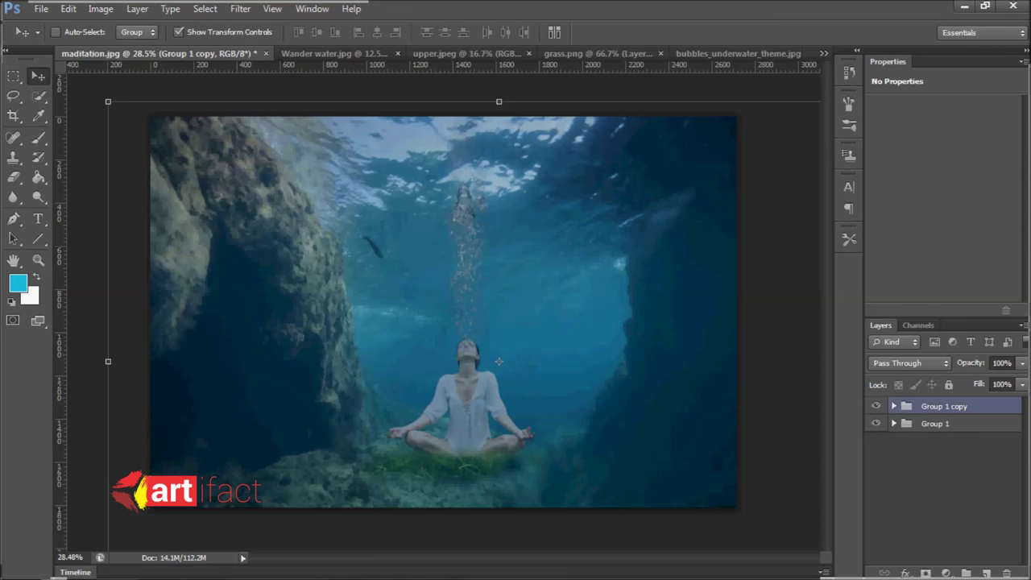
right_click(951, 406)
left_click(894, 253)
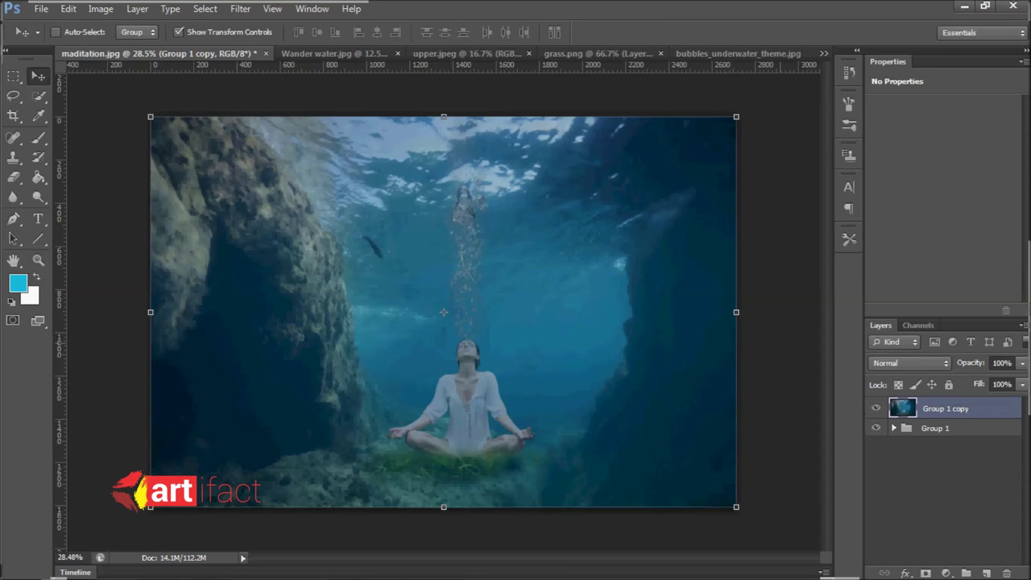
left_click(204, 8)
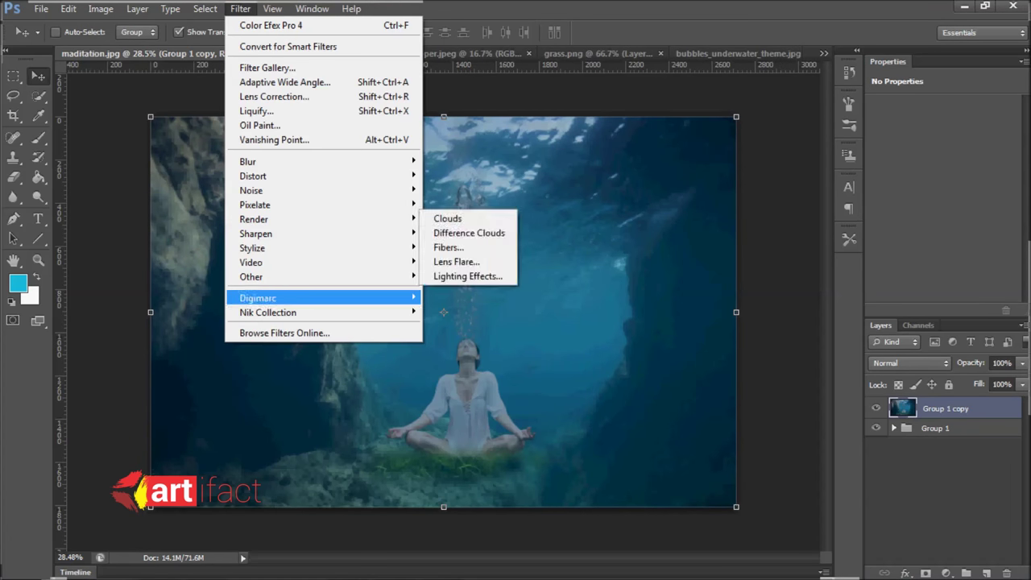
- Launch Color Efex Pro 4 and apply Cross Processing with method B02
left_click(475, 326)
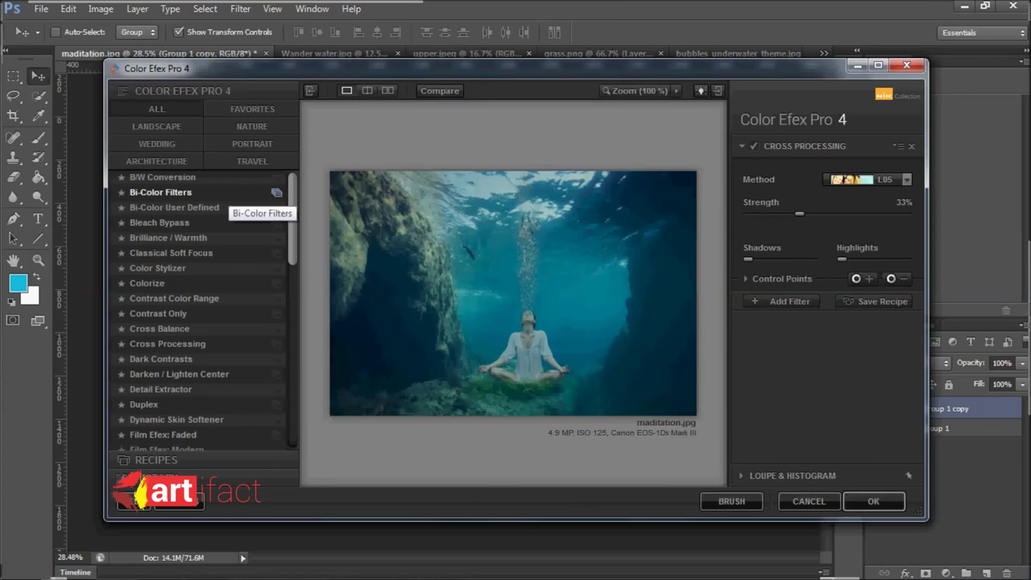
left_click(169, 192)
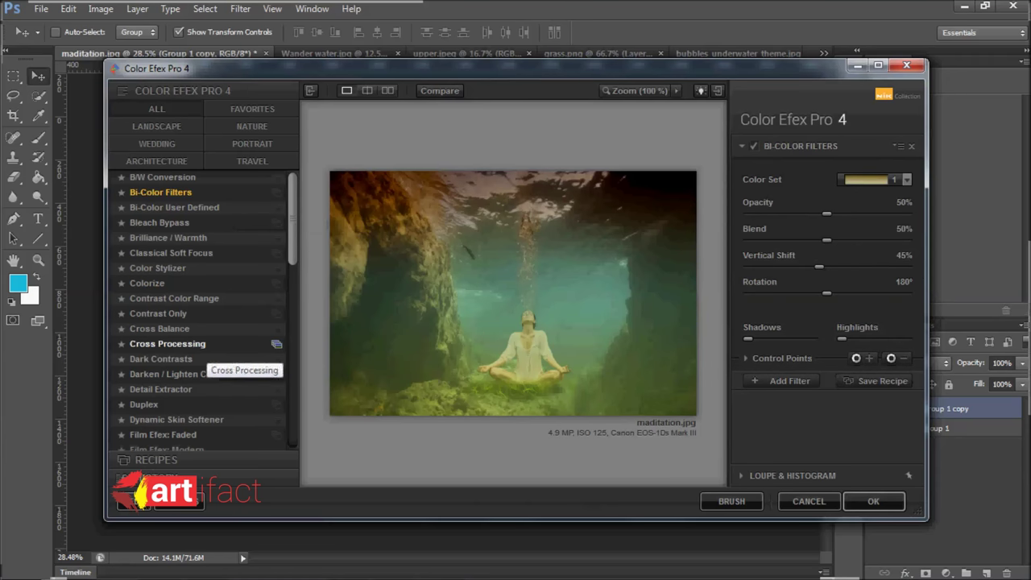
left_click(186, 344)
left_click(906, 179)
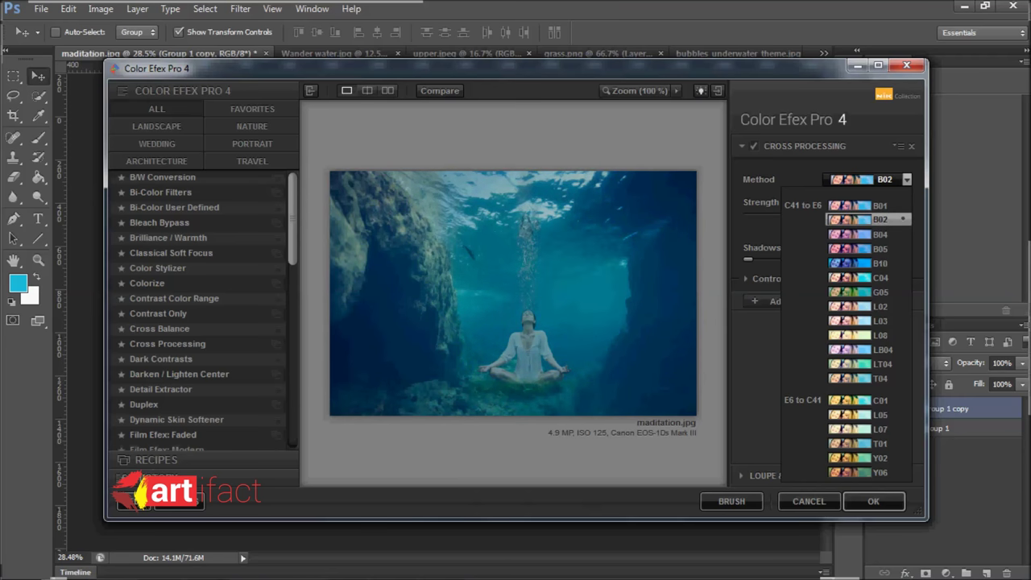
left_click(869, 205)
- Add an empty second filter to the stack and browse the filter list
left_click(777, 301)
scroll(278, 342, "down", 2)
scroll(278, 343, "down", 1)
scroll(278, 342, "down", 1)
scroll(278, 343, "down", 1)
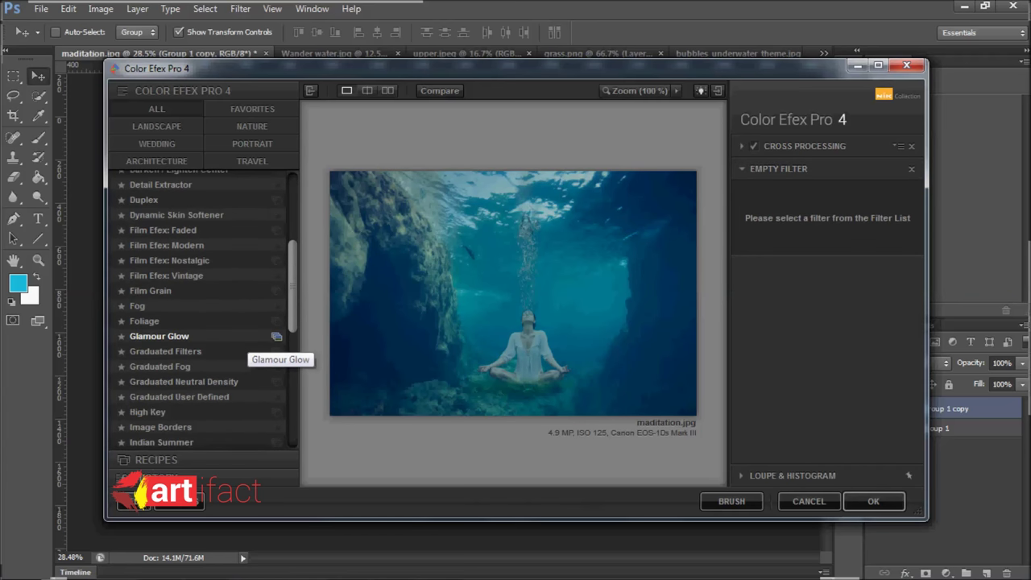
scroll(278, 343, "down", 2)
scroll(278, 343, "down", 1)
scroll(278, 342, "down", 1)
scroll(277, 347, "down", 1)
scroll(276, 355, "down", 2)
scroll(276, 358, "down", 2)
scroll(276, 362, "down", 1)
scroll(276, 369, "down", 2)
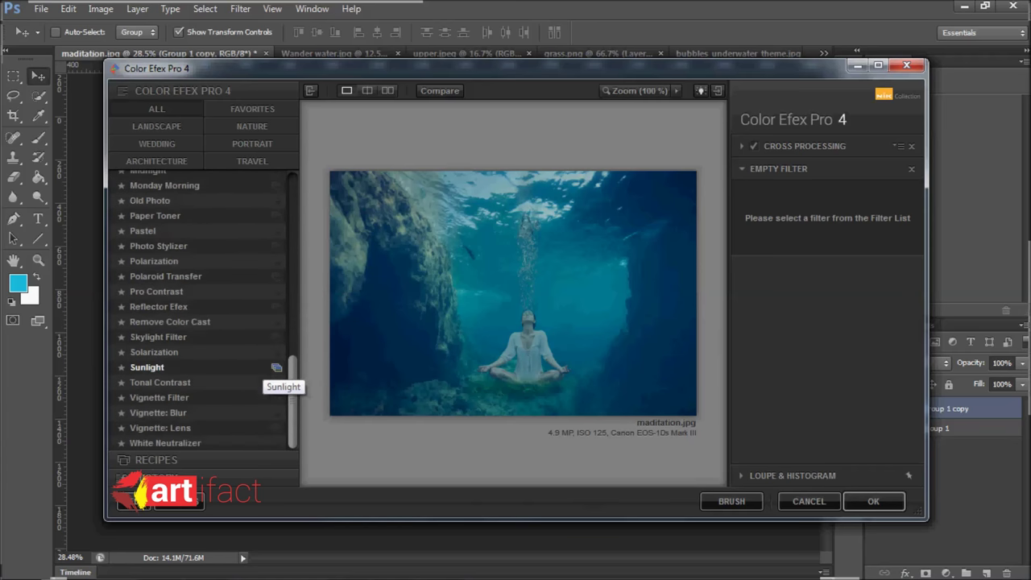
left_click_drag(292, 403, 293, 318)
scroll(276, 292, "up", 4)
scroll(276, 292, "up", 2)
scroll(277, 292, "up", 2)
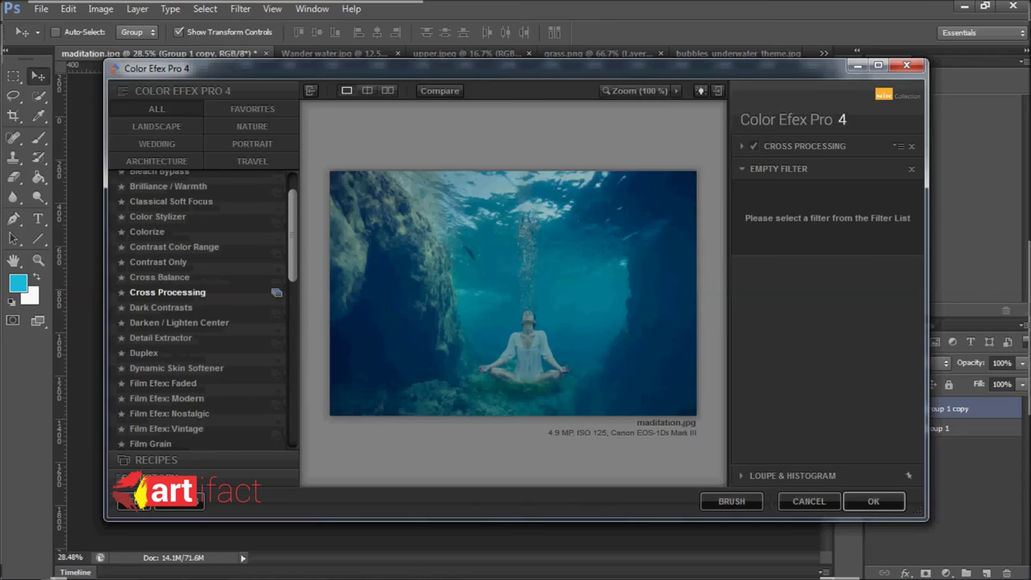
- Make the second filter Bi-Color Filters with the teal Cool/Warm colour set 3
left_click(203, 292)
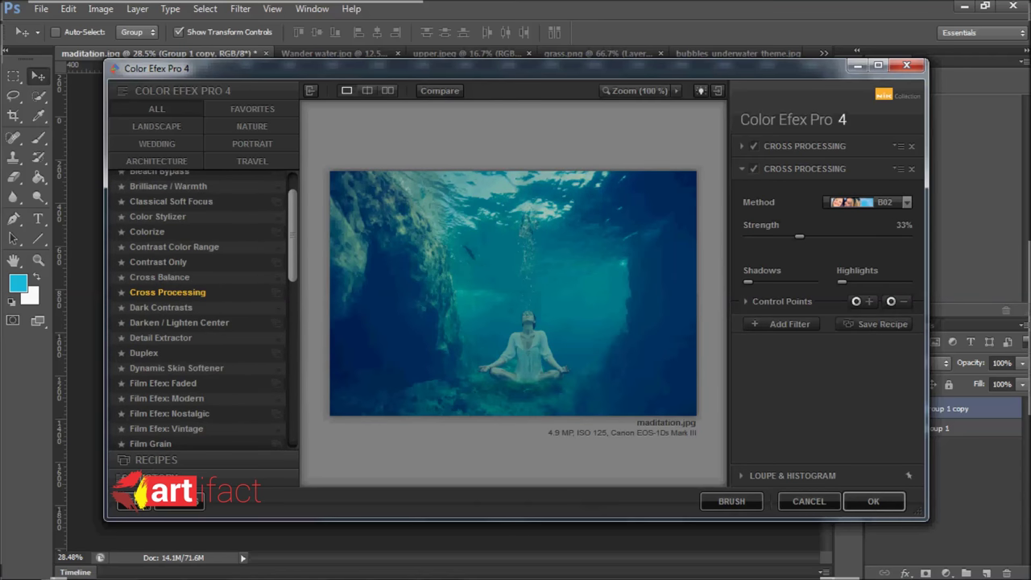
scroll(205, 241, "up", 2)
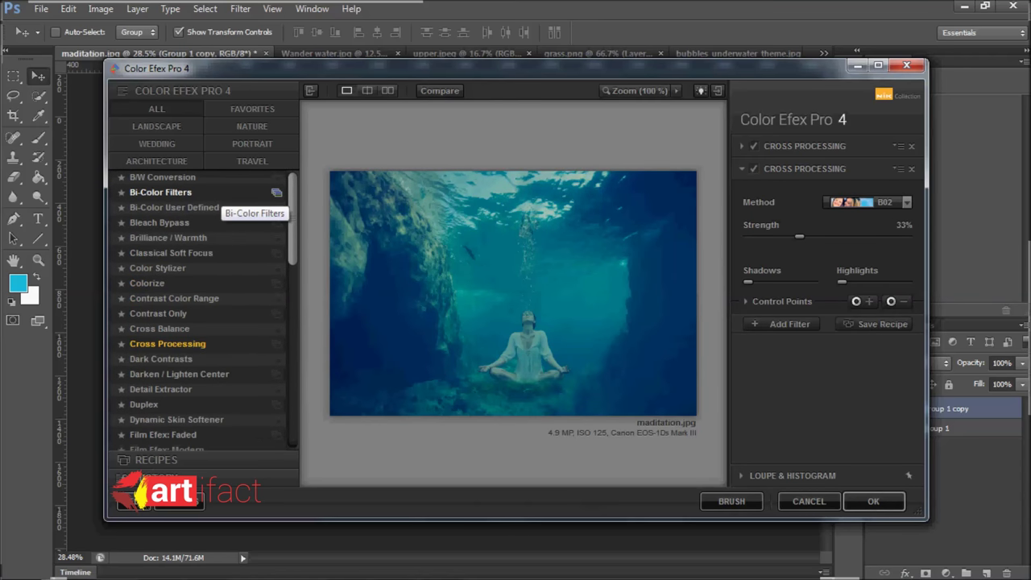
left_click(193, 192)
left_click(907, 202)
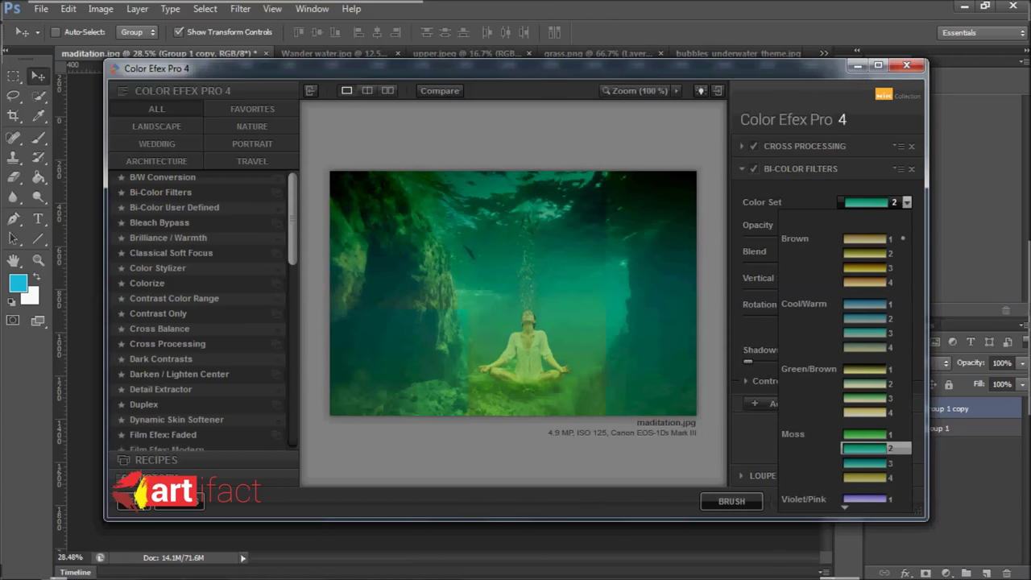
left_click(876, 464)
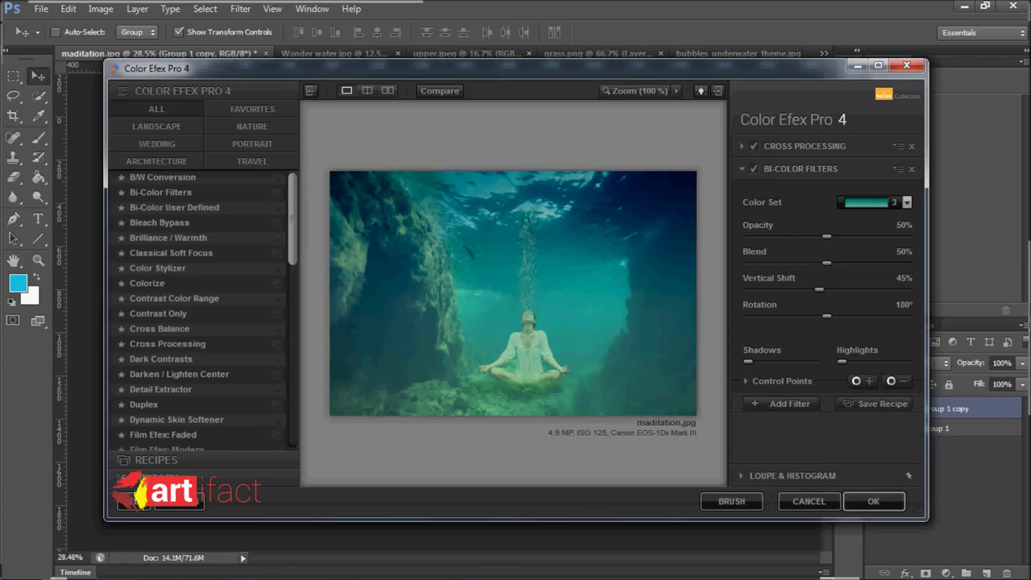
- Compare with and without the Bi-Color filter, set its opacity to 40%, and apply the stack
left_click(754, 168)
left_click(754, 168)
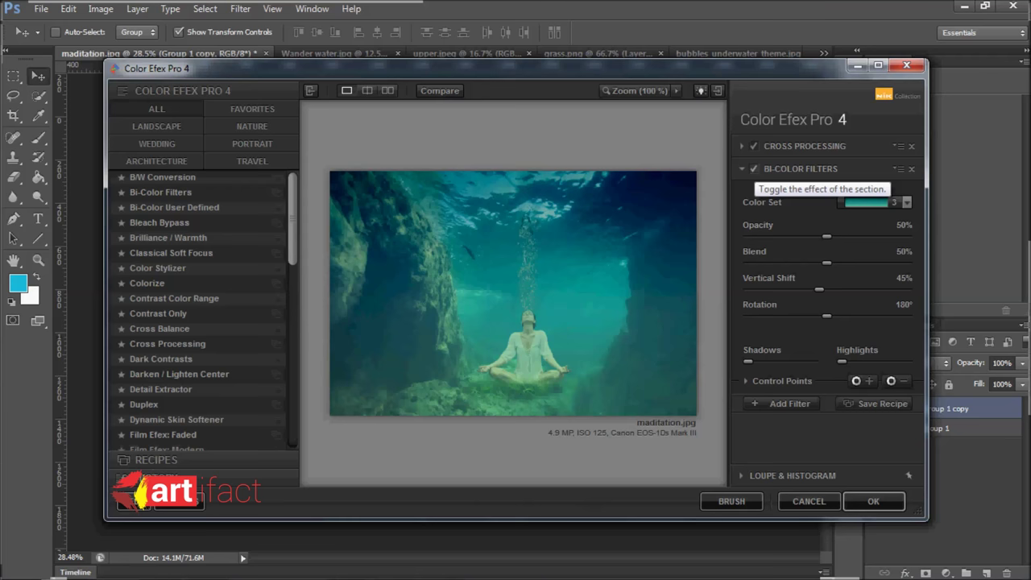
left_click(754, 169)
left_click(755, 169)
left_click_drag(822, 236, 810, 236)
left_click(754, 169)
left_click(754, 168)
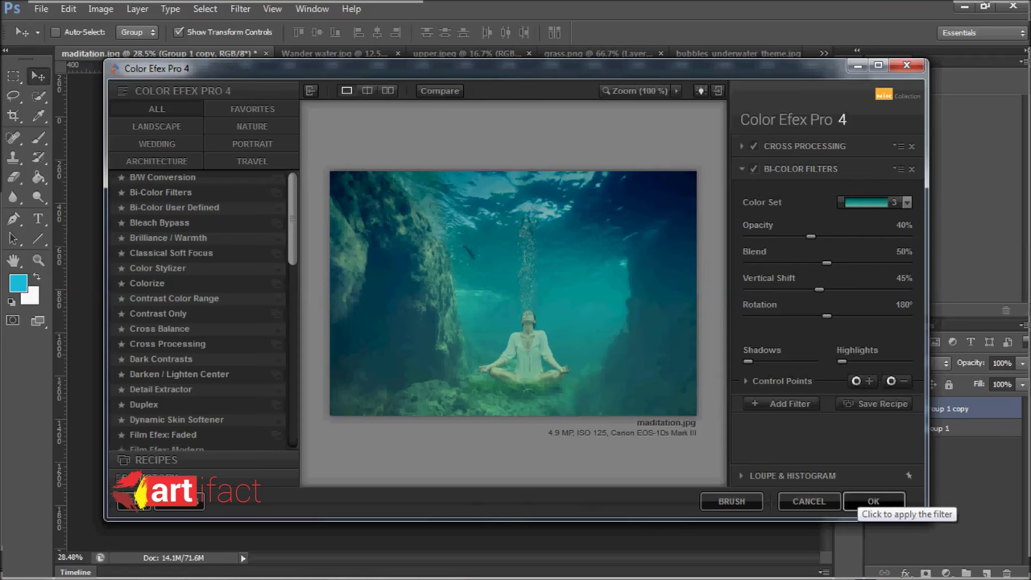
left_click(873, 501)
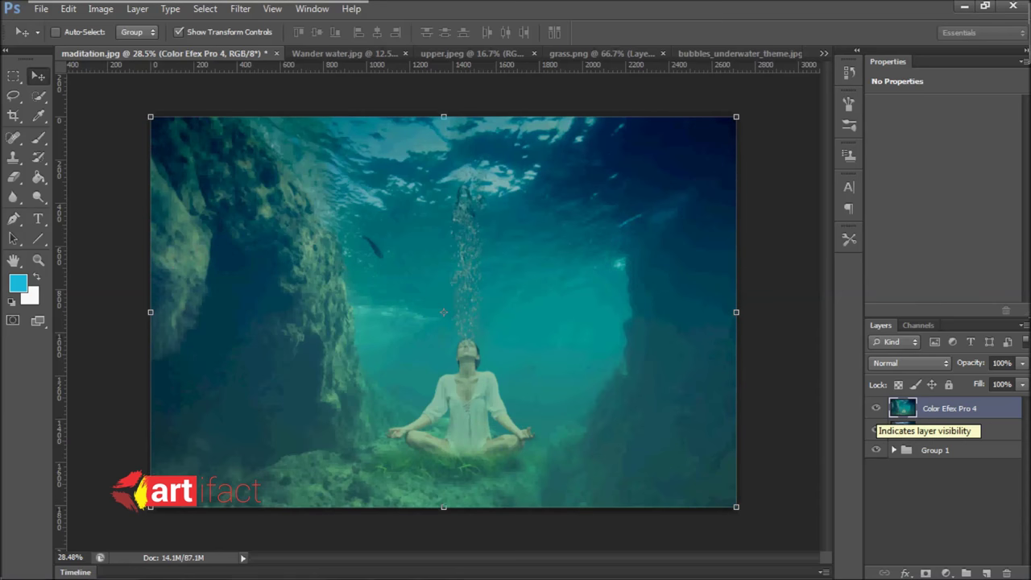
left_click(876, 409)
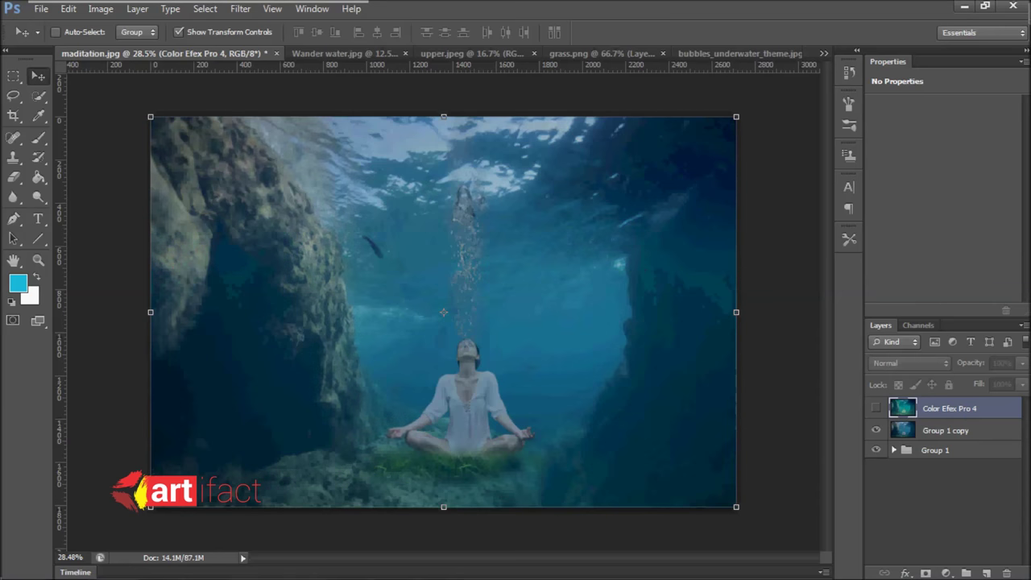
left_click(875, 409)
left_click(875, 408)
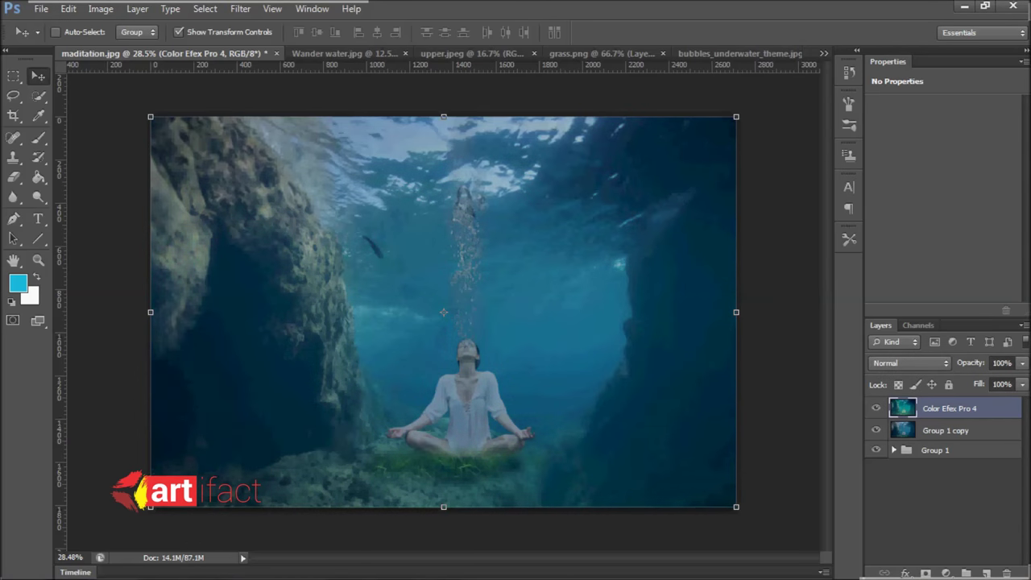
left_click(876, 408)
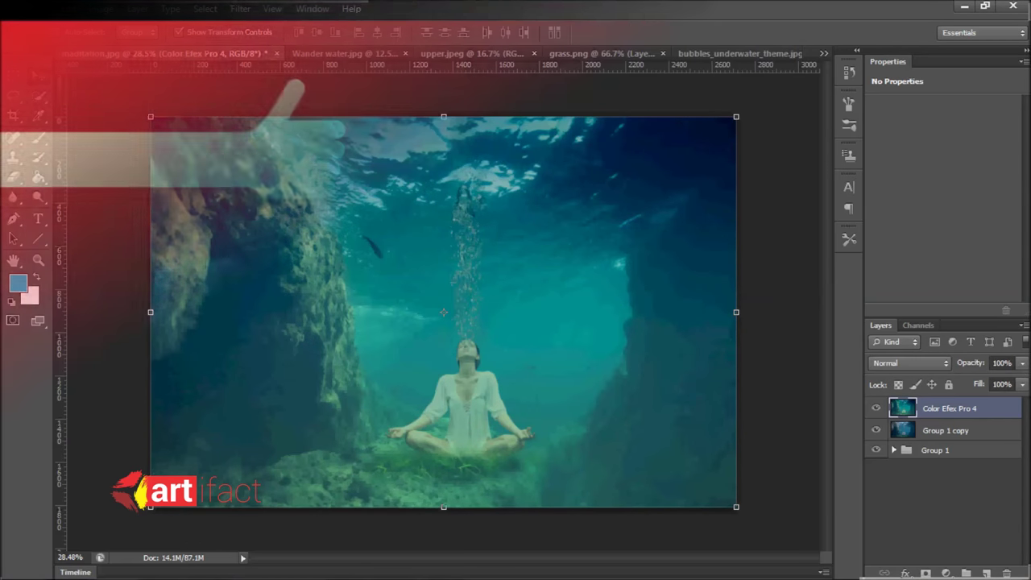